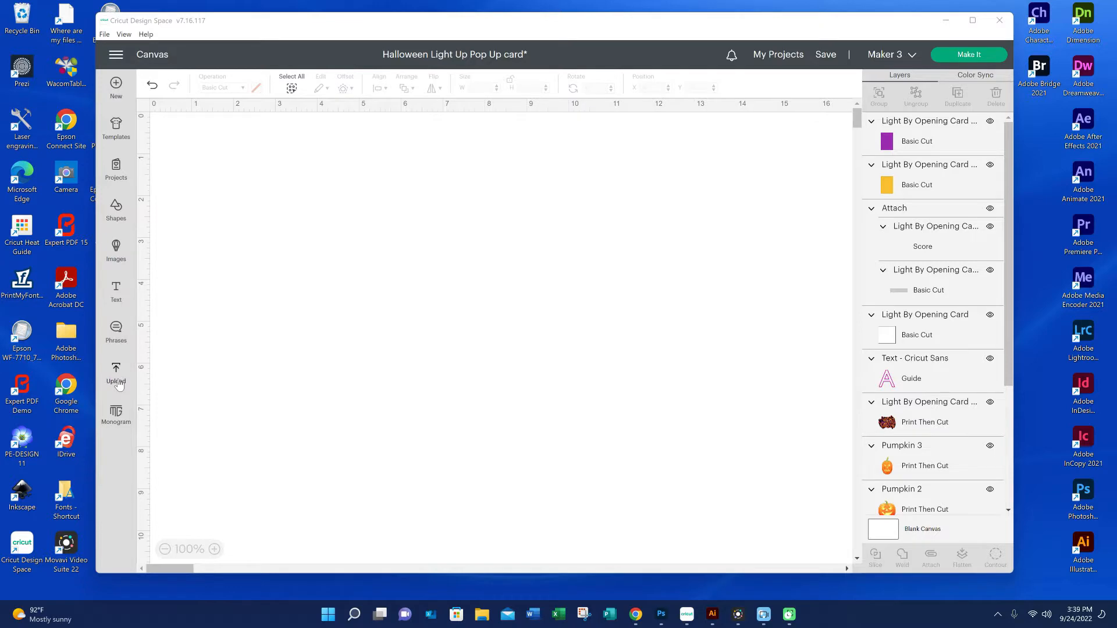
Delete the existing grey card base with light markings from the recent uploads
left_click(117, 375)
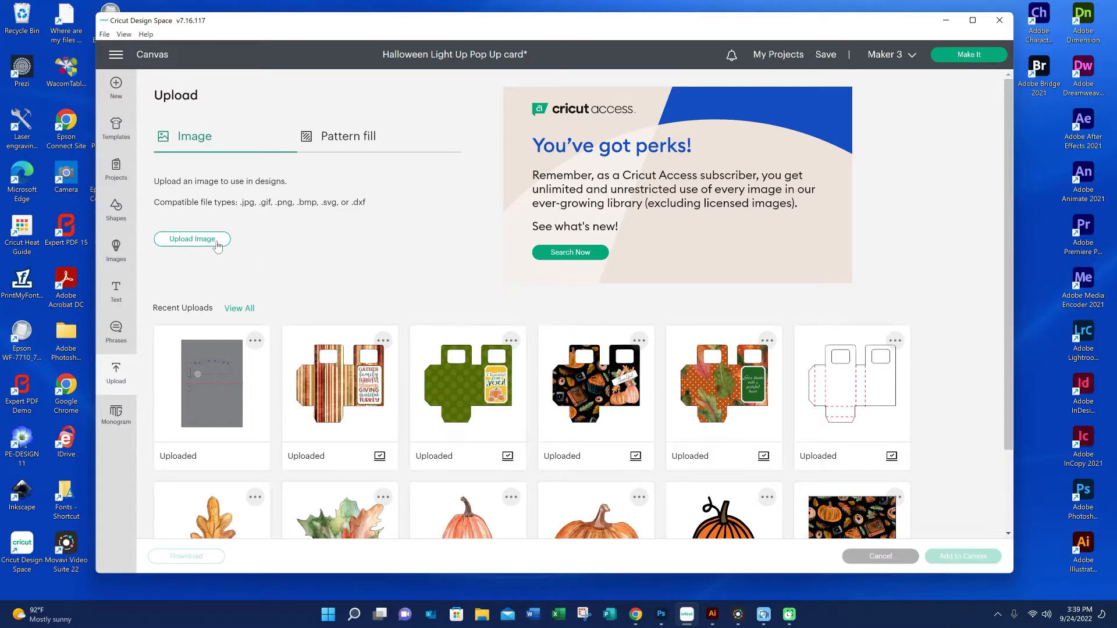
left_click(254, 341)
left_click(216, 394)
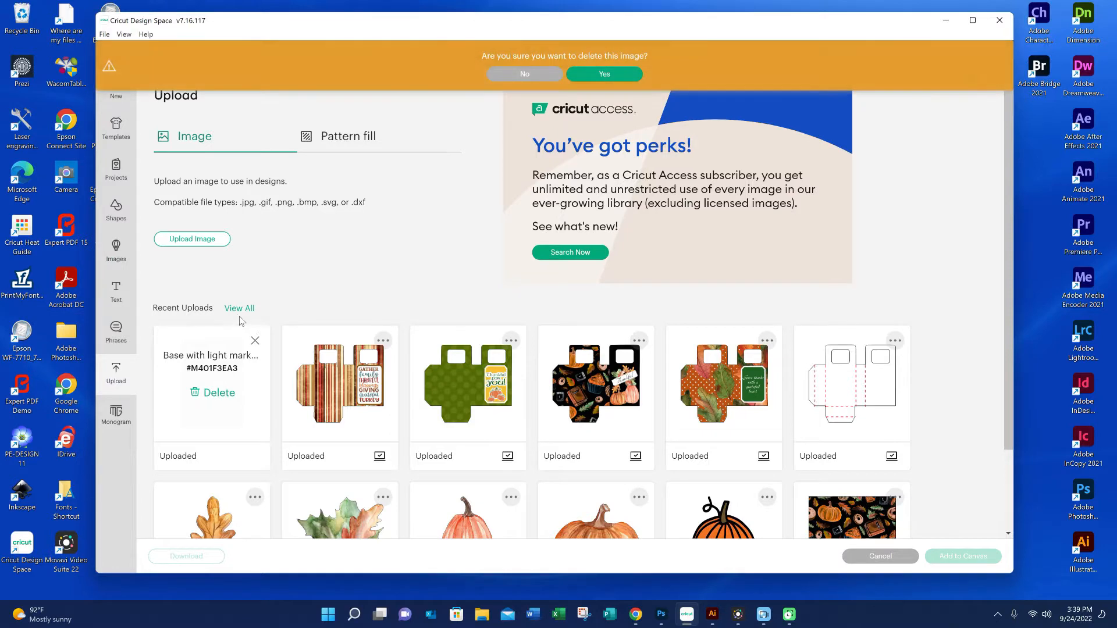
left_click(605, 74)
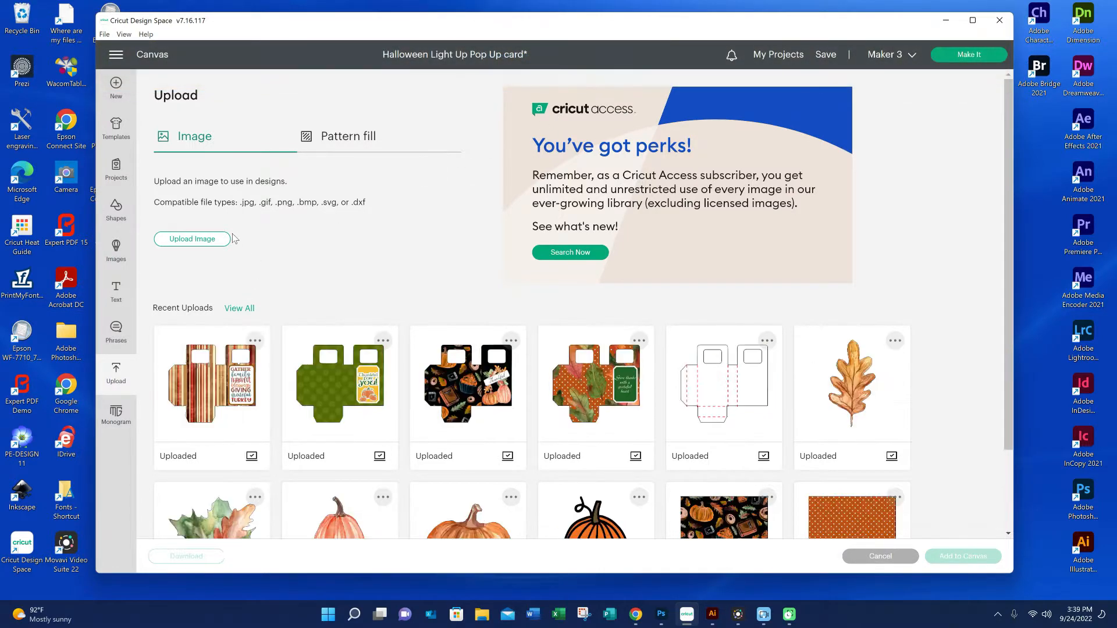
Upload Base with light markings Edited.svg from Crafts > Cards > Halloween > Light by opening card > Halloween Light Up Pop Up Components as a cut image
left_click(221, 239)
left_click(552, 304)
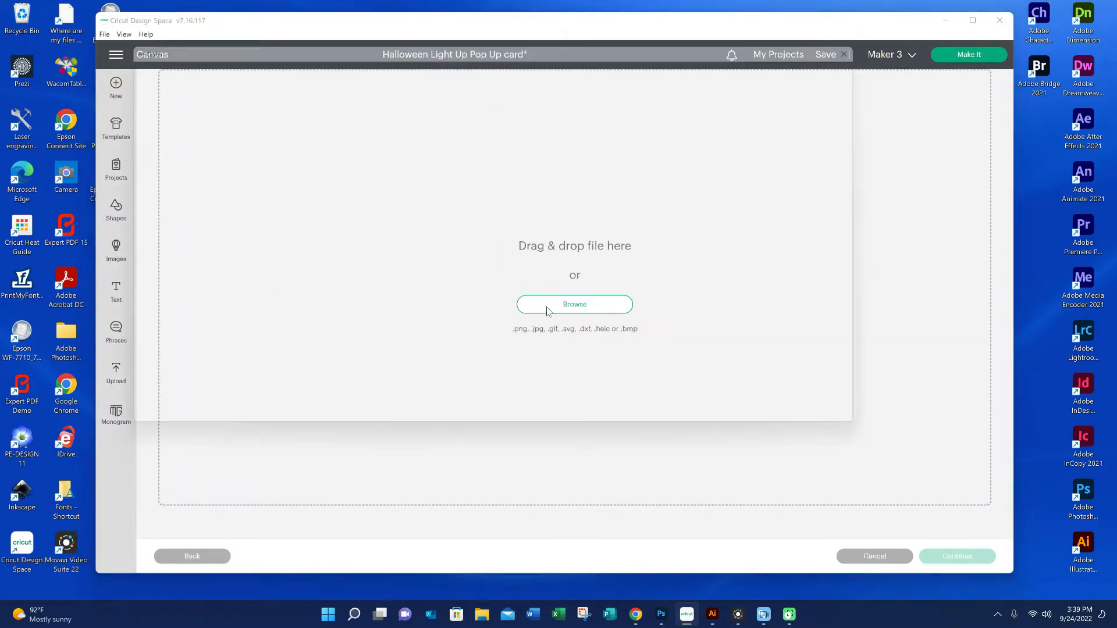
left_click(218, 98)
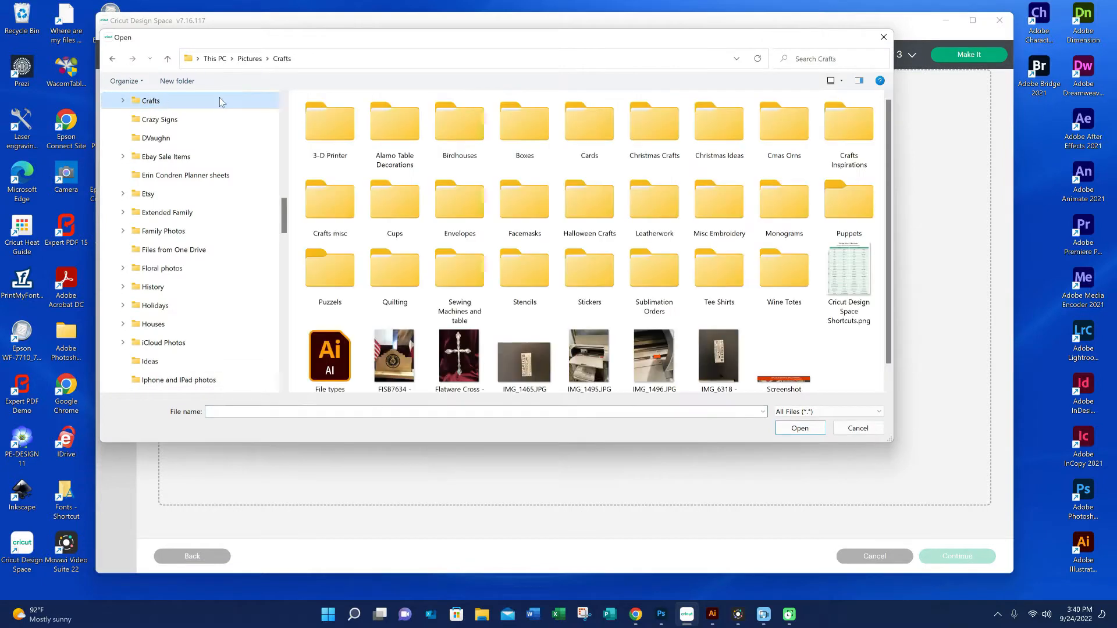
double_click(582, 146)
double_click(473, 216)
double_click(329, 124)
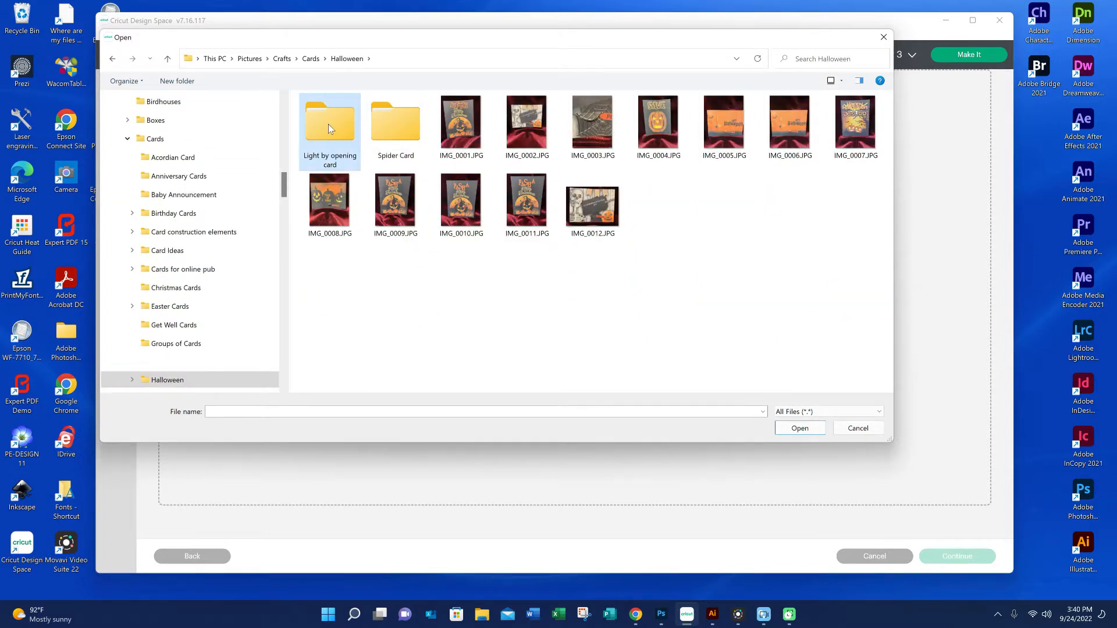
double_click(333, 124)
left_click(332, 137)
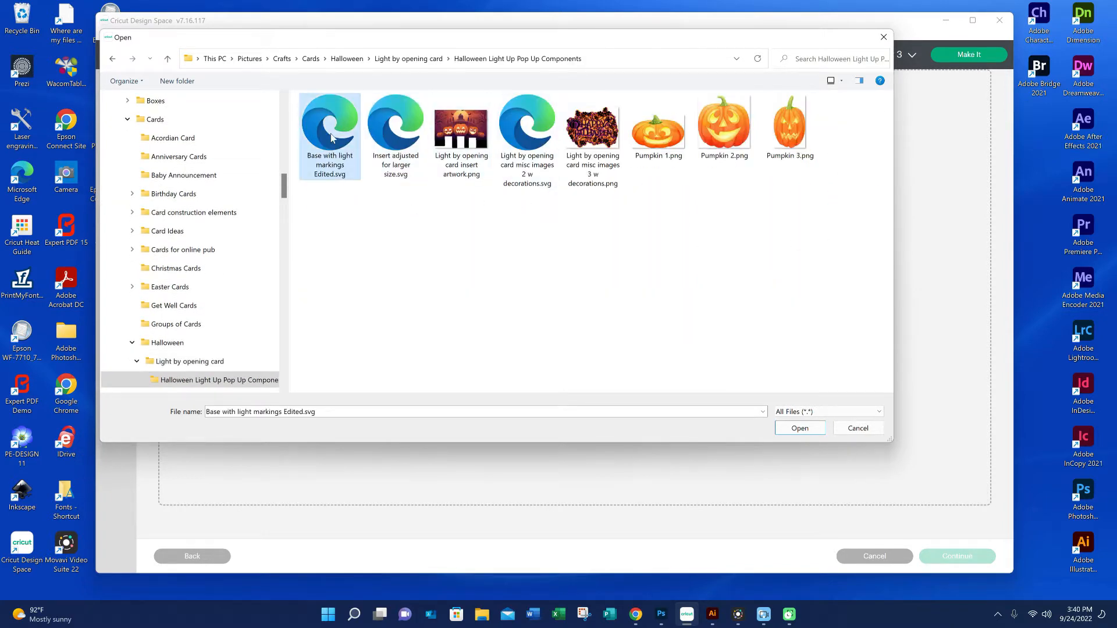
left_click(786, 433)
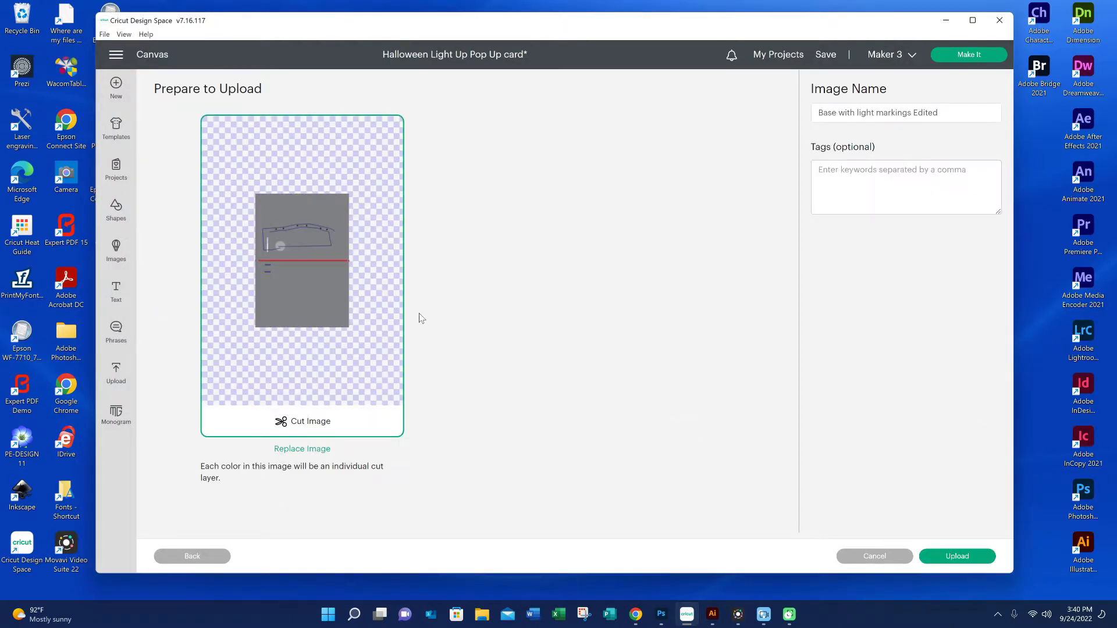
left_click(930, 554)
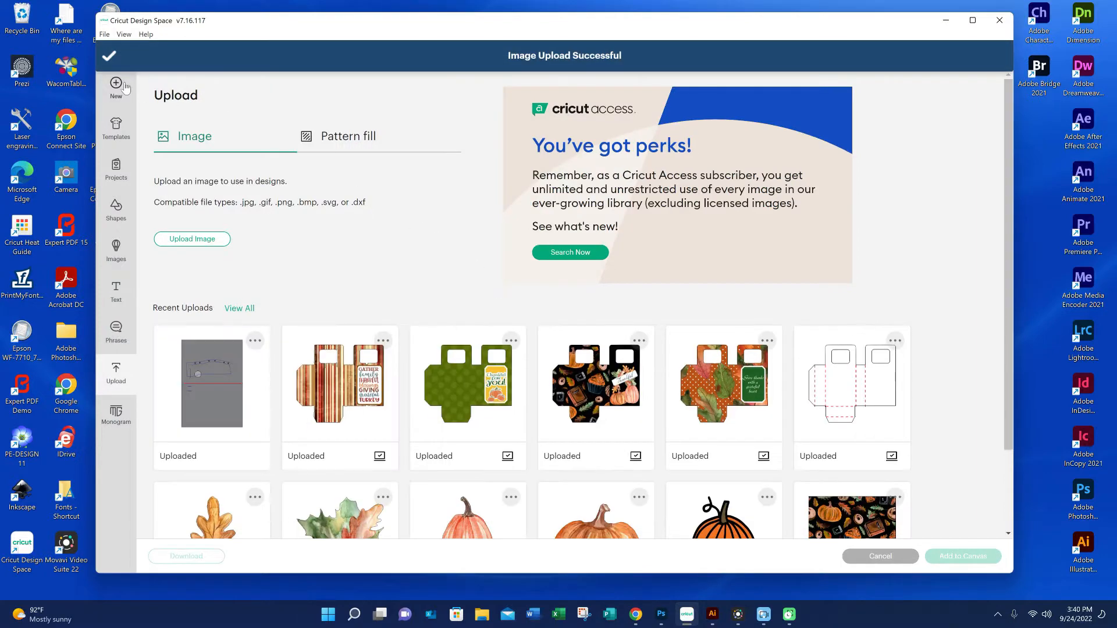
Upload Insert adjusted for larger size.svg from the Halloween Light Up Pop Up Components folder as a cut image
left_click(188, 246)
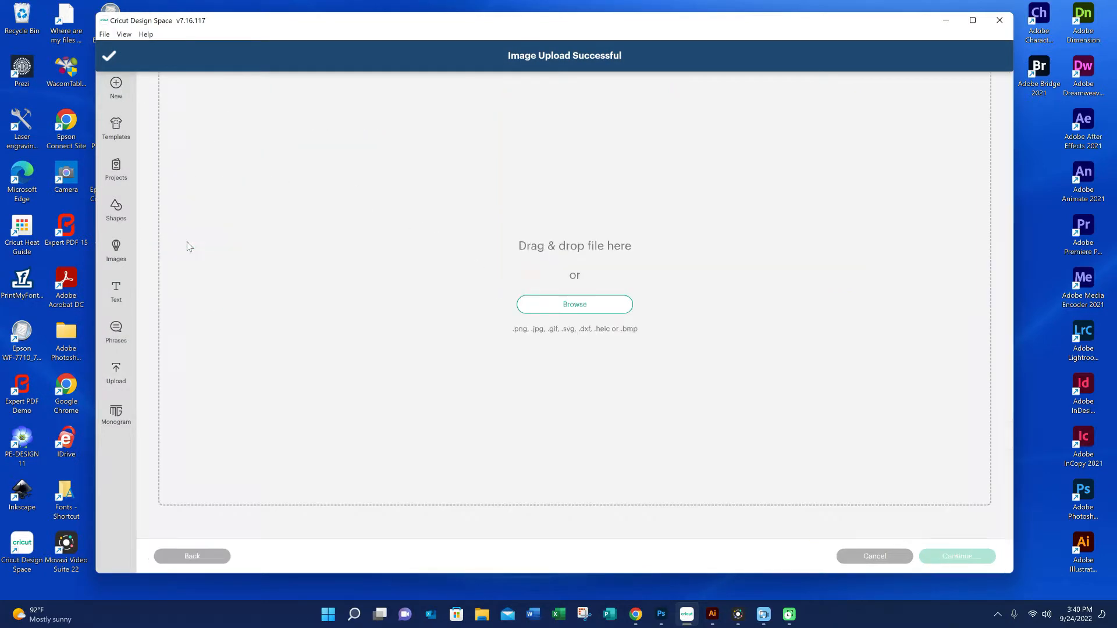
left_click(585, 314)
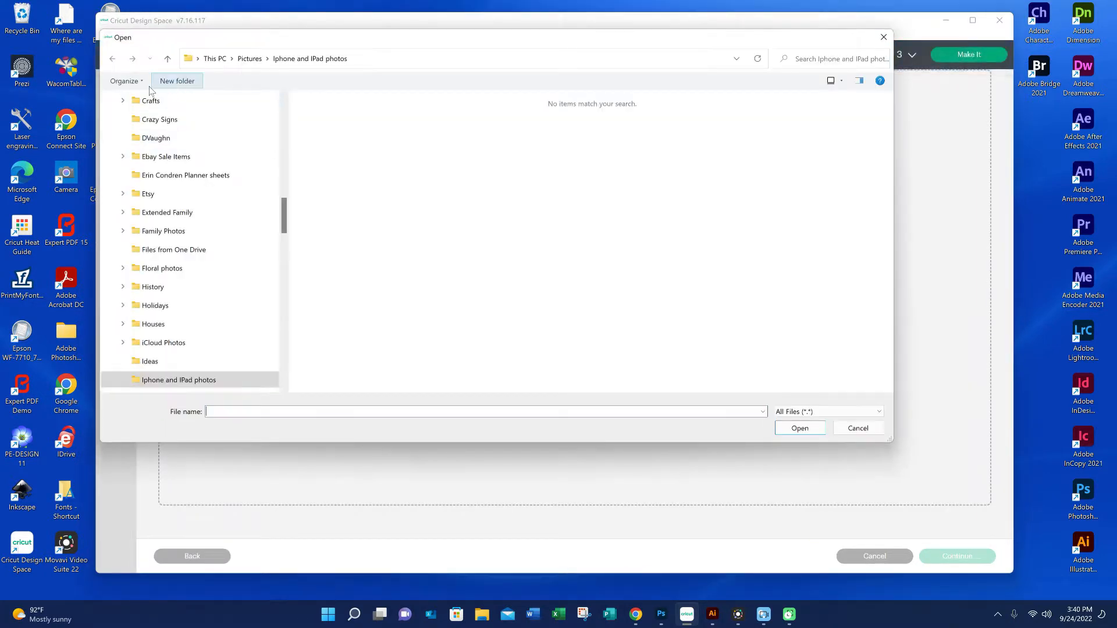
double_click(577, 138)
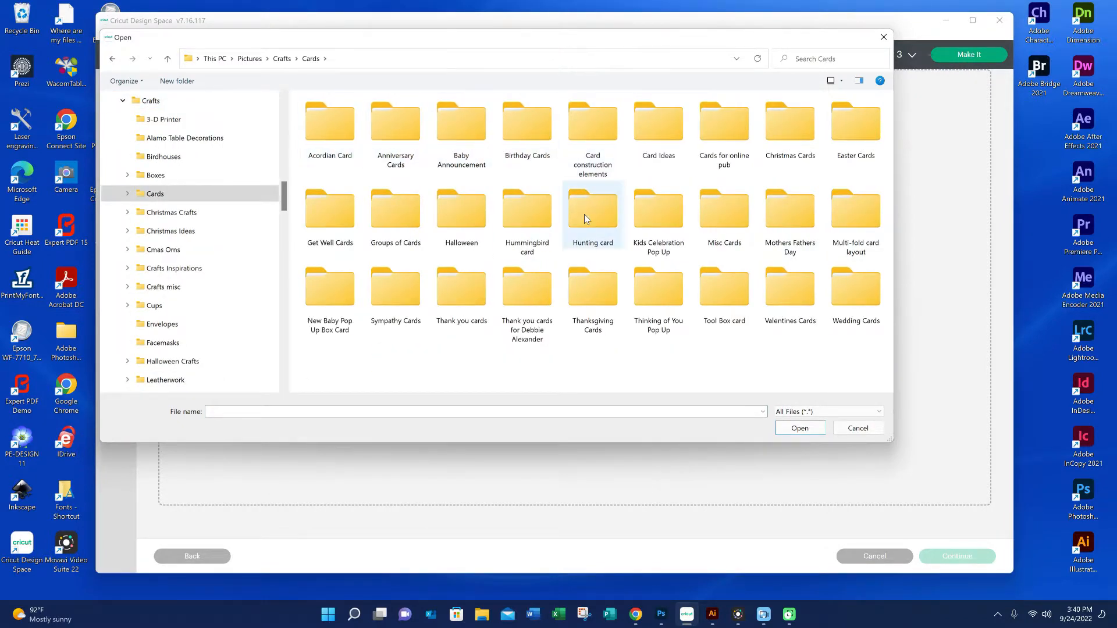
left_click(467, 216)
double_click(465, 211)
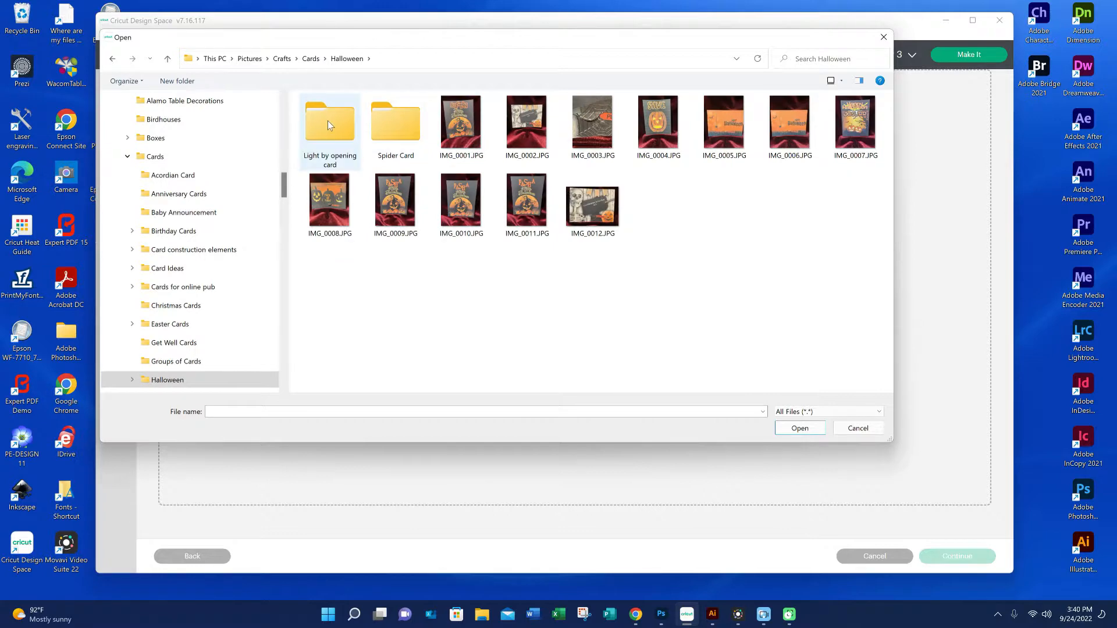
double_click(327, 121)
double_click(332, 117)
left_click(399, 110)
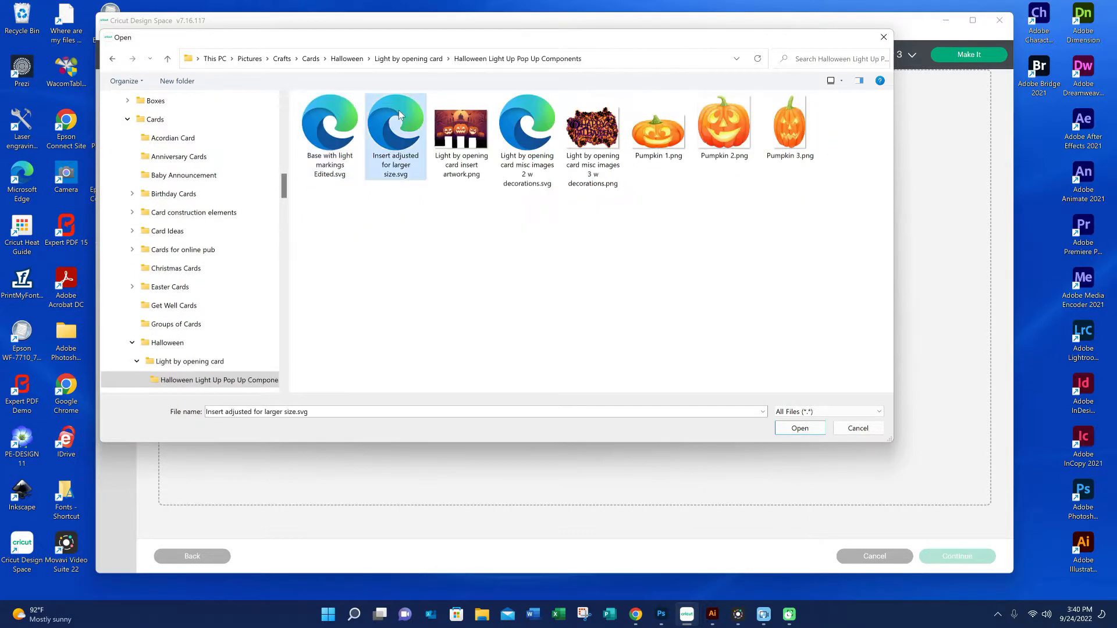
left_click(803, 426)
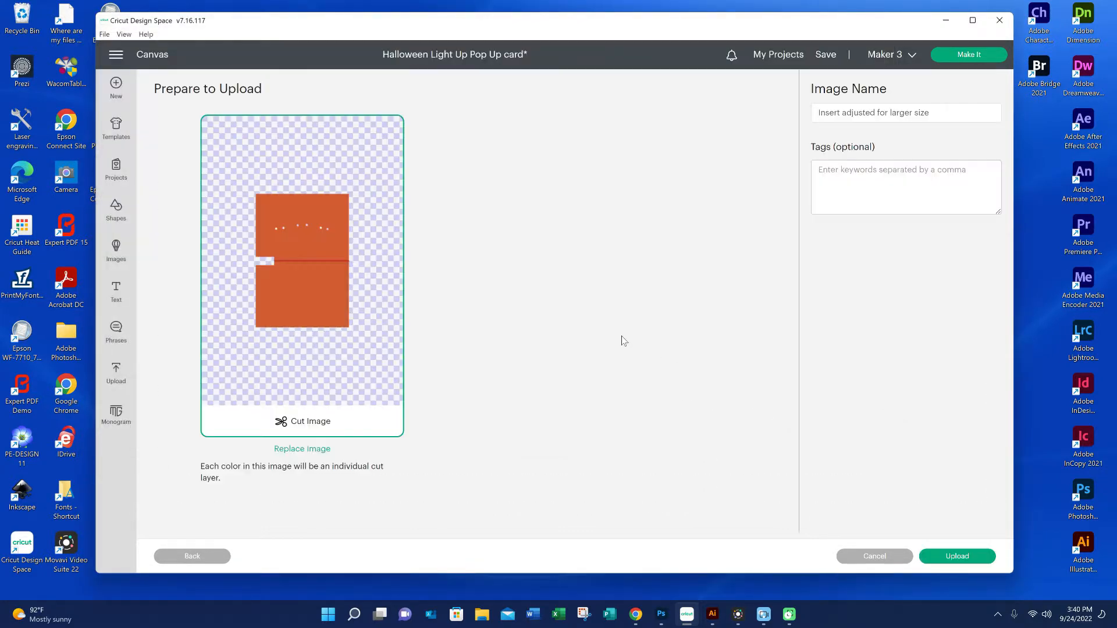
left_click(938, 559)
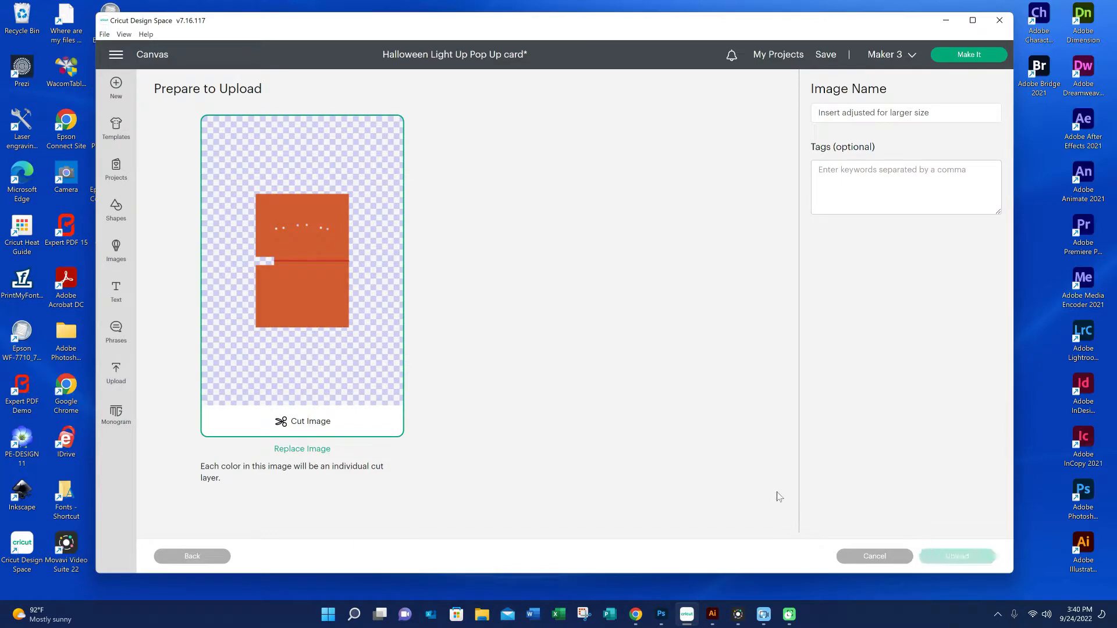
Upload Light by opening card misc images 2 w decorations.svg from the Halloween Light Up Pop Up Components folder as a cut image
left_click(197, 239)
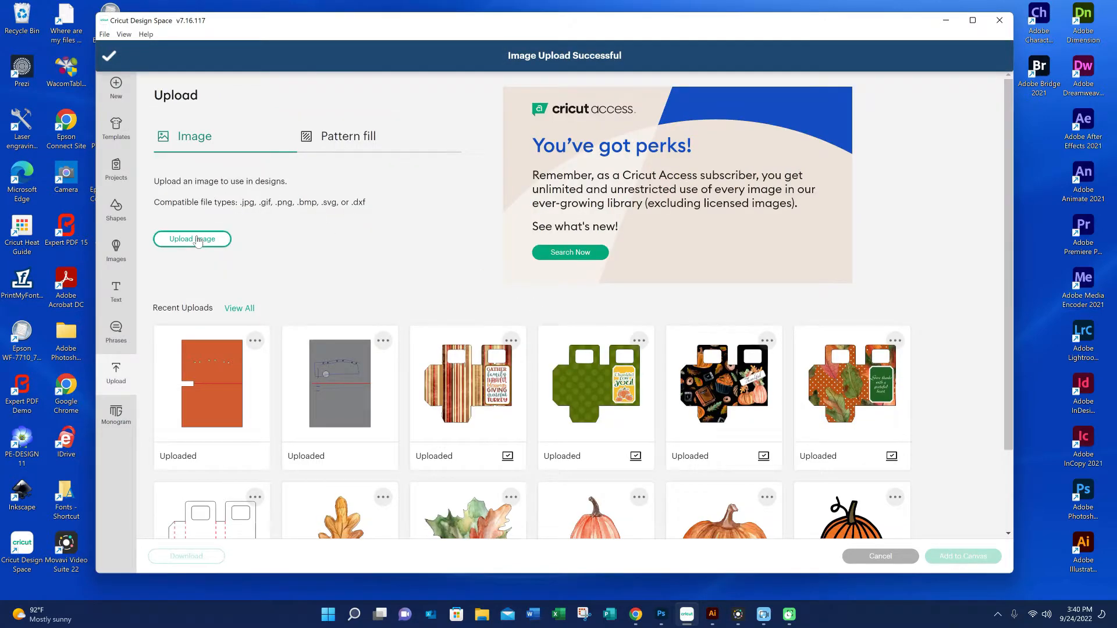
left_click(547, 303)
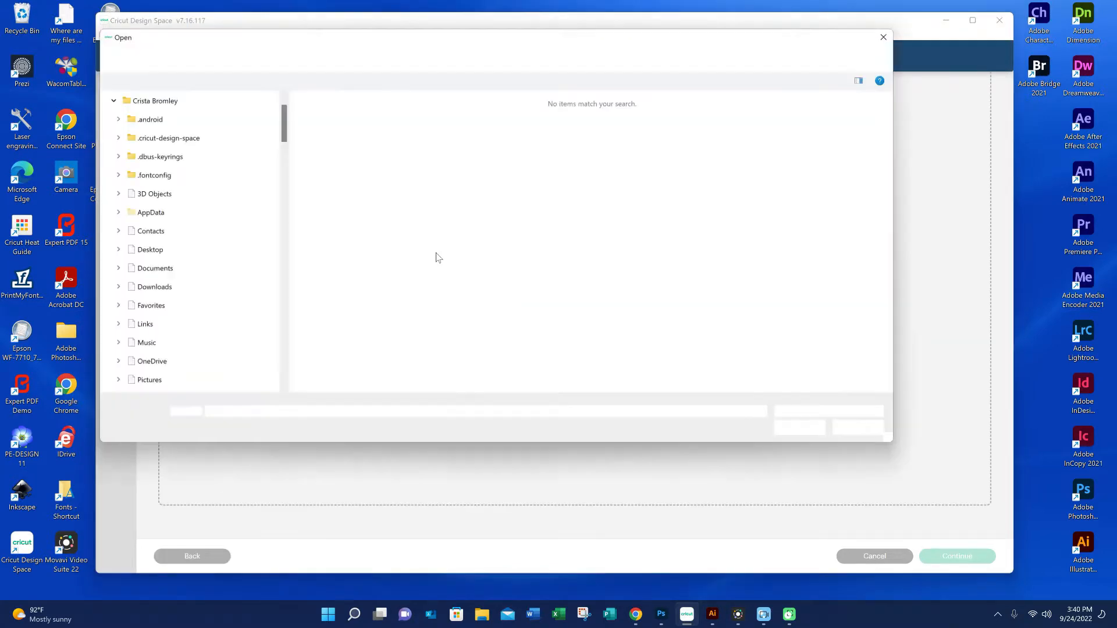
left_click(151, 103)
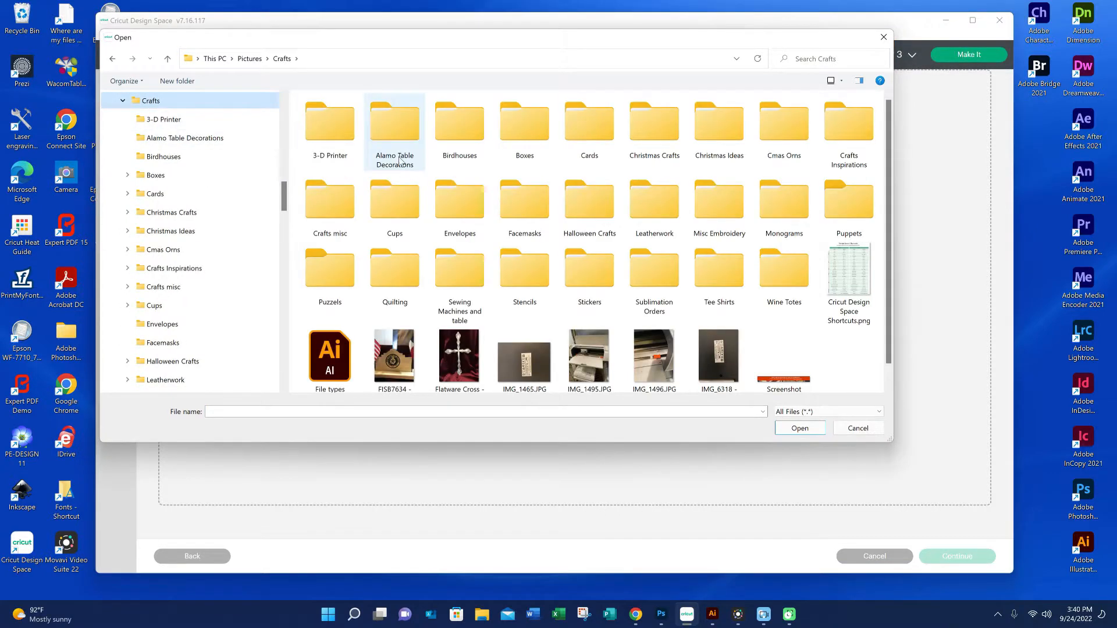
double_click(581, 135)
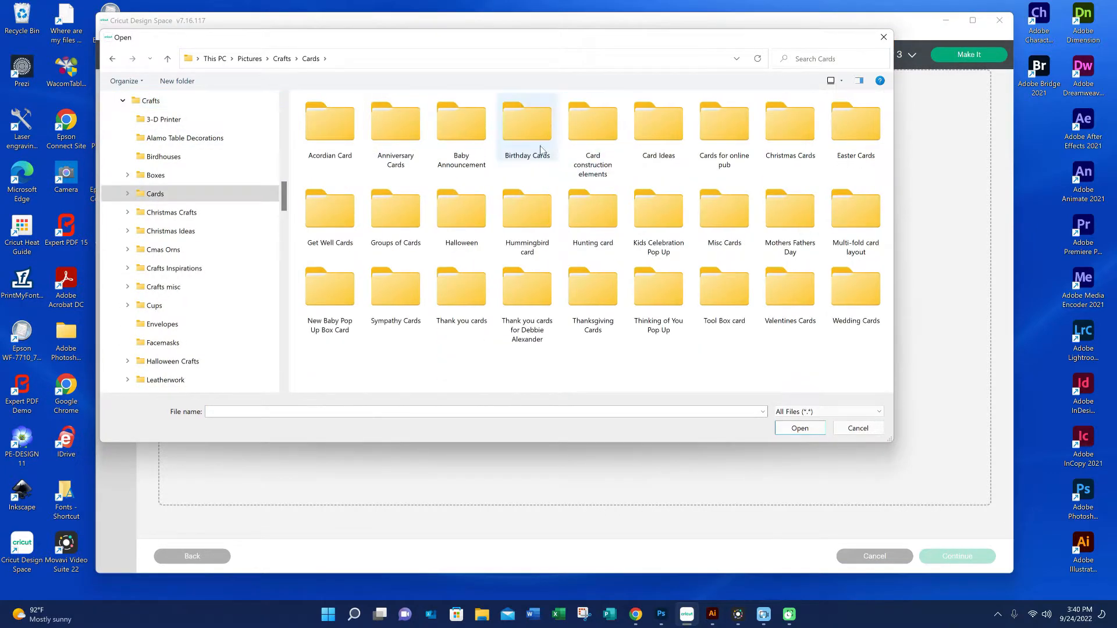
double_click(474, 206)
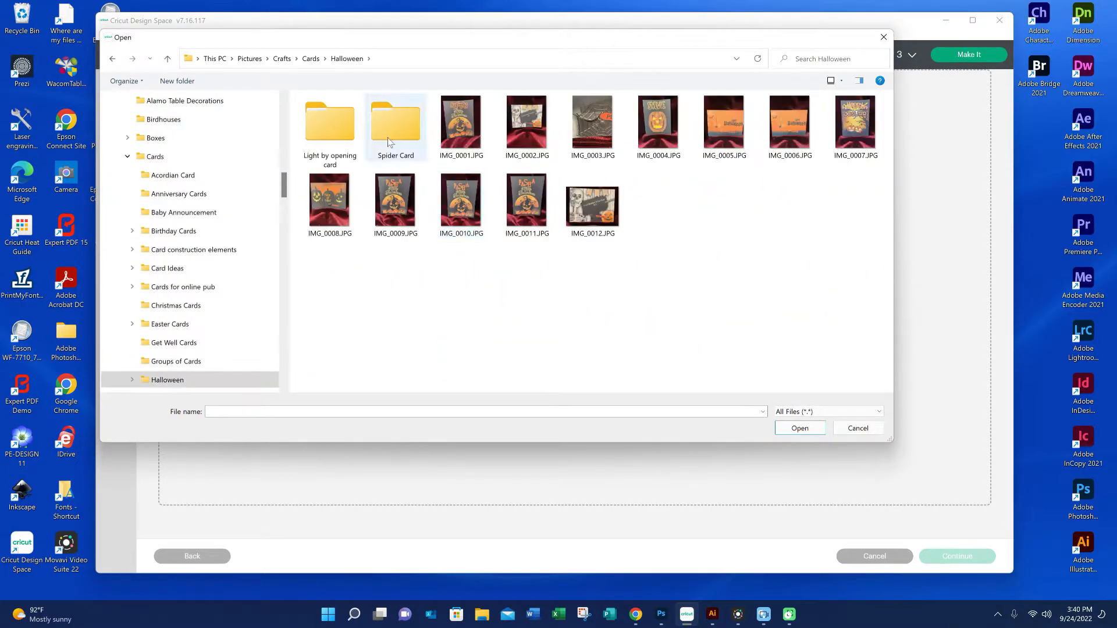
double_click(322, 129)
double_click(327, 122)
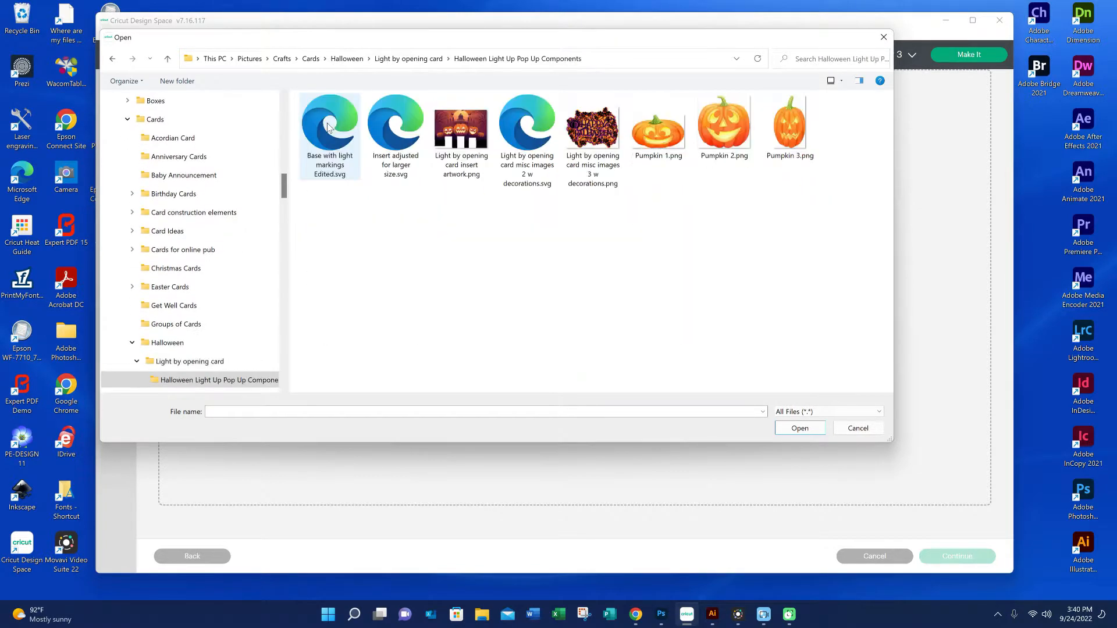
left_click(541, 127)
left_click(805, 428)
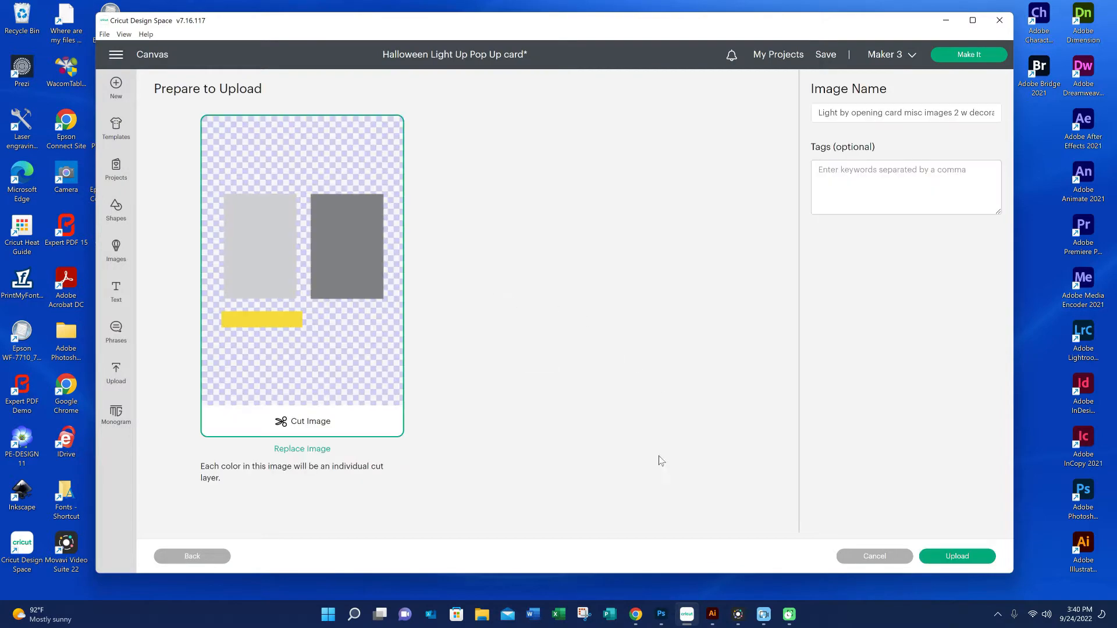
left_click(975, 560)
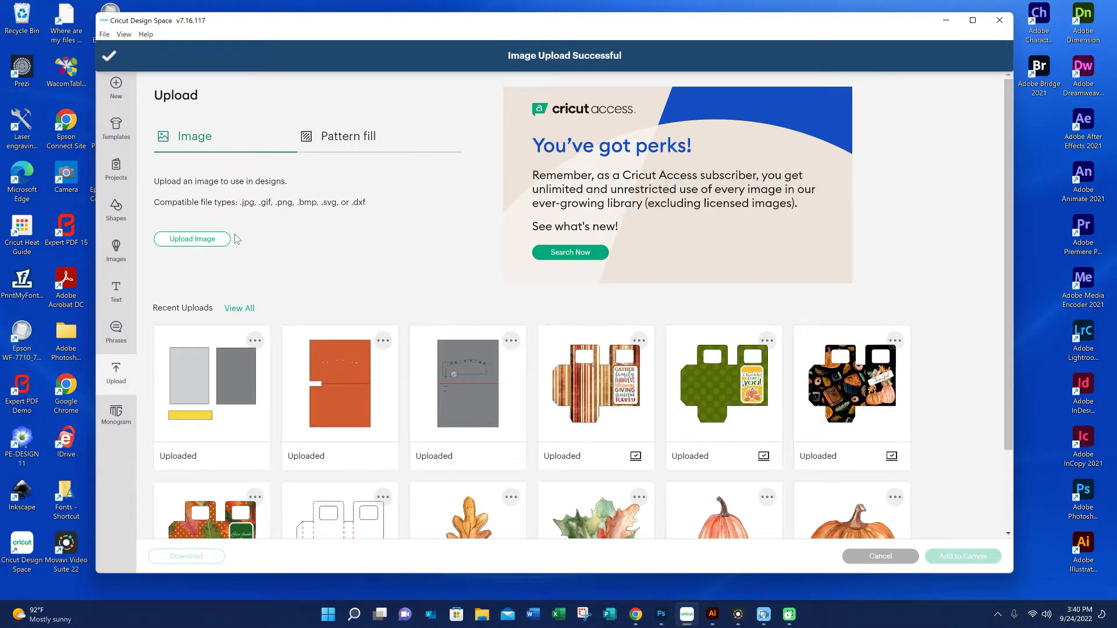
Load Light by opening card insert artwork.png from the Halloween Light Up Pop Up Components folder for a new image upload
left_click(218, 245)
left_click(565, 304)
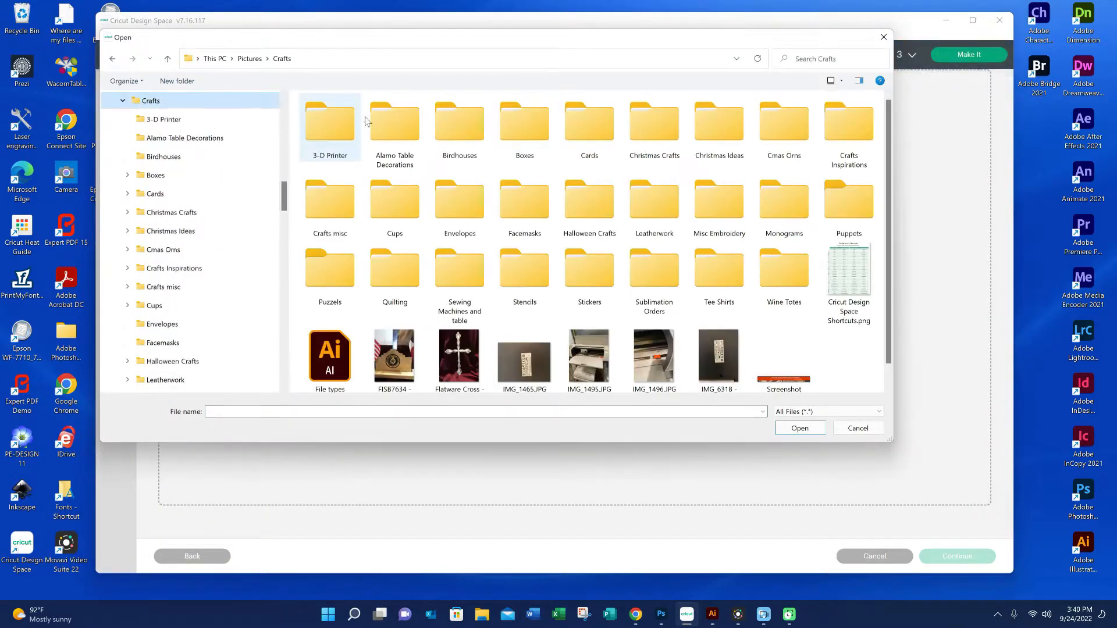
double_click(586, 125)
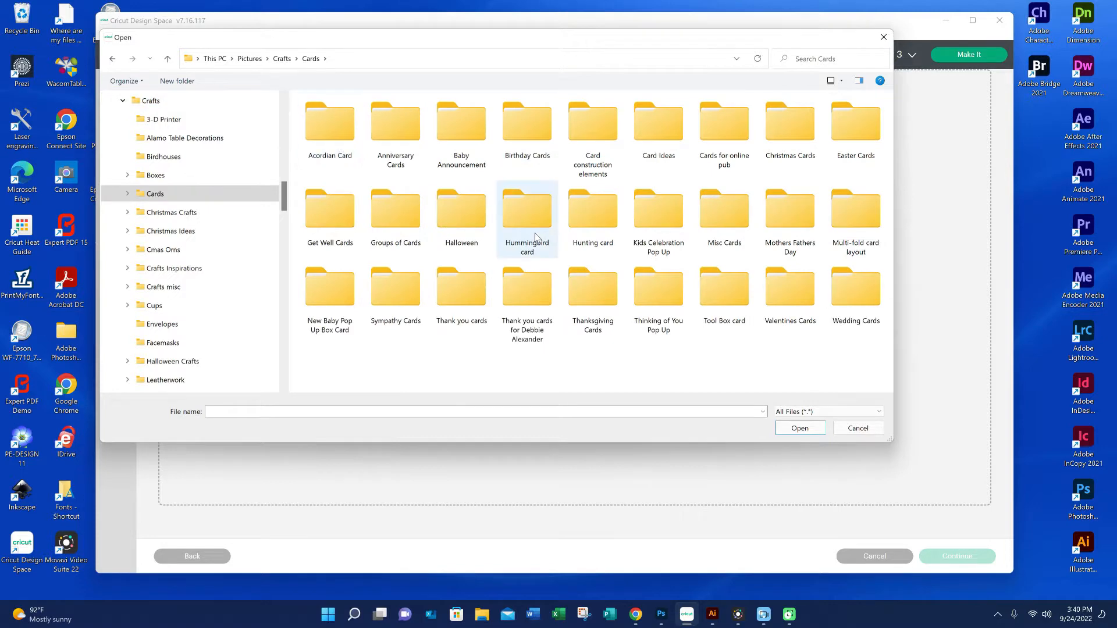
double_click(466, 218)
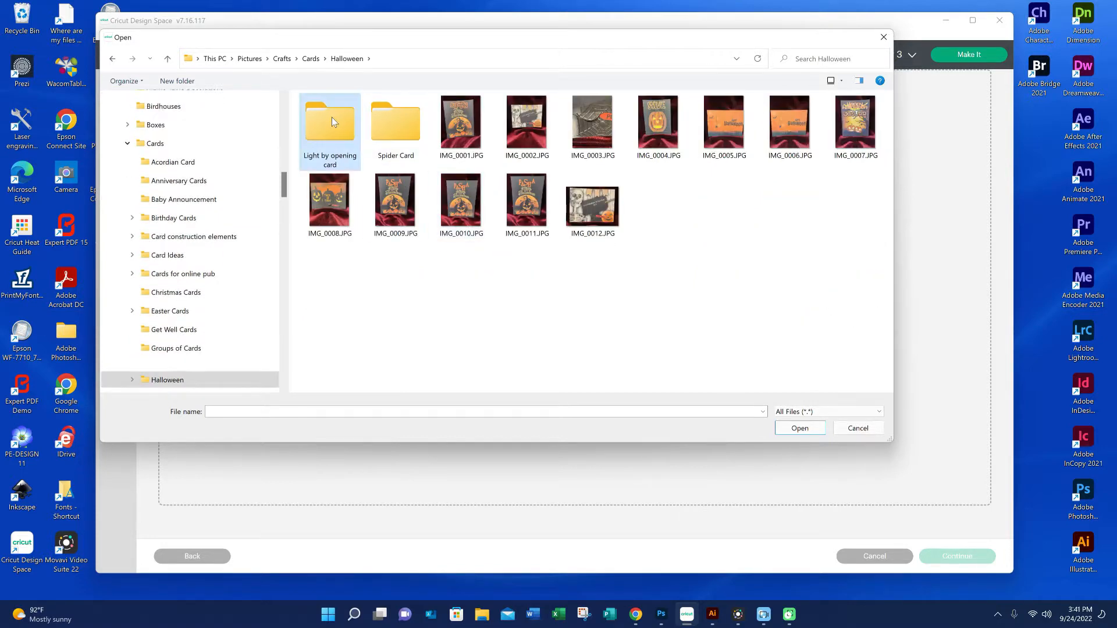
double_click(331, 117)
double_click(331, 110)
left_click(470, 142)
left_click(799, 429)
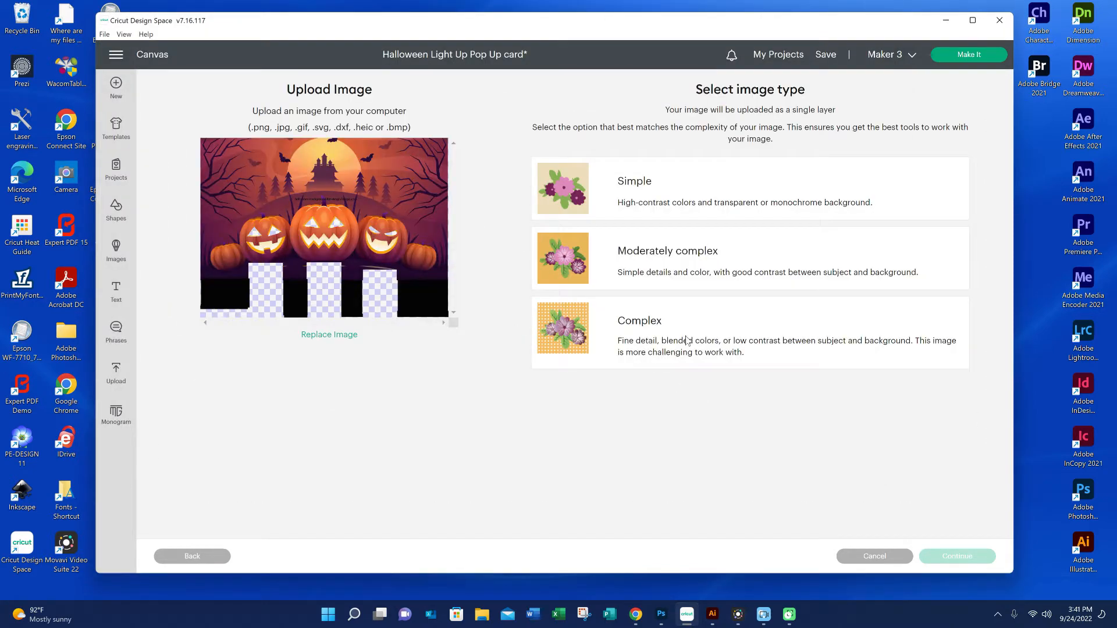
Set the insert artwork's image type to Complex, skip background removal, and upload it as a Print Then Cut image
left_click(652, 330)
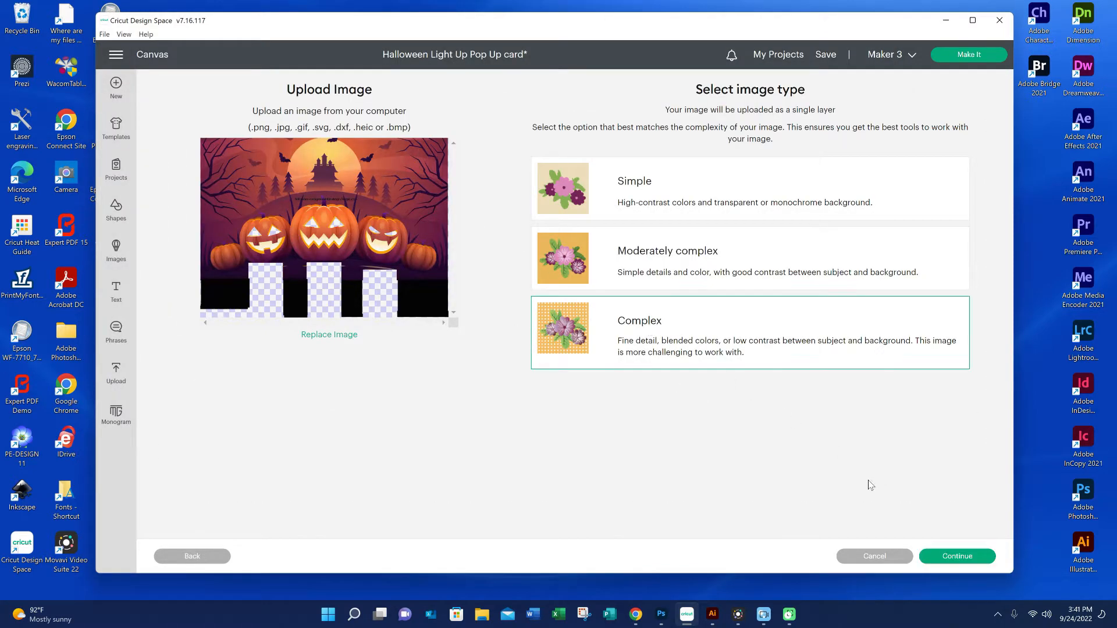
left_click(940, 557)
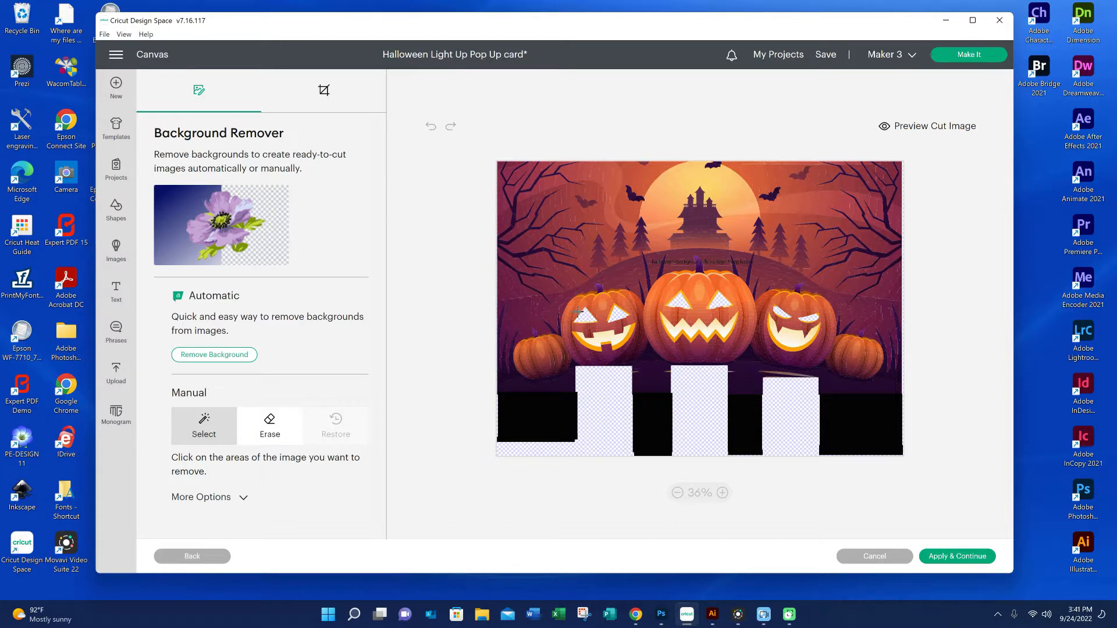
left_click(969, 557)
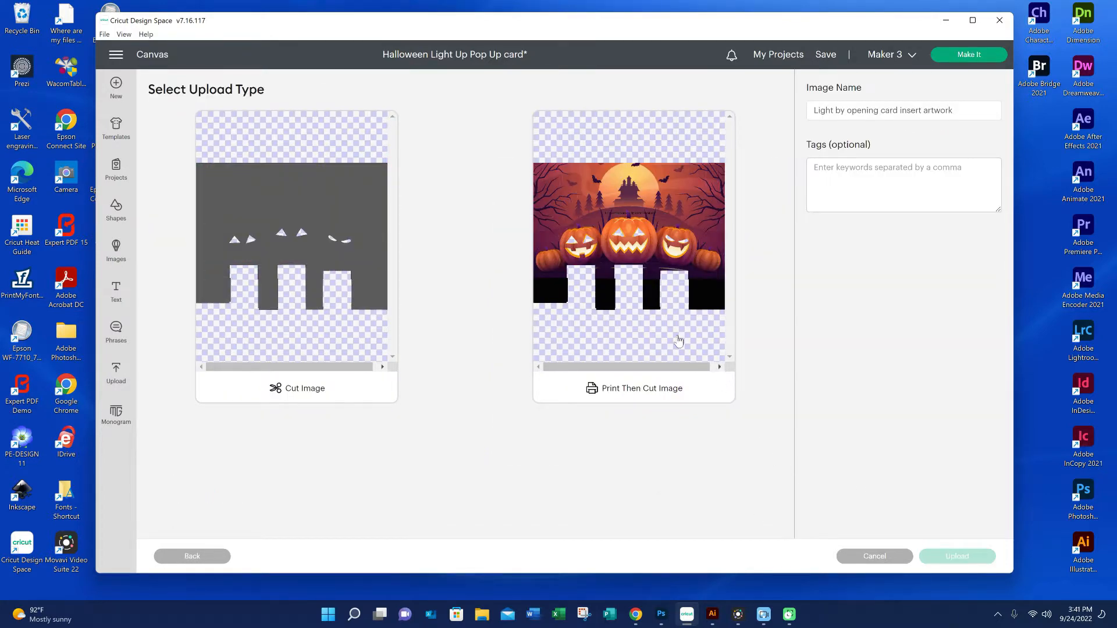
left_click(679, 342)
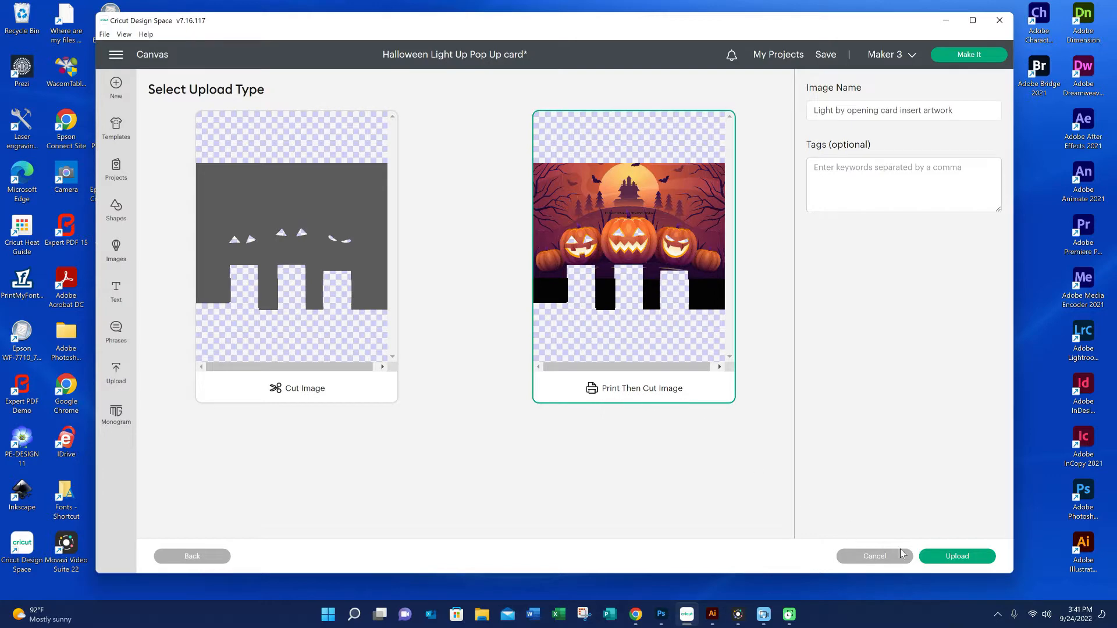
left_click(943, 558)
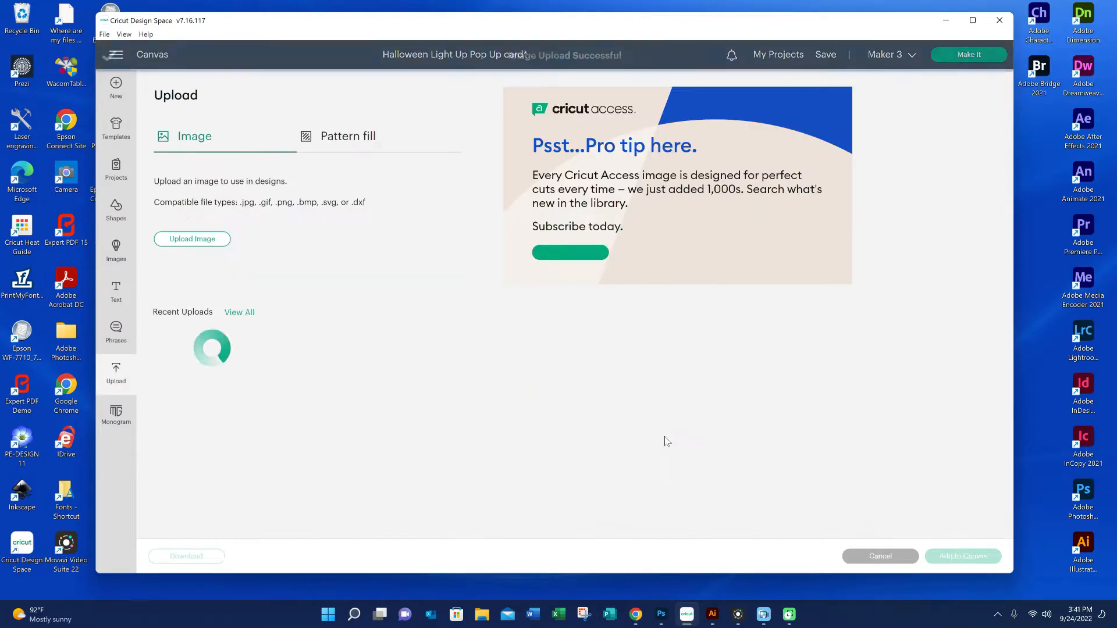
Upload Light by opening card misc images 3 w decorations.png from the Halloween Light Up Pop Up Components folder as a Print Then Cut image
left_click(209, 242)
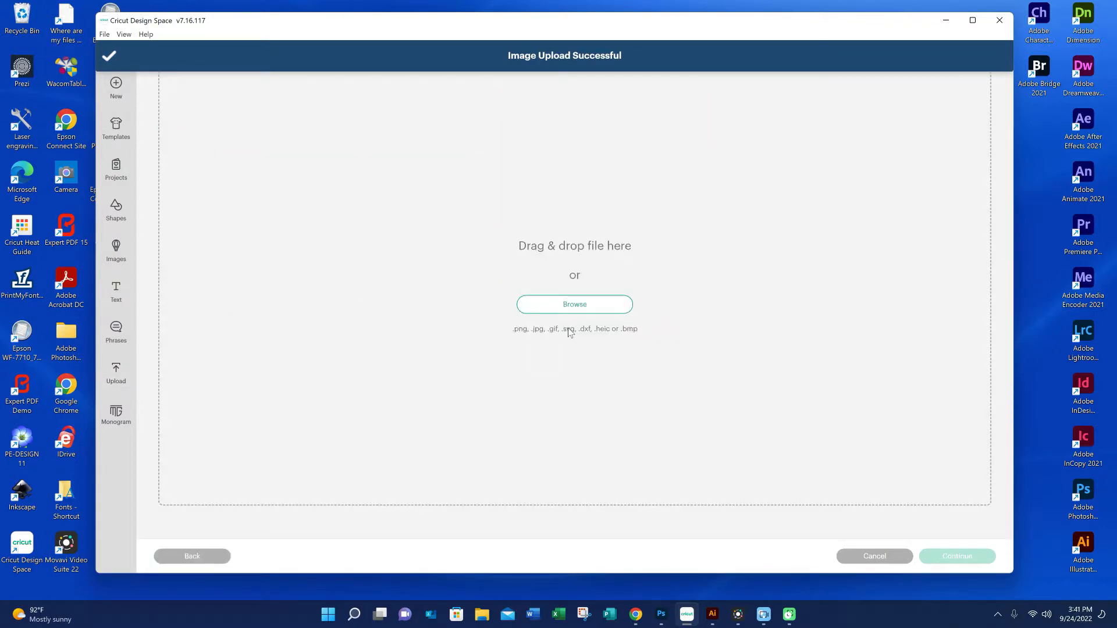
left_click(571, 307)
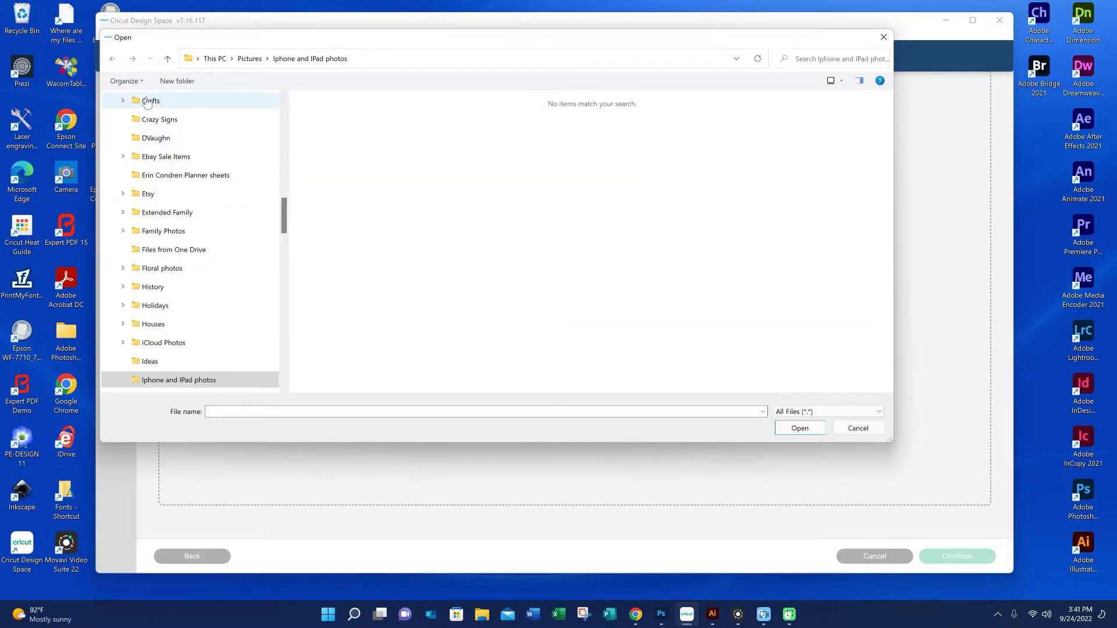
left_click(149, 102)
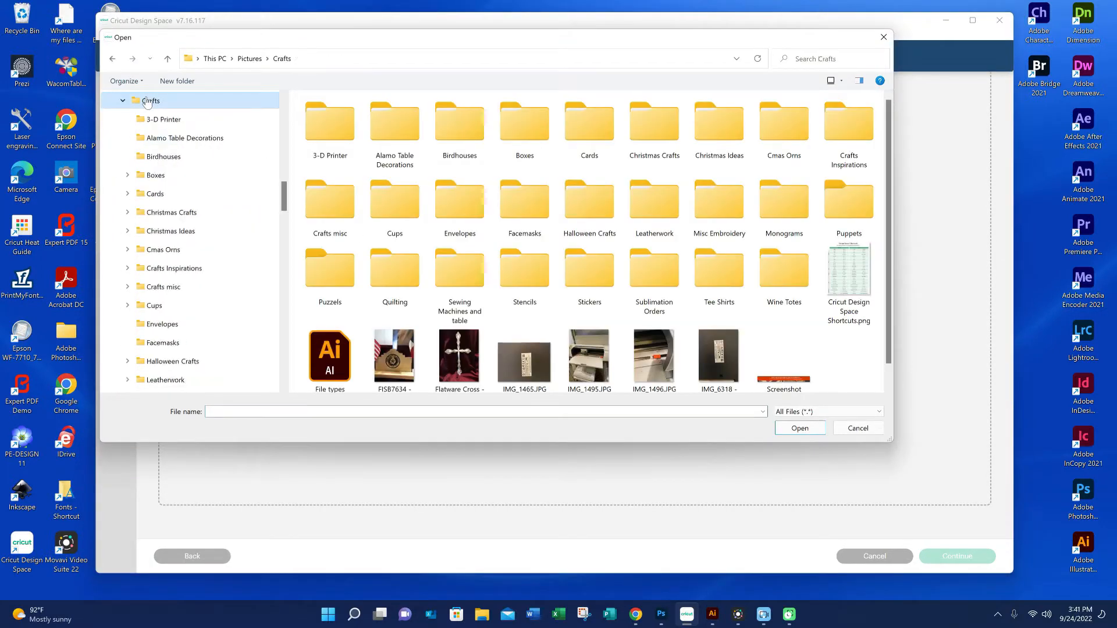
double_click(589, 140)
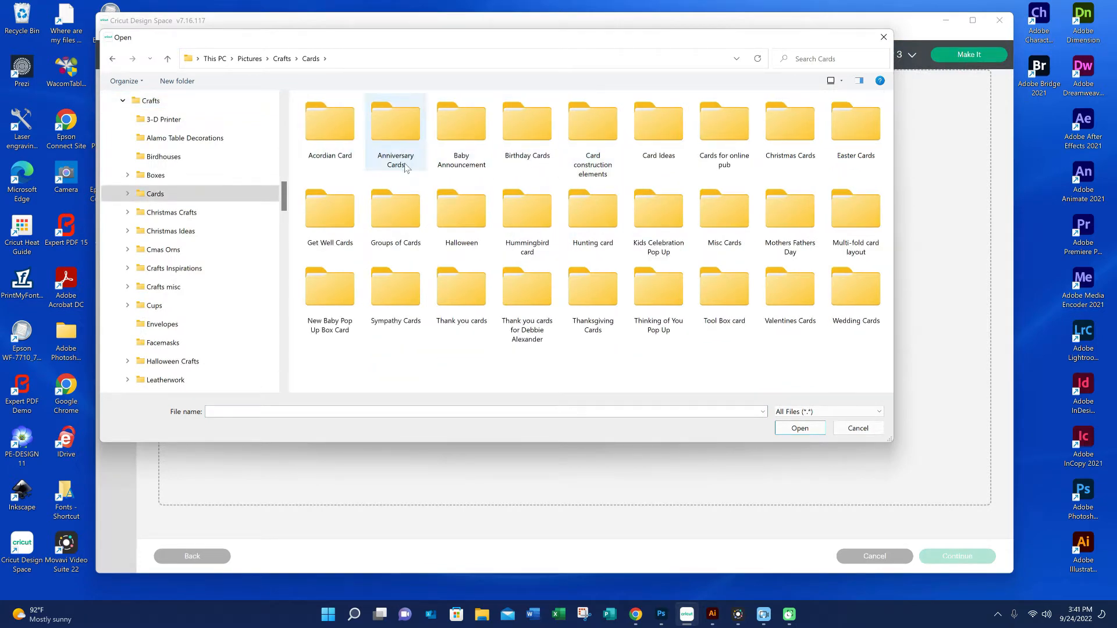
double_click(465, 215)
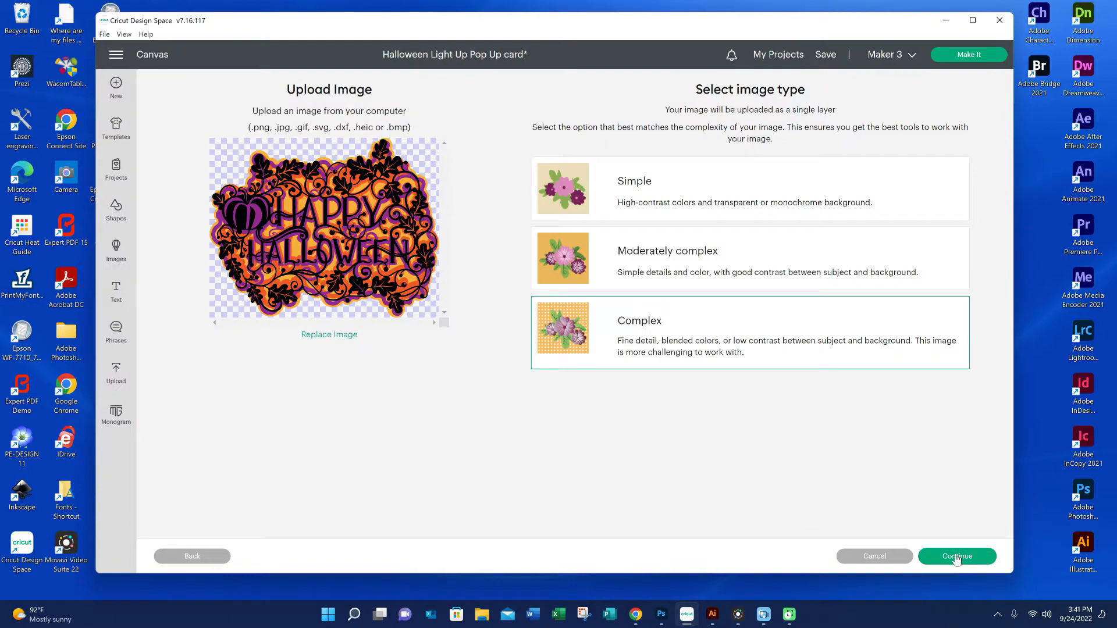
left_click(957, 556)
left_click(690, 395)
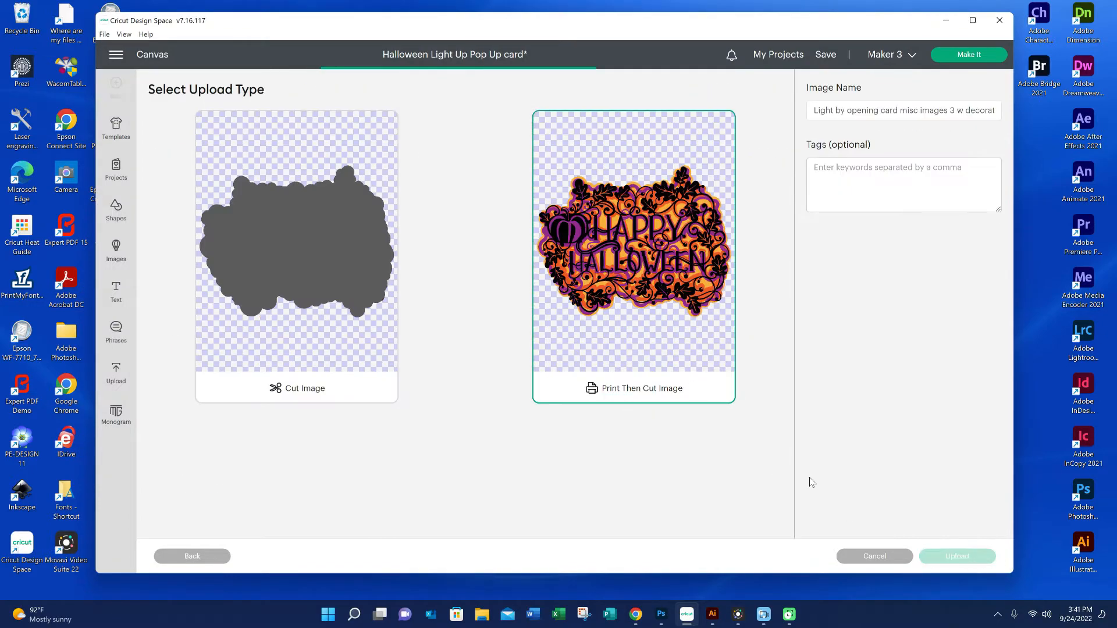
left_click(958, 556)
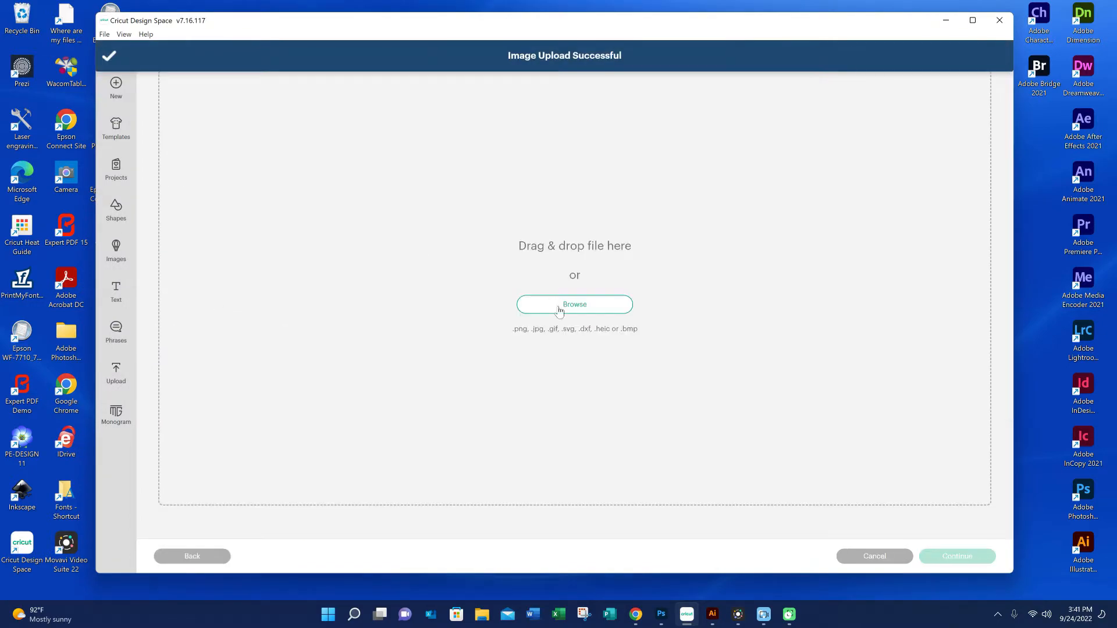
Upload Pumpkin 1.png from the Halloween Light Up Pop Up Components folder as a Print Then Cut image
left_click(574, 302)
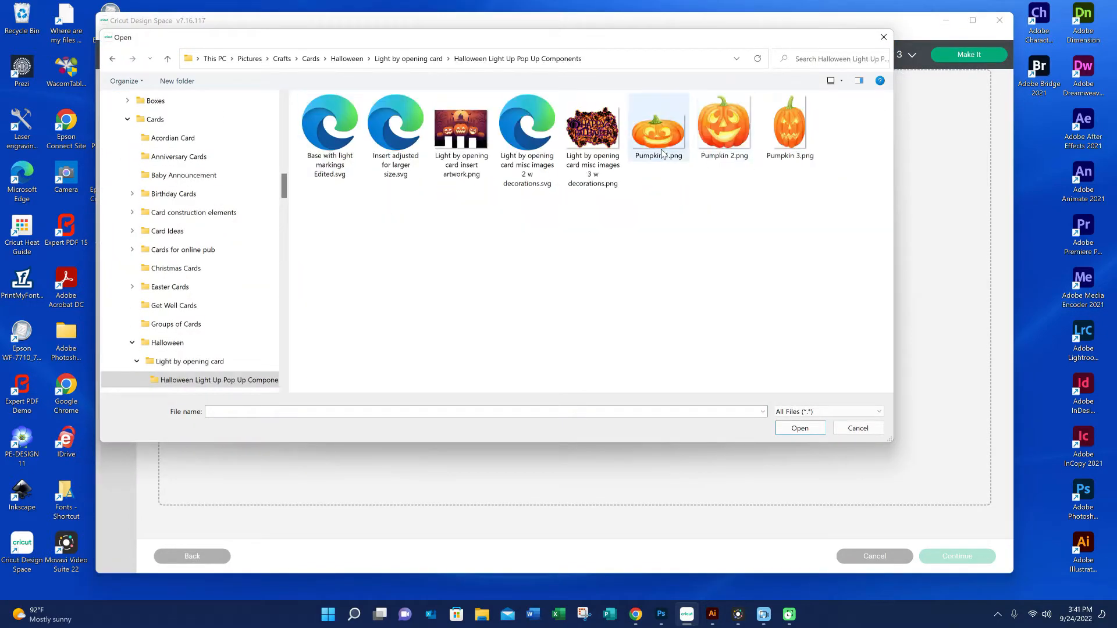
double_click(662, 153)
left_click(957, 556)
left_click(957, 557)
left_click(957, 556)
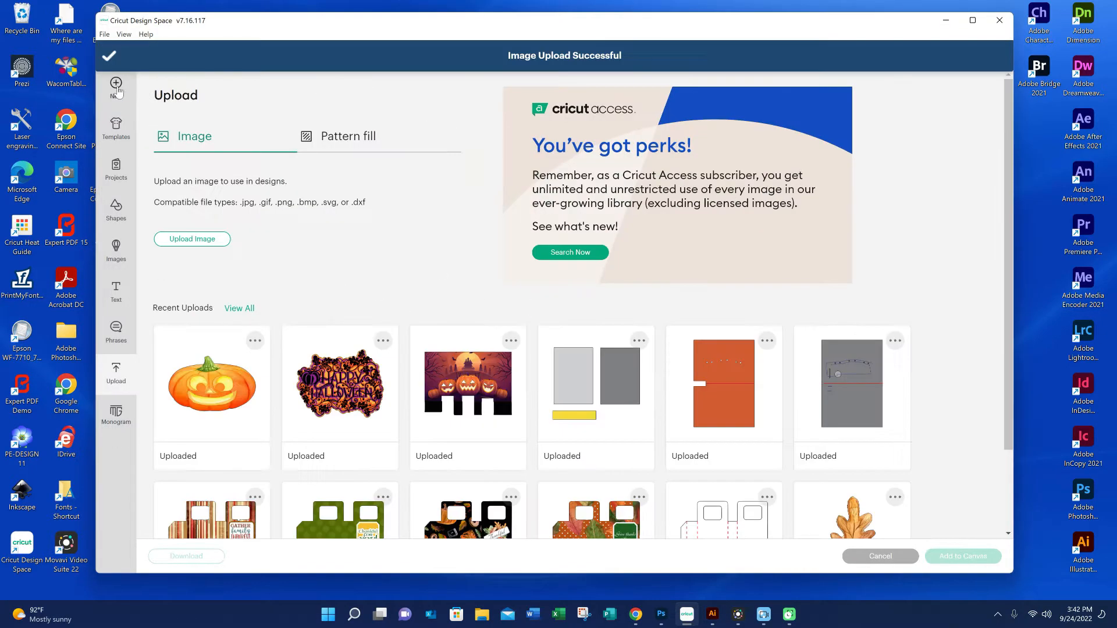
Upload Pumpkin 2.png from the Halloween Light Up Pop Up Components folder as a Print Then Cut image
left_click(192, 238)
left_click(574, 302)
double_click(330, 130)
left_click(800, 428)
left_click(957, 556)
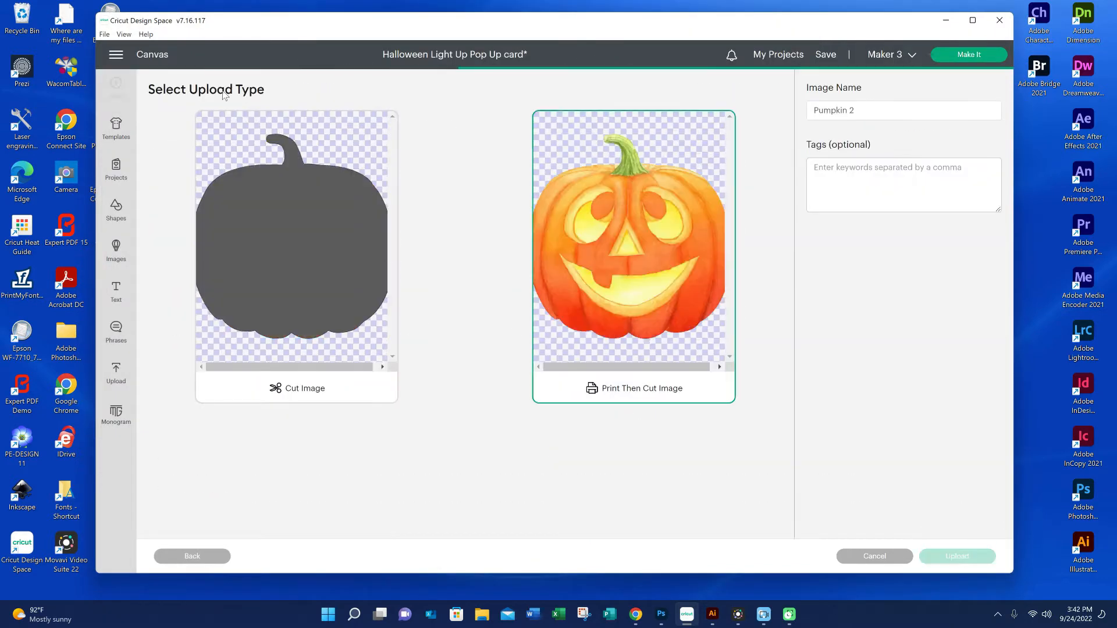
left_click(957, 556)
Upload Pumpkin 3.png from the Halloween Light Up Pop Up Components folder as a Print Then Cut image
left_click(192, 239)
left_click(573, 302)
double_click(465, 222)
double_click(330, 129)
left_click(800, 429)
left_click(957, 556)
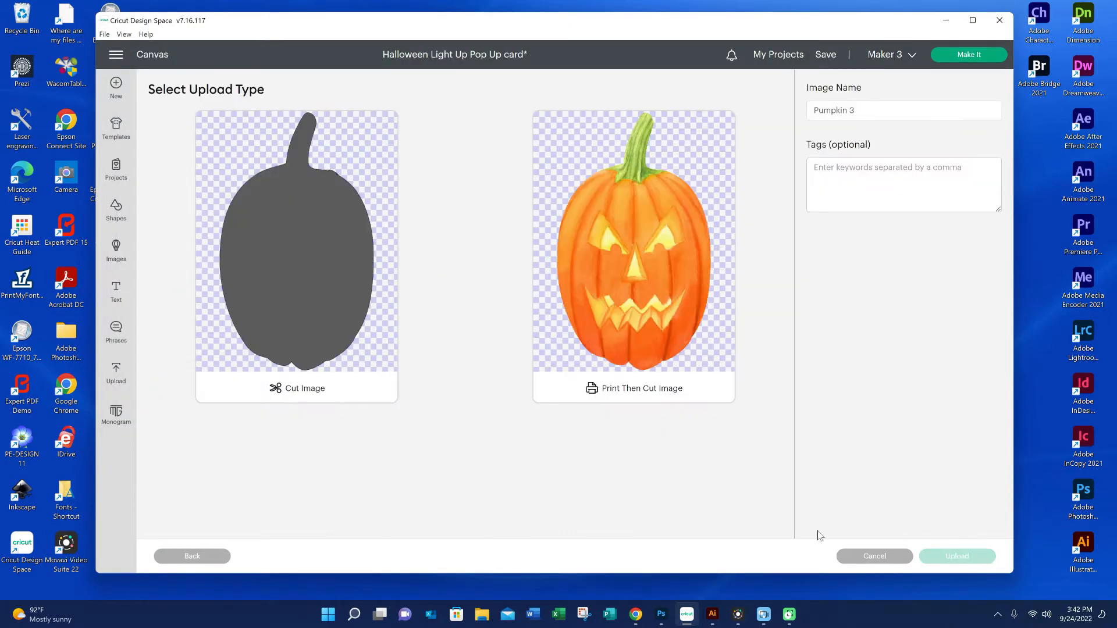
left_click(634, 256)
left_click(957, 556)
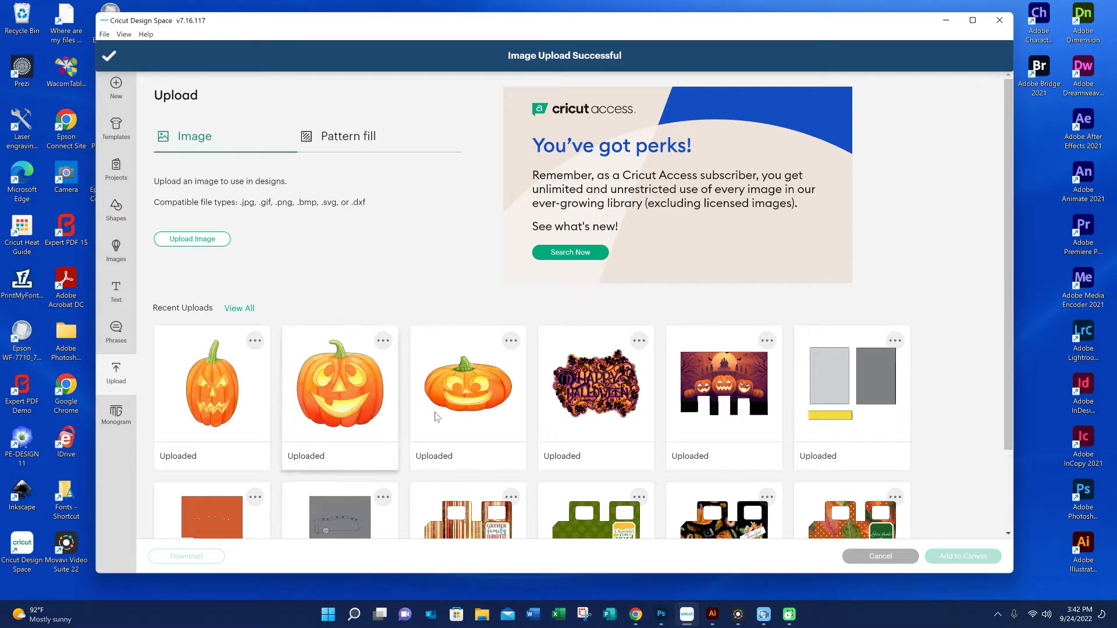
Add the uploaded grey card base with light markings to the canvas
scroll(436, 417, "down", 2)
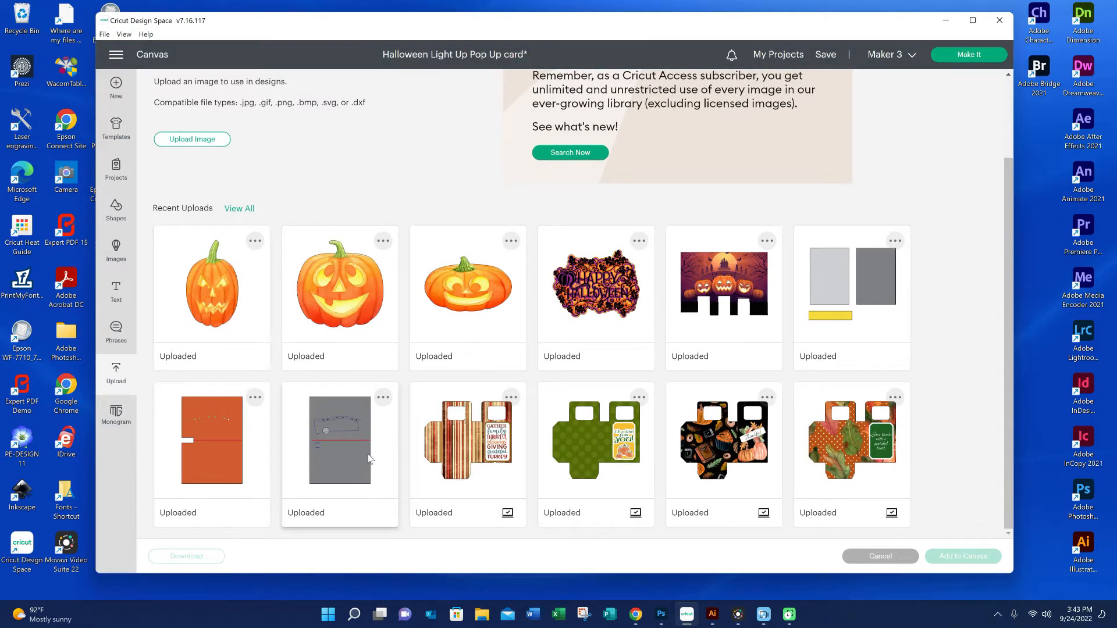
left_click(342, 408)
left_click(965, 562)
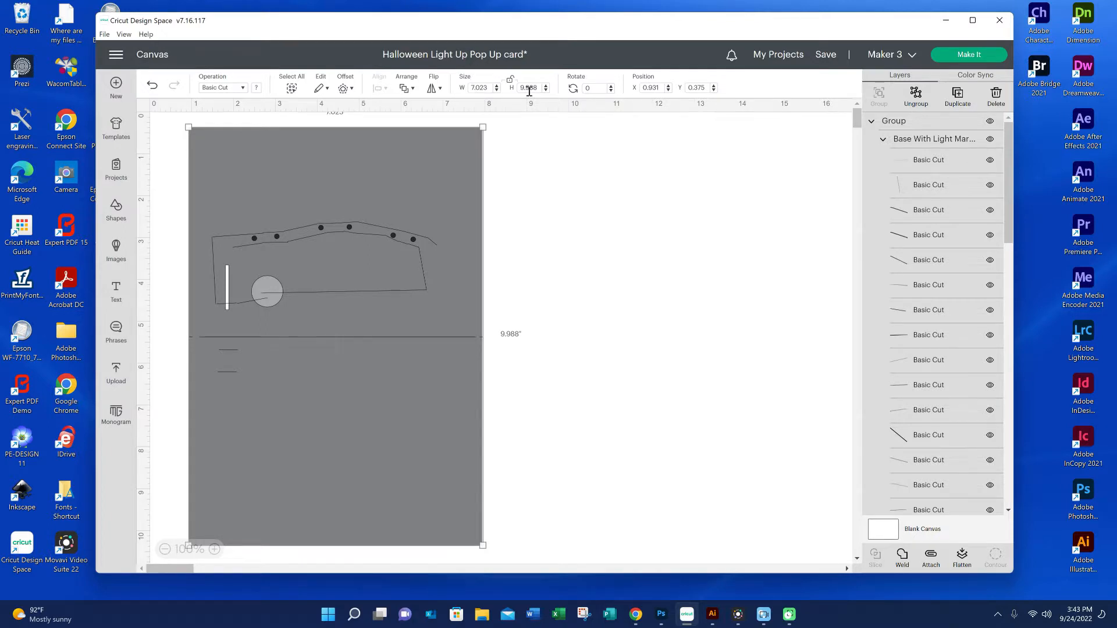
left_click(526, 221)
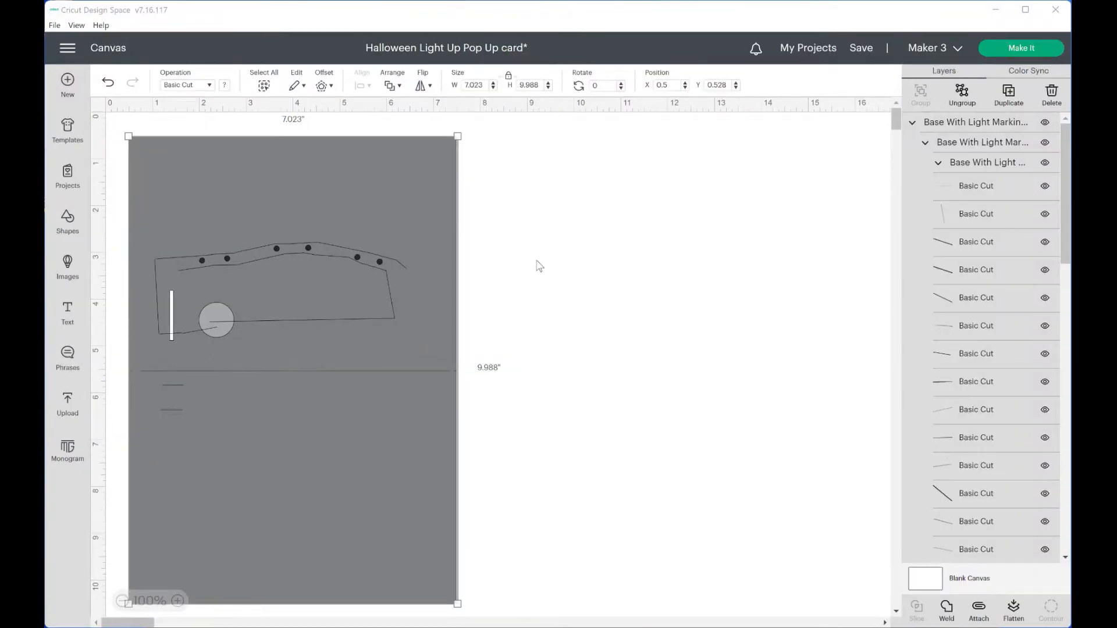
Ungroup the grey card base so its fold line and markings can be edited separately
left_click(497, 251)
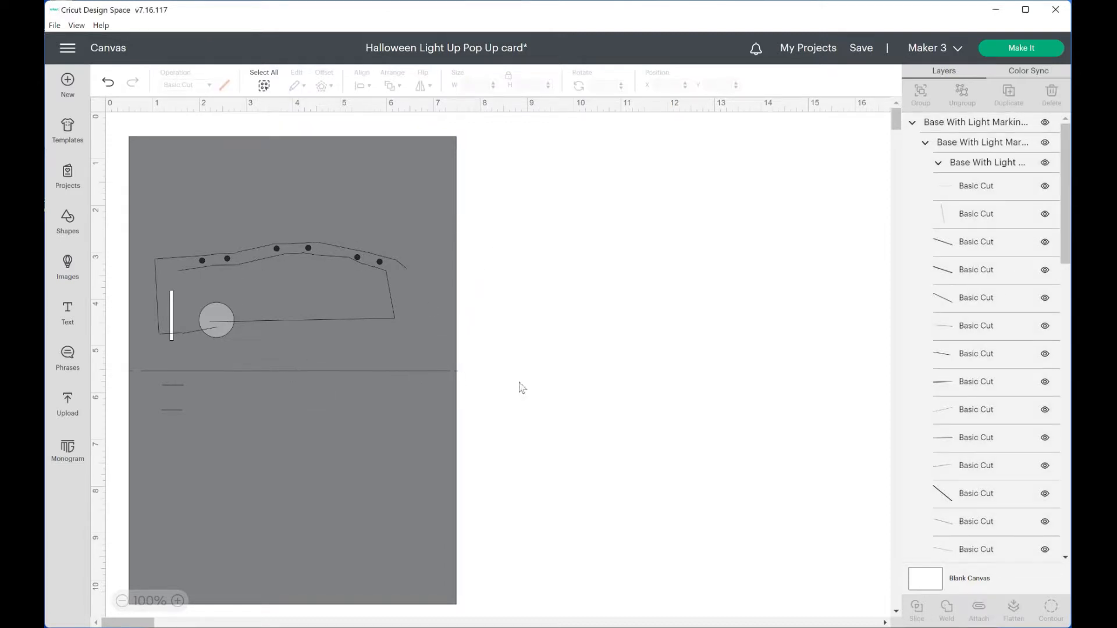
left_click(391, 191)
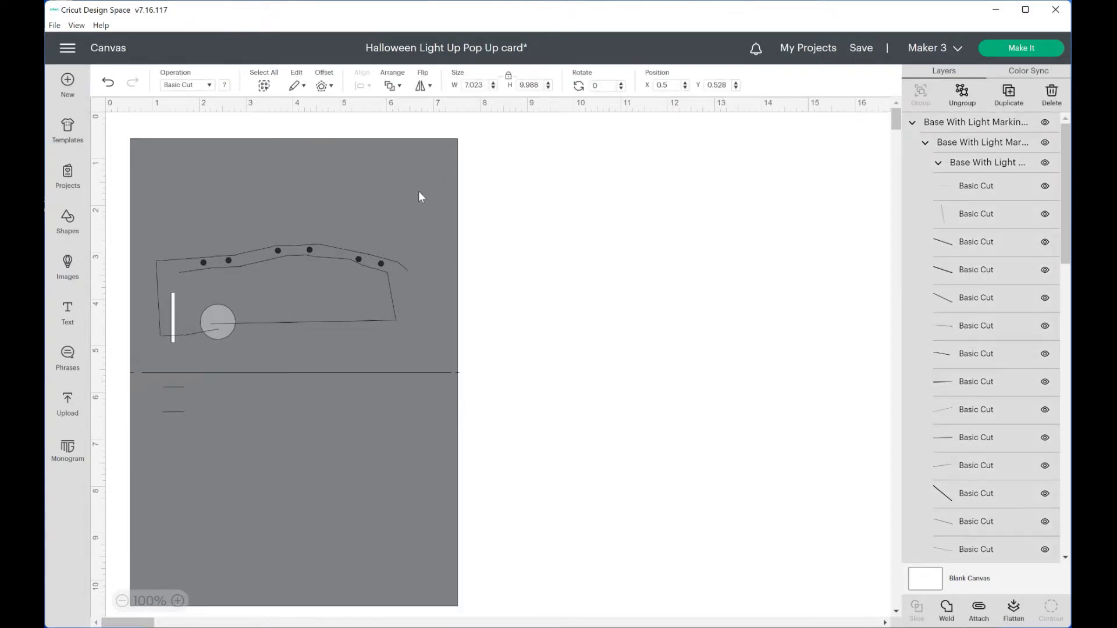
left_click(962, 96)
left_click(671, 261)
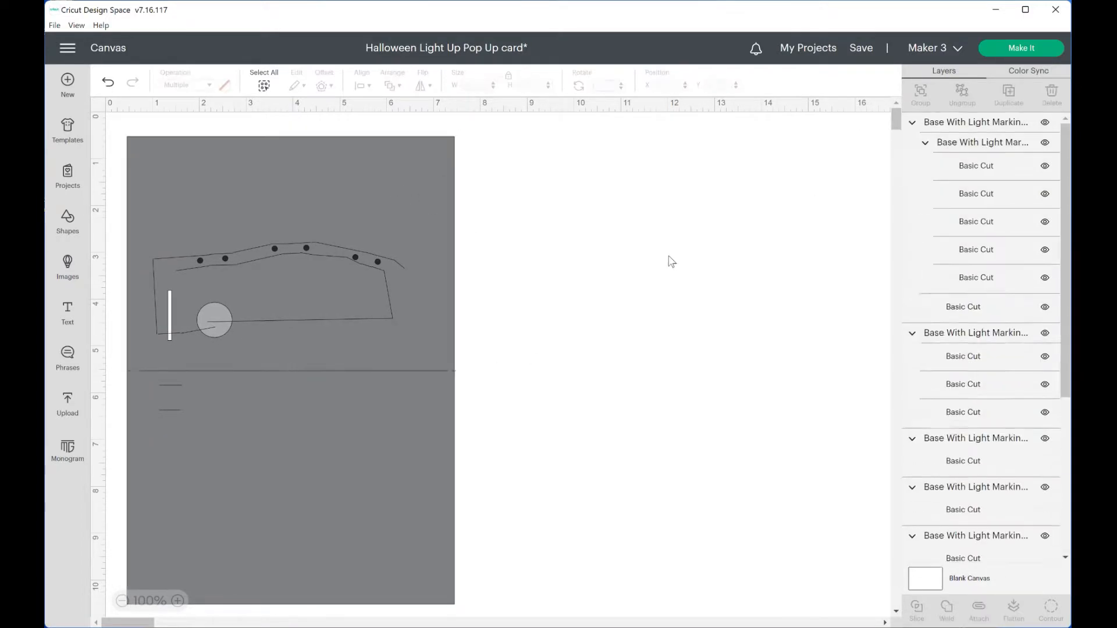
Change the horizontal fold line across the middle of the grey base to a Score operation
left_click(391, 370)
left_click(418, 371)
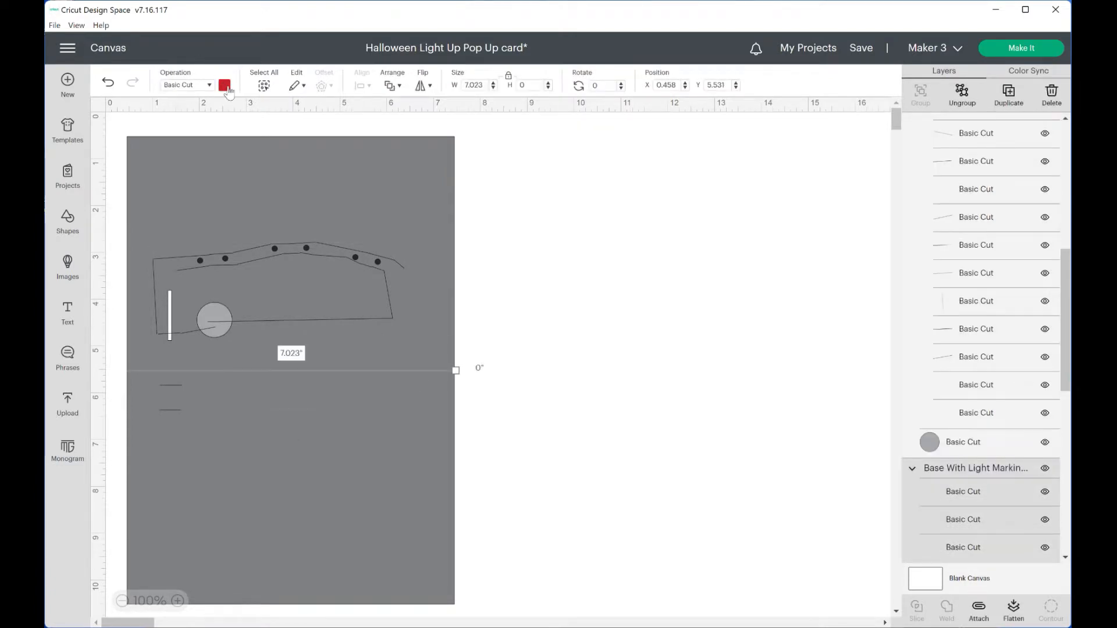
left_click(182, 87)
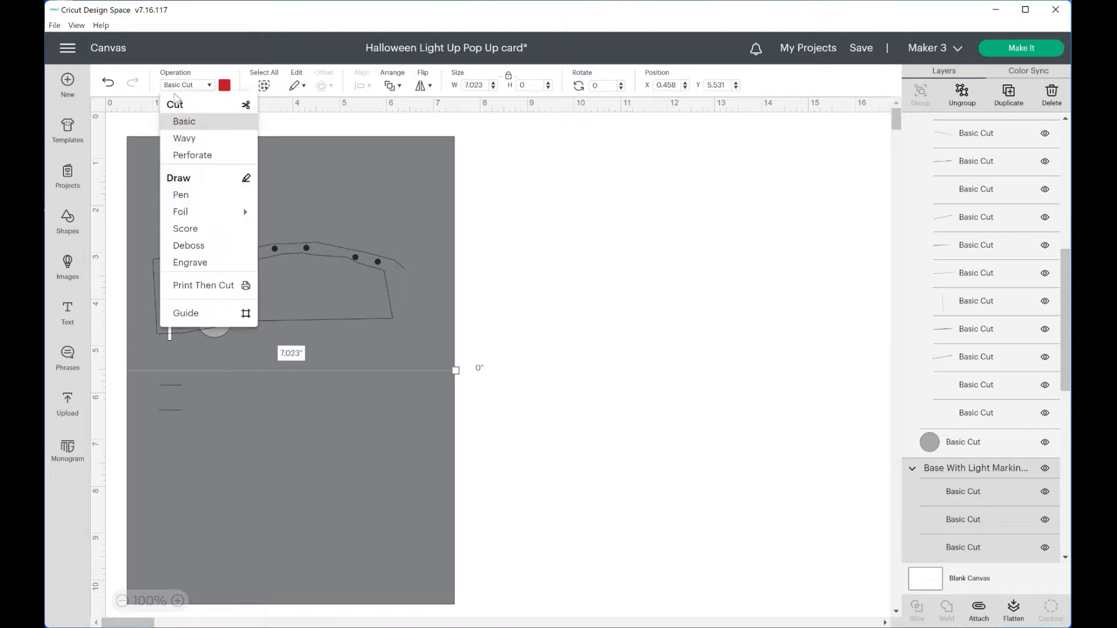
left_click(177, 229)
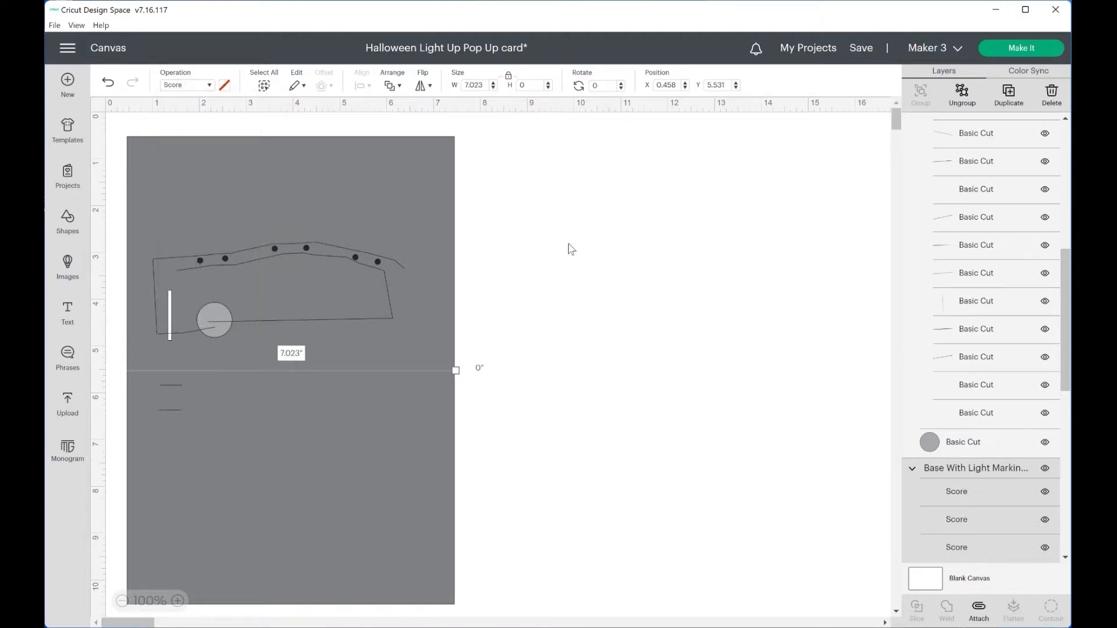
left_click(570, 248)
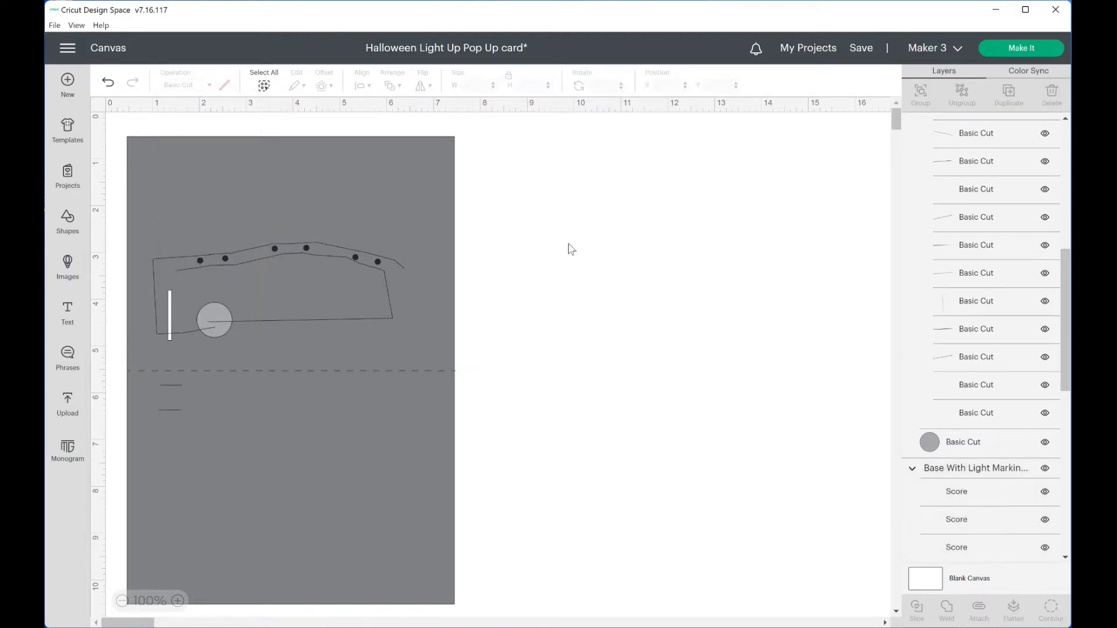
Change the light-circuit marking lines and circle on the grey base to the Pen operation in Pink Crystal
left_click(267, 324)
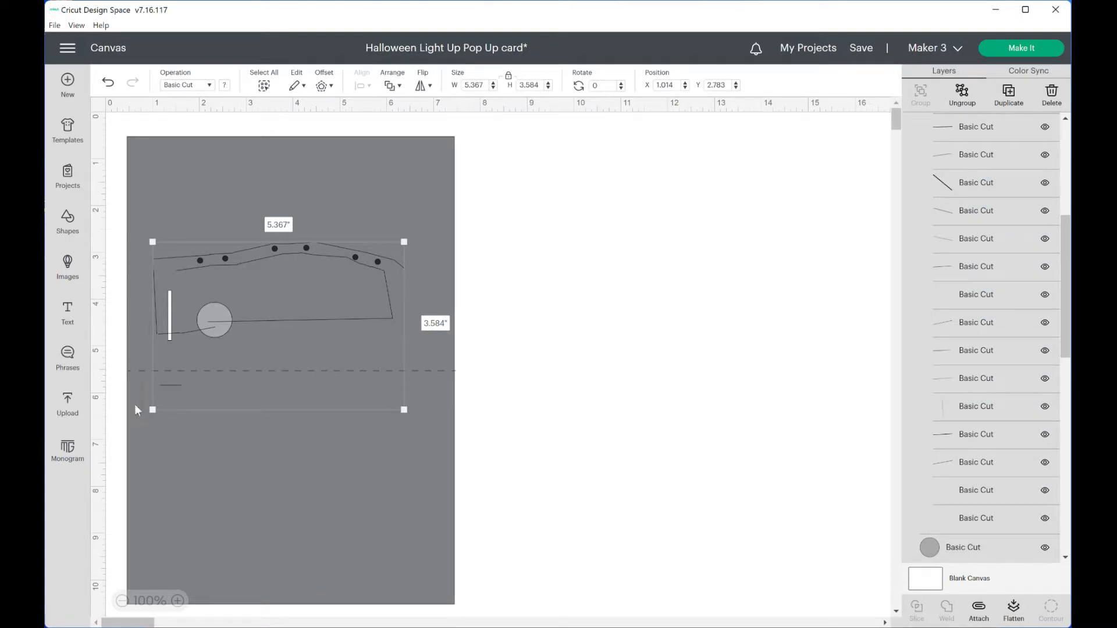
left_click(209, 87)
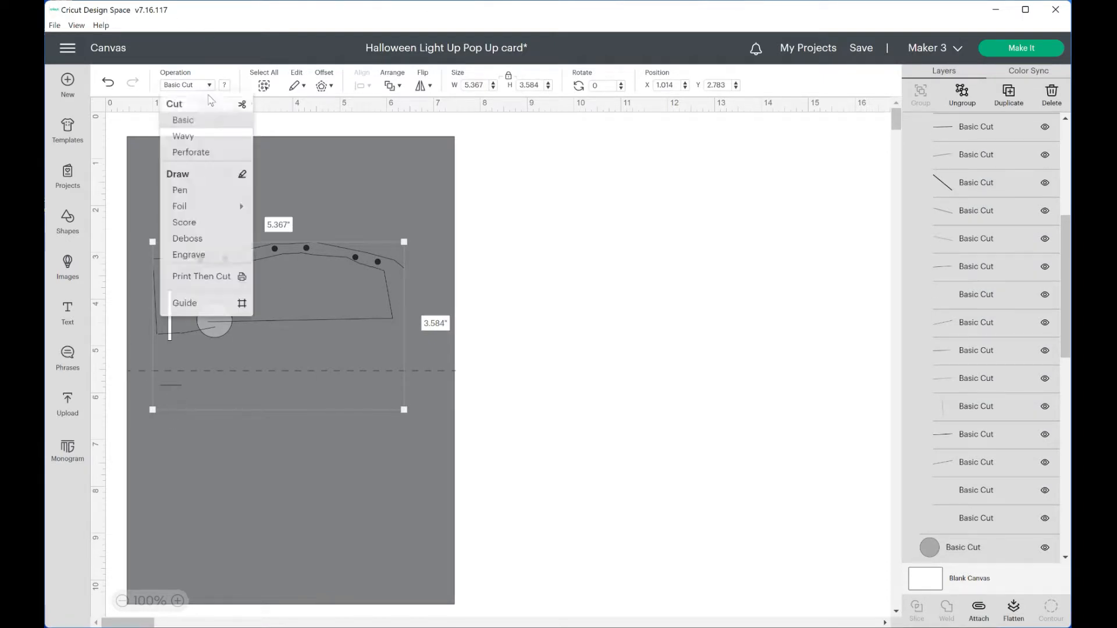
left_click(182, 196)
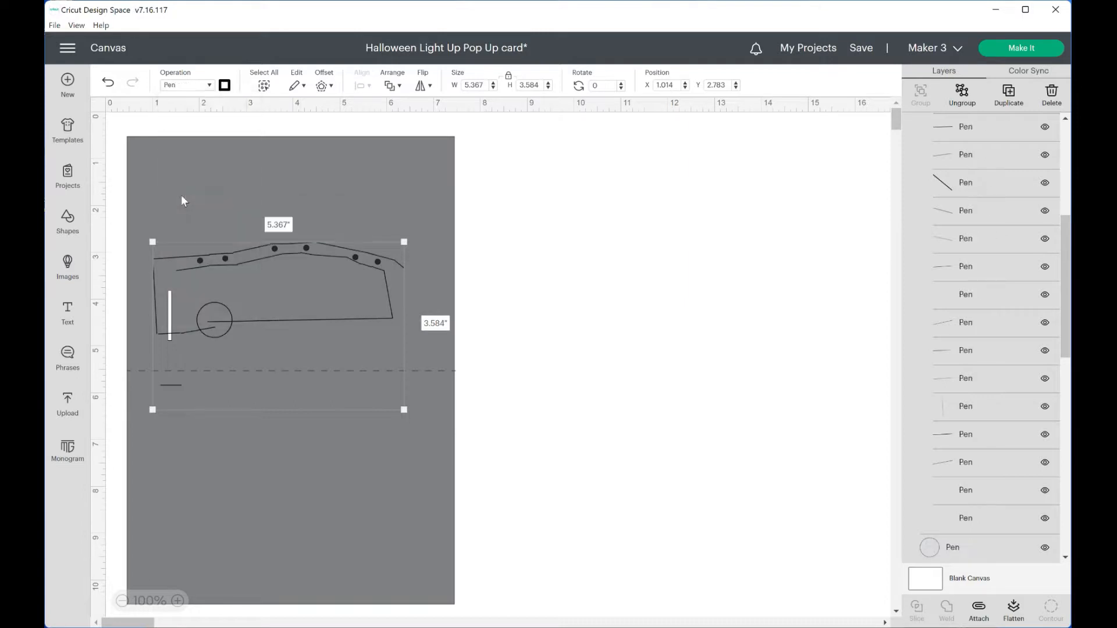
left_click(225, 86)
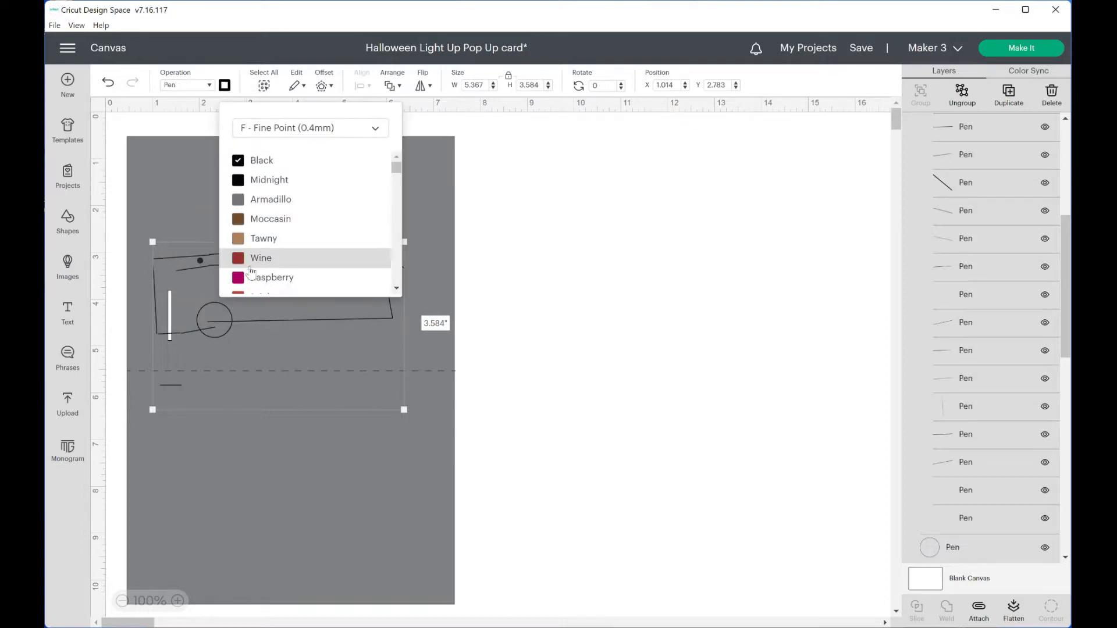
scroll(251, 276, "down", 3)
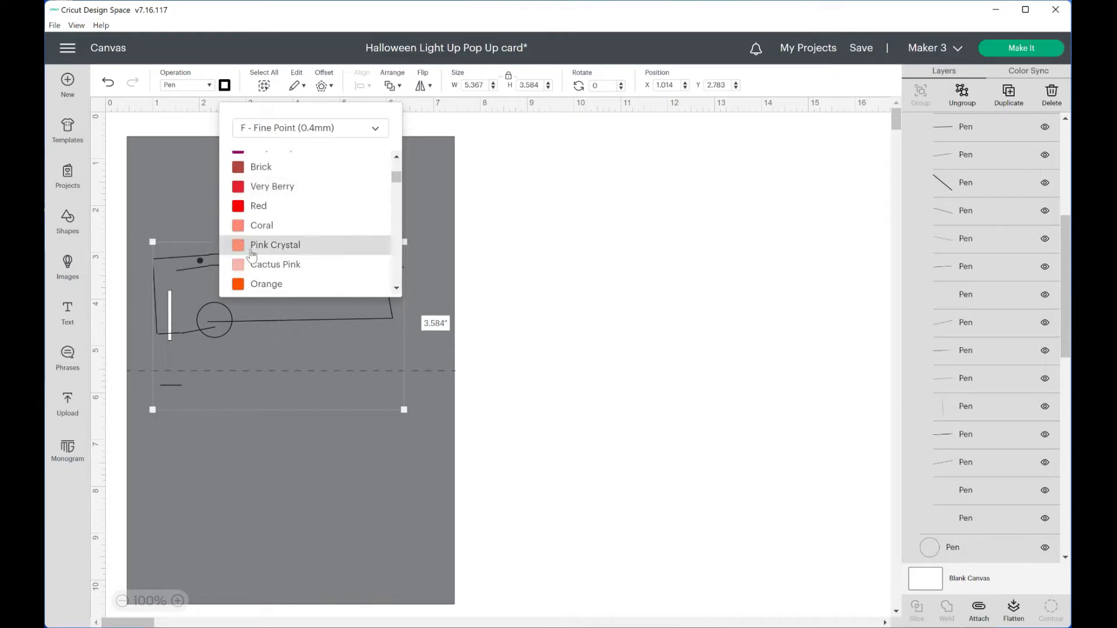
left_click(251, 247)
left_click(547, 279)
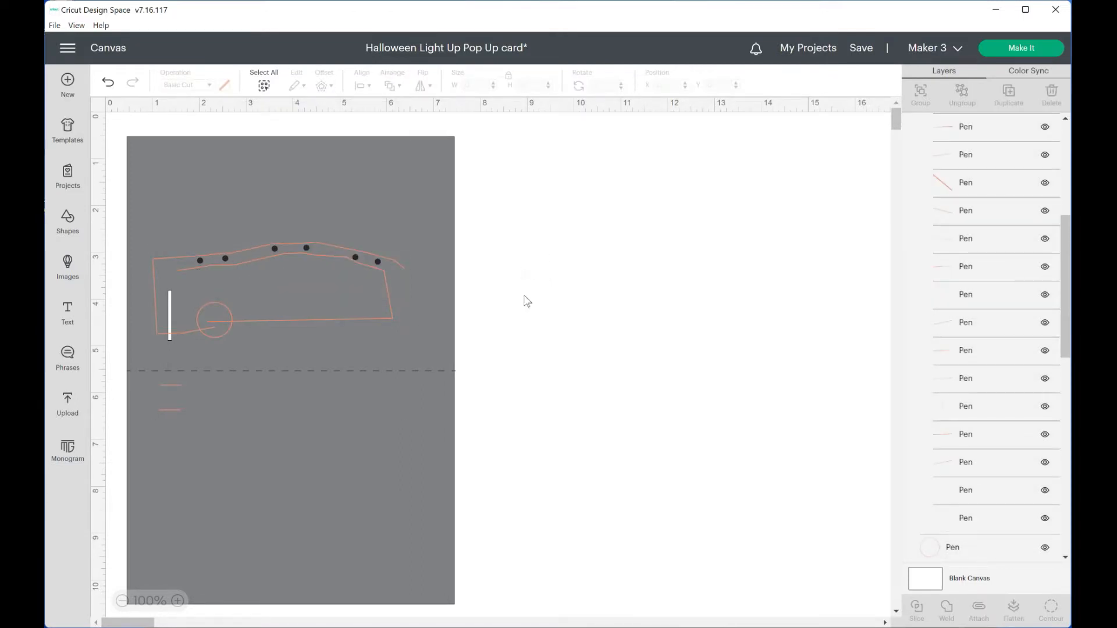
Attach all the grey base's cut, score and pen layers together
left_click_drag(534, 435, 90, 169)
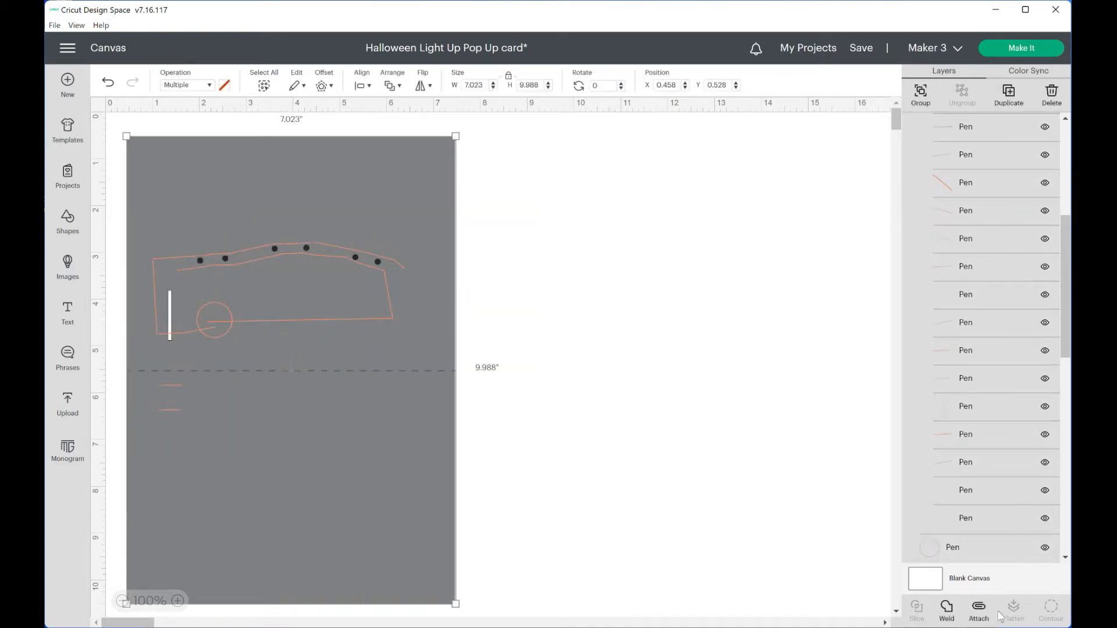
left_click(972, 609)
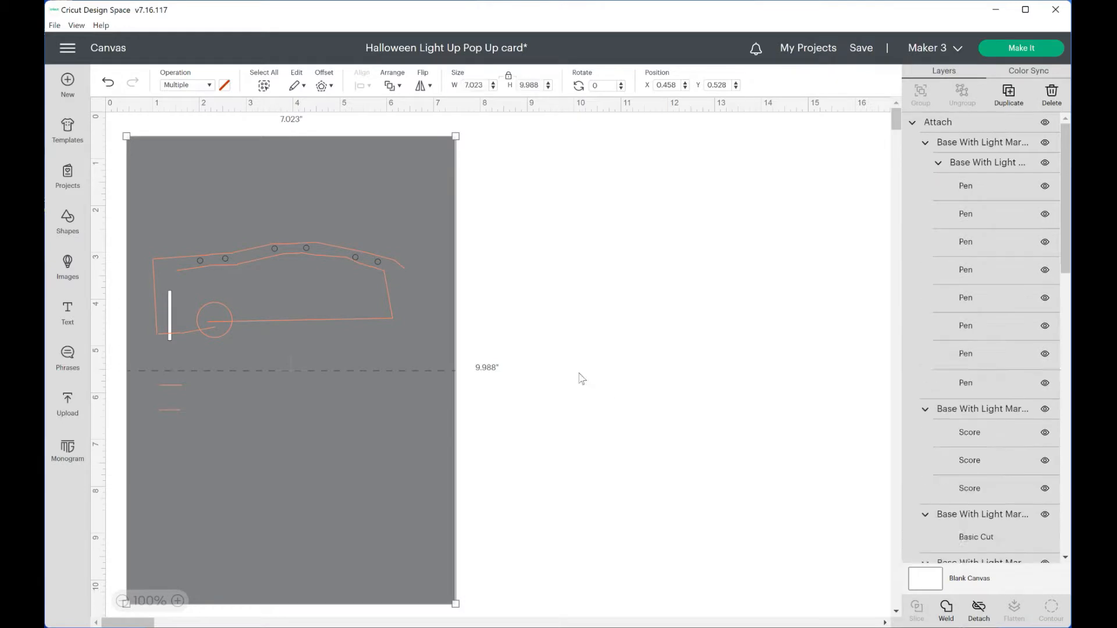
left_click(575, 366)
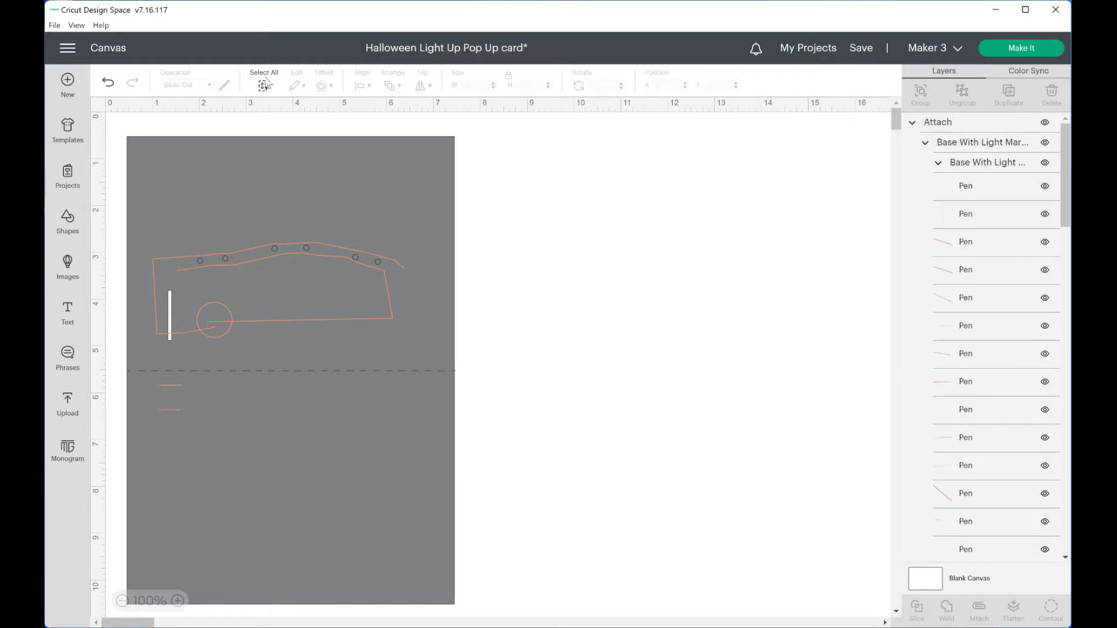
Add the uploaded orange insert to the canvas and place it to the right of the grey base
left_click(67, 402)
left_click(1028, 611)
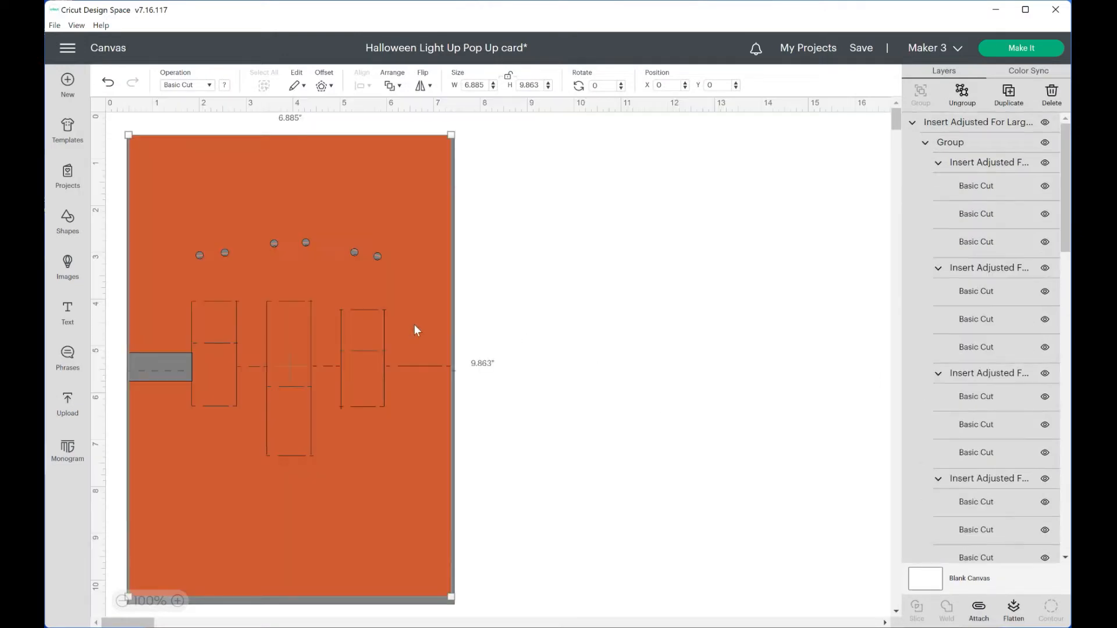
left_click_drag(415, 325, 844, 338)
left_click(854, 314)
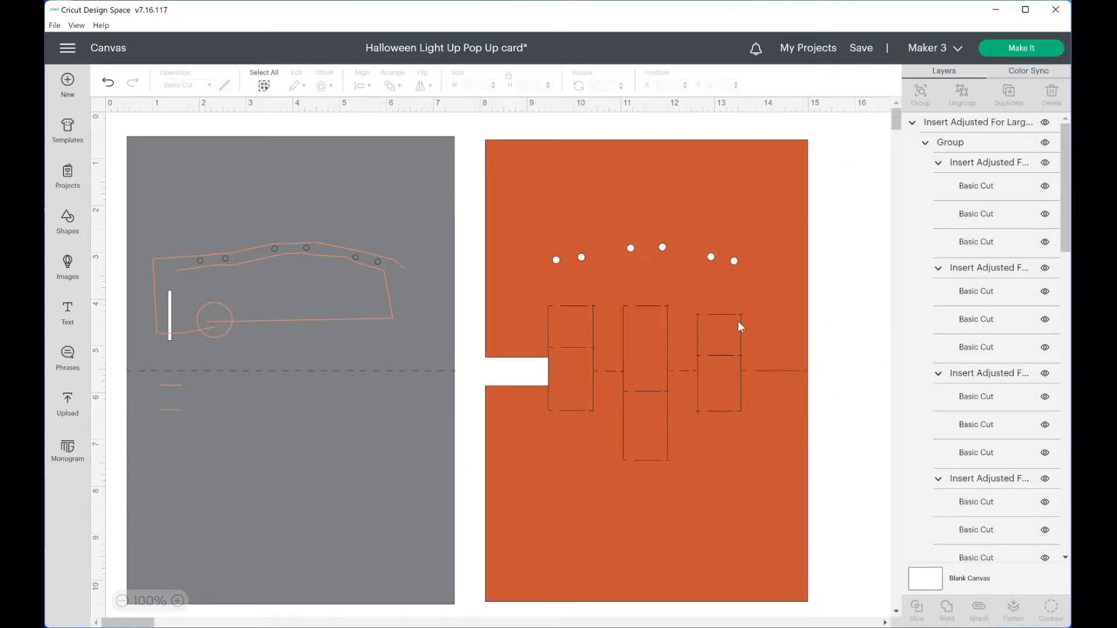
Ungroup the orange insert so its fold and pop-up lines can be edited separately
left_click(795, 162)
left_click(960, 98)
left_click(861, 275)
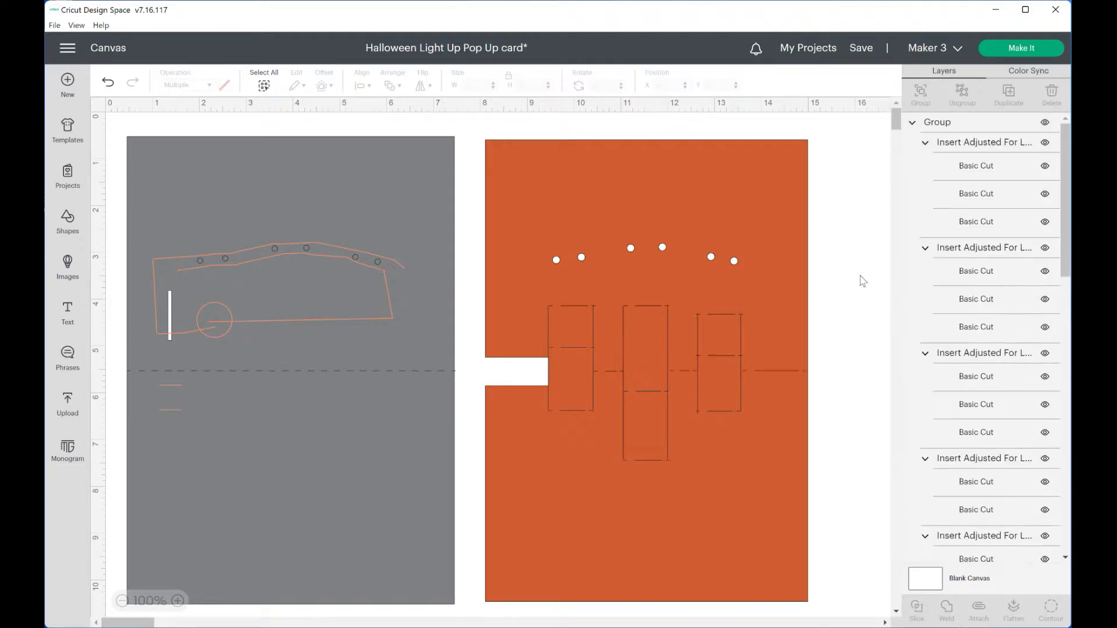
Change the fold line group of the orange insert to a Score operation
left_click(721, 315)
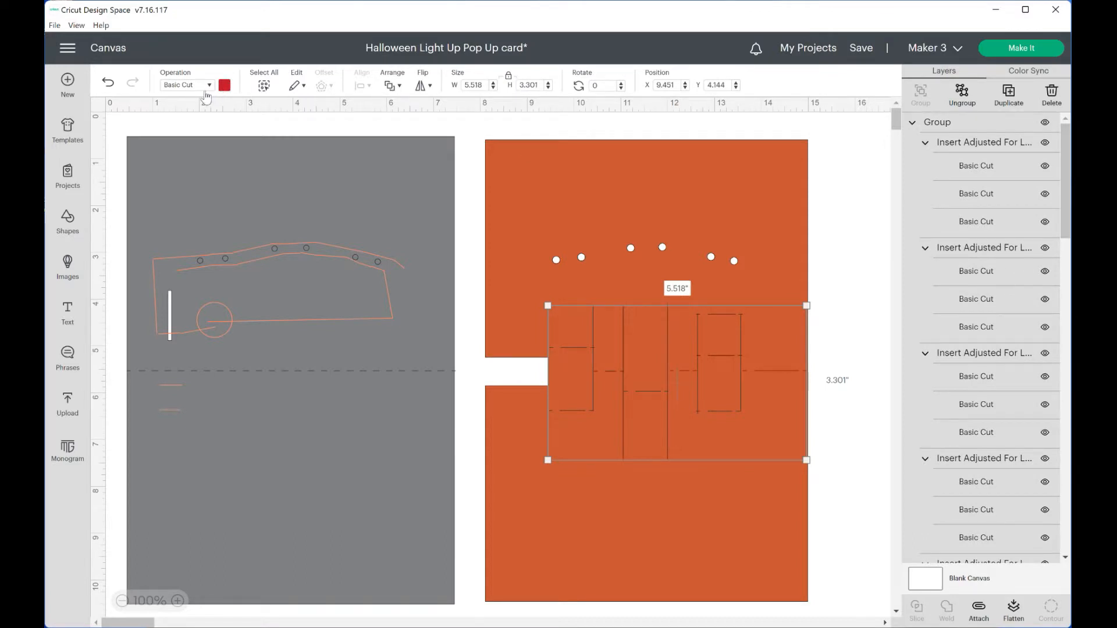
left_click(185, 87)
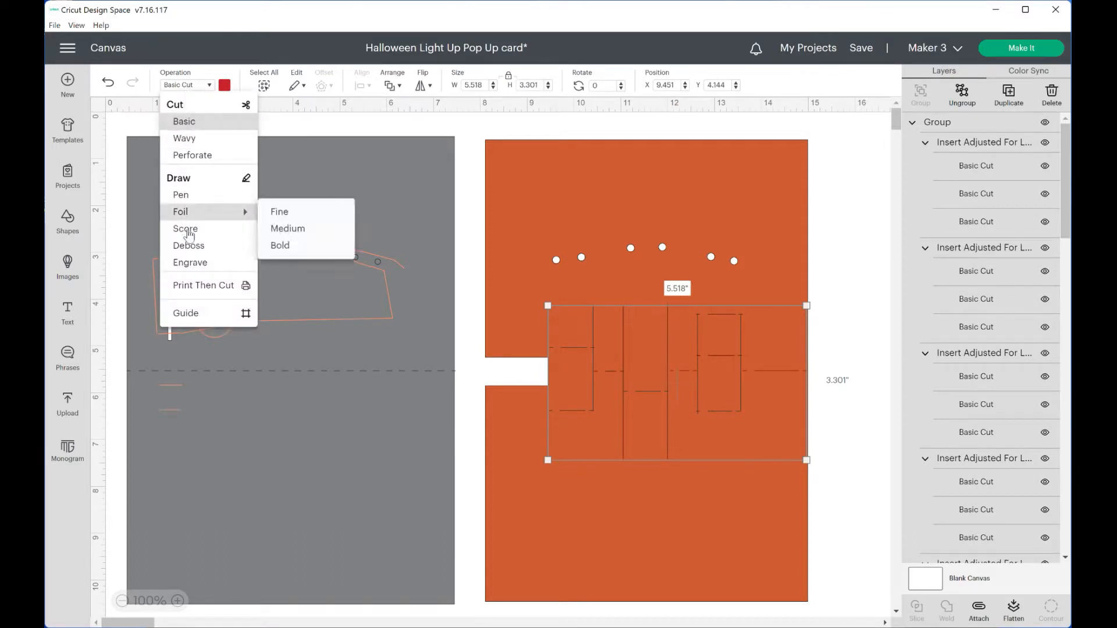
left_click(187, 230)
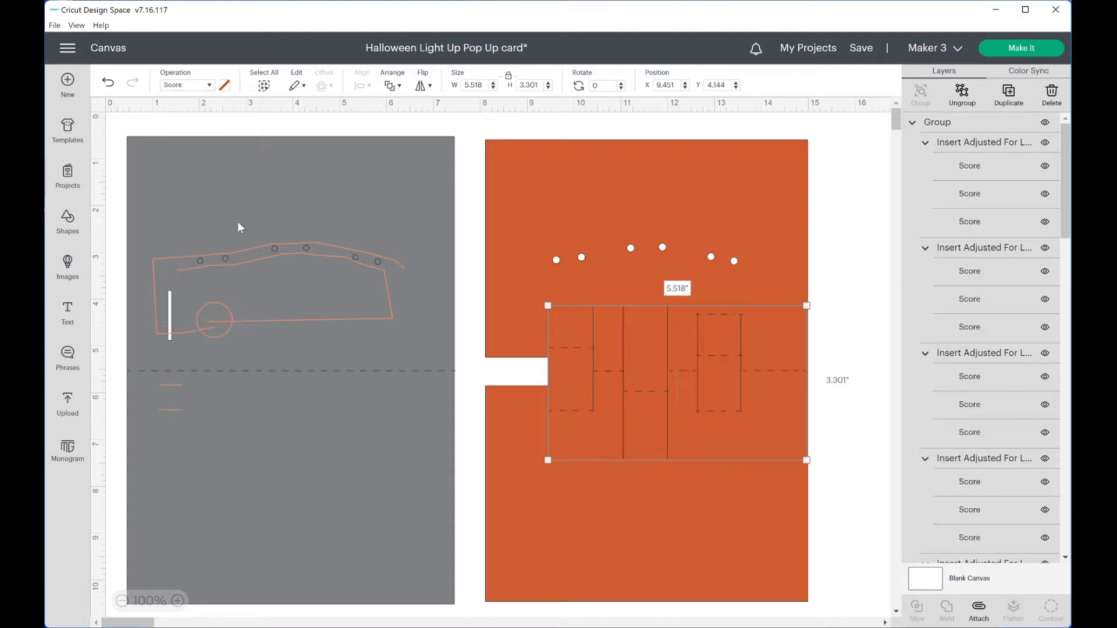
Attach all the orange insert's cut and score layers together
left_click(845, 251)
left_click_drag(855, 374, 559, 156)
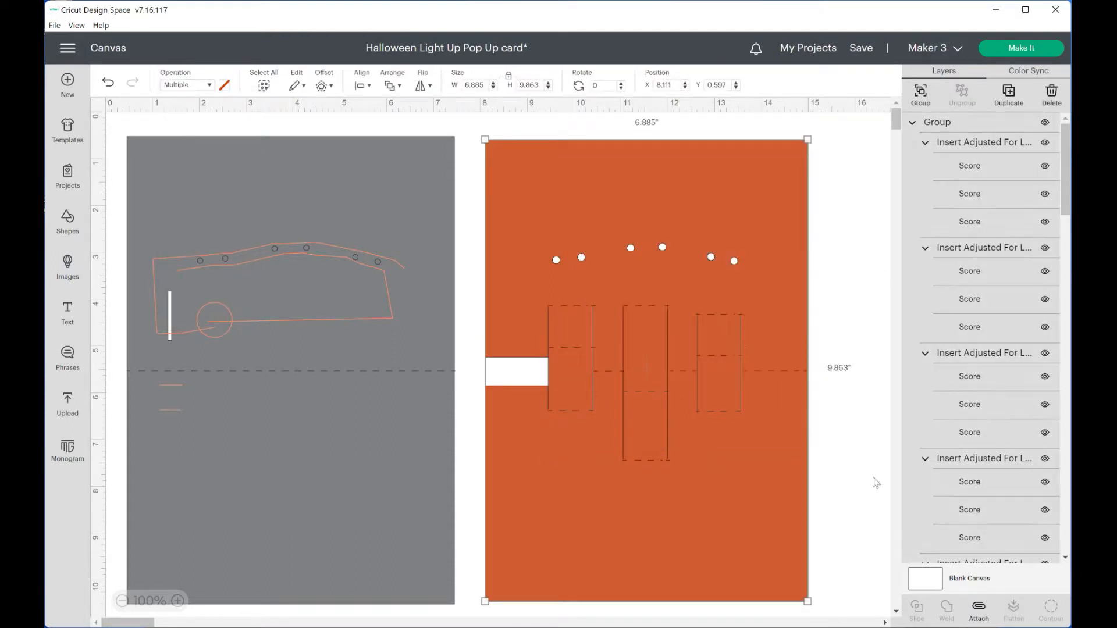
left_click(983, 609)
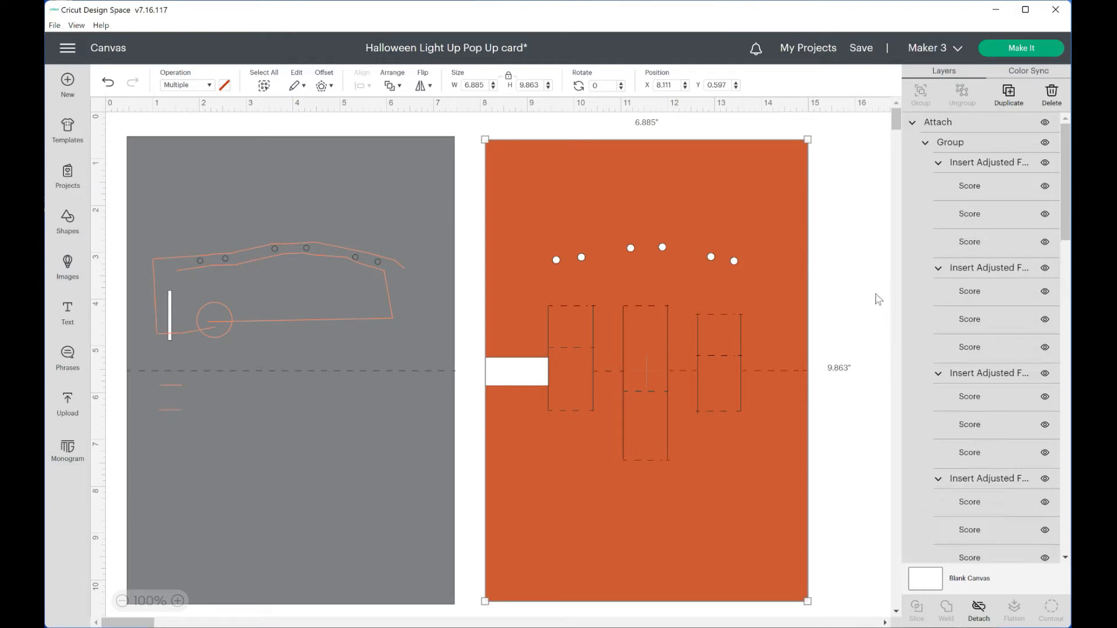
left_click(859, 291)
Add the three uploaded pumpkins, the Happy Halloween sentiment and the Halloween background scene to the canvas
scroll(839, 316, "down", 2)
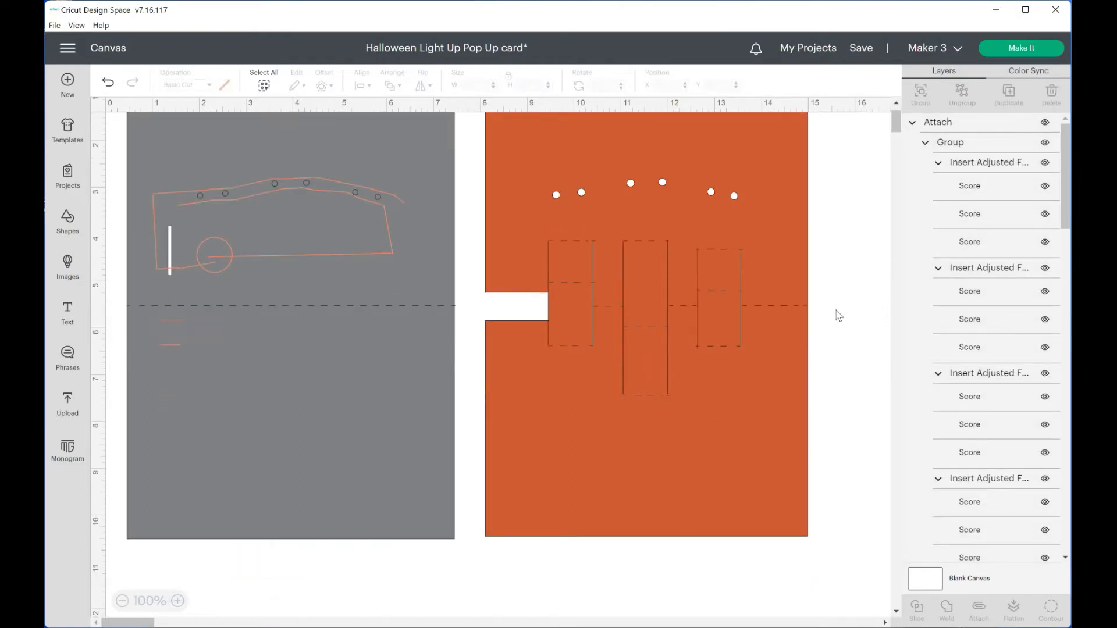
scroll(841, 332, "down", 4)
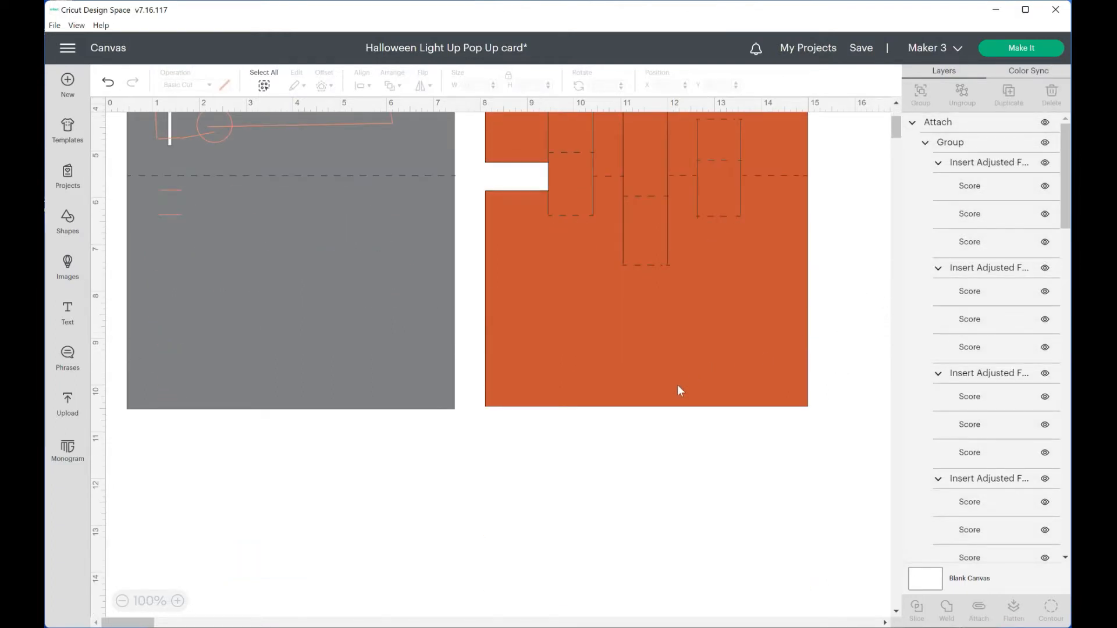
scroll(692, 381, "down", 4)
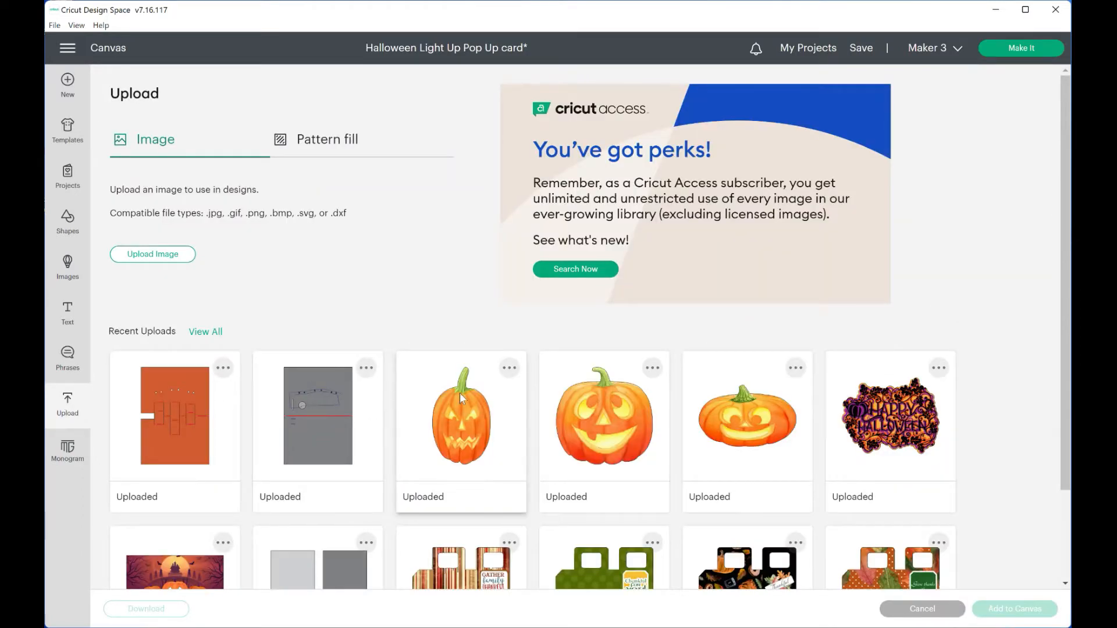
left_click(463, 395)
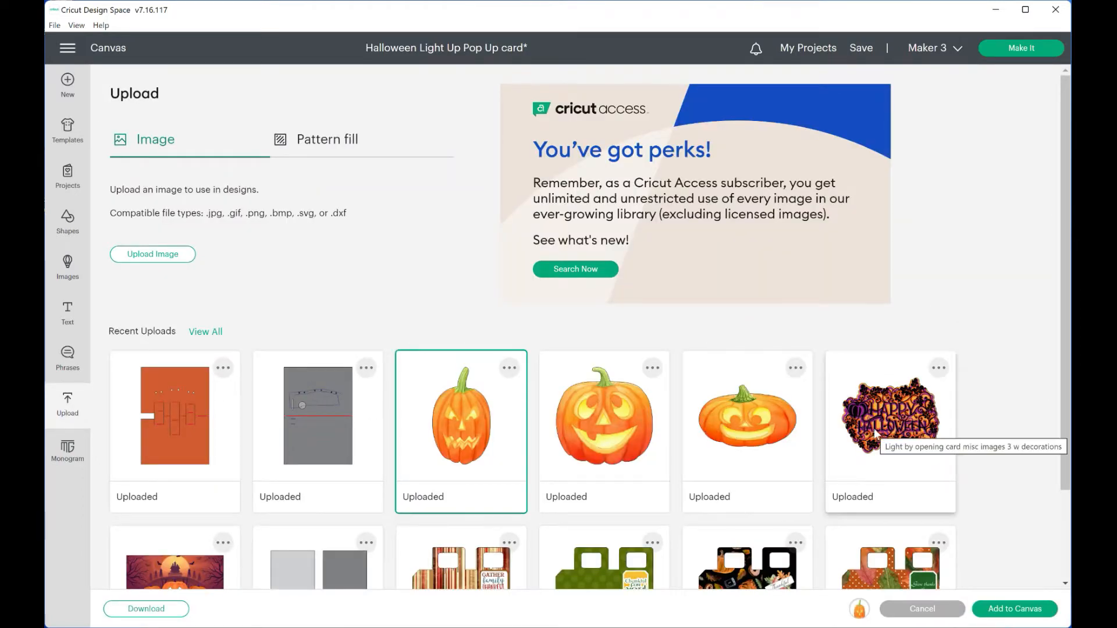
scroll(874, 433, "down", 3)
left_click(663, 317)
left_click(693, 317)
left_click(885, 337)
left_click(164, 450)
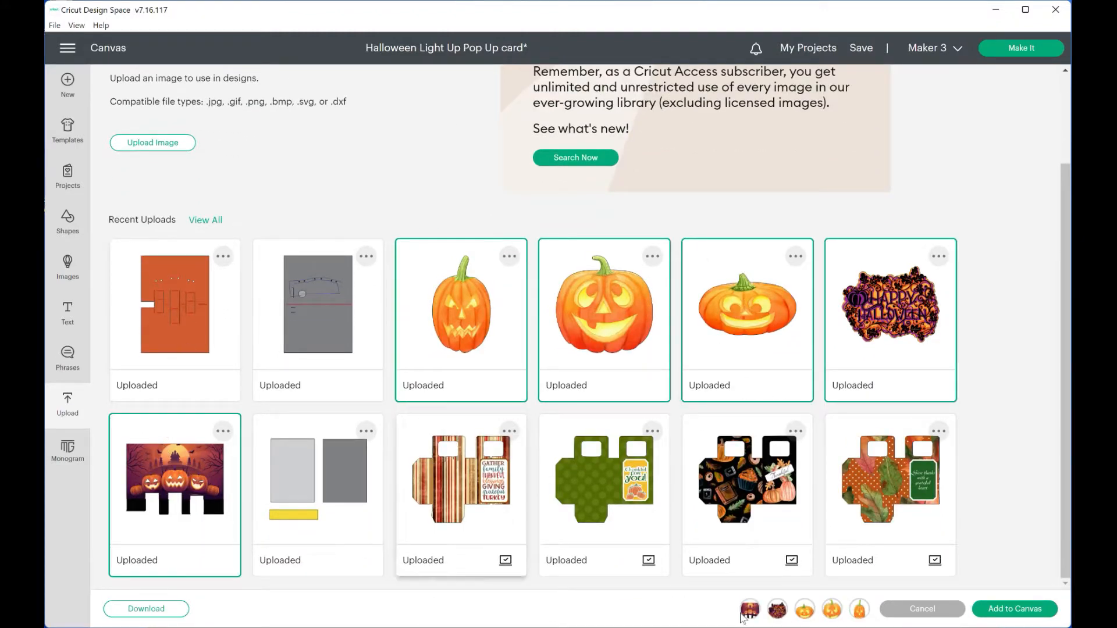
left_click(1016, 611)
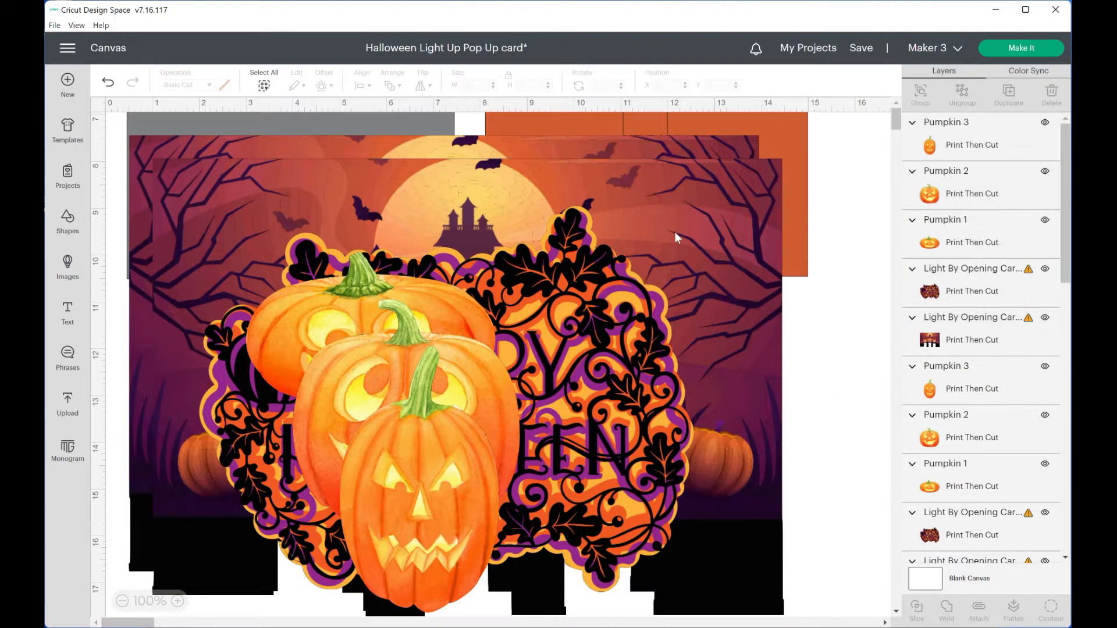
Delete the duplicate copies of the Happy Halloween sentiment and the Halloween background scene
left_click(578, 211)
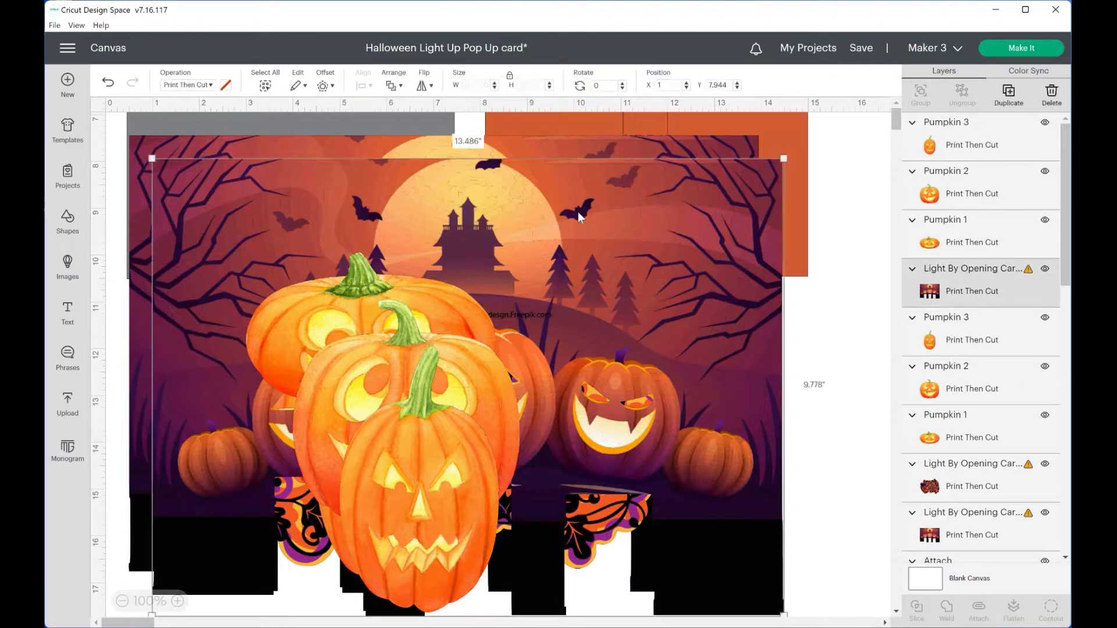
key("Delete")
left_click(577, 215)
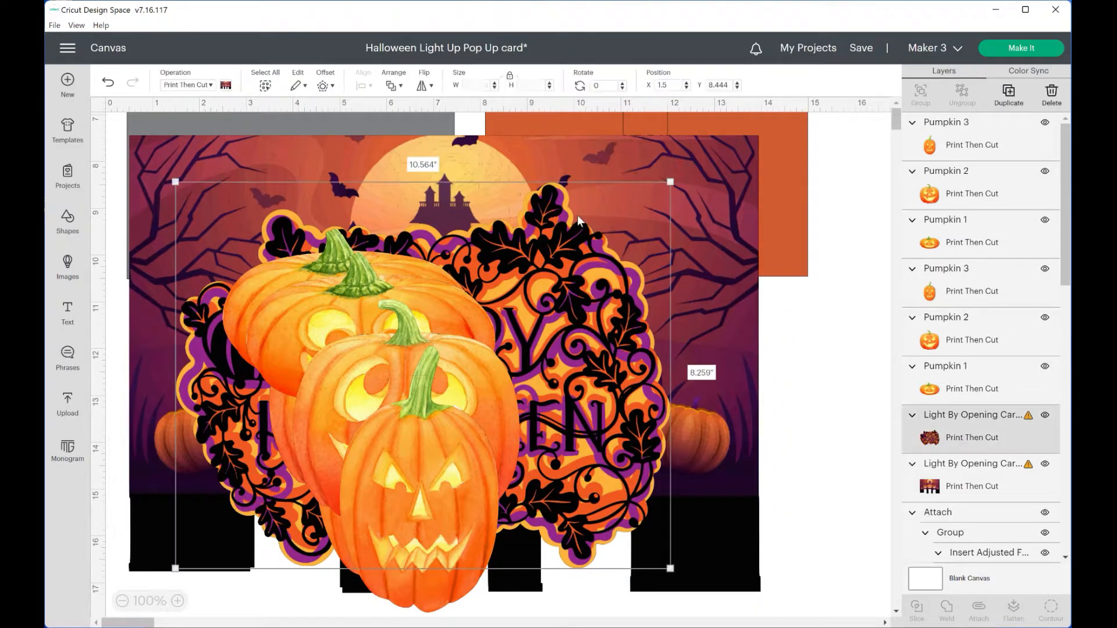
left_click(798, 407)
Shrink the tall pumpkin and move it to the blank area beside the background scene
left_click_drag(430, 456, 801, 411)
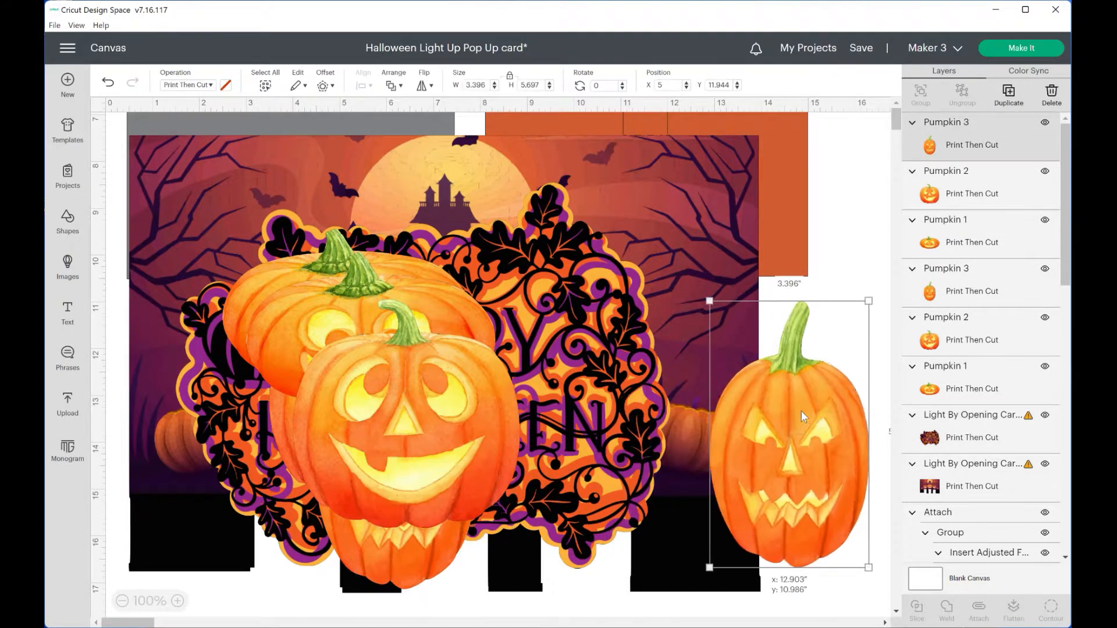
left_click_drag(869, 300, 773, 461)
left_click_drag(744, 514, 811, 328)
Shrink the round pumpkin to about 2.05 by 2.07 inches and place it below the tall pumpkin
left_click(460, 406)
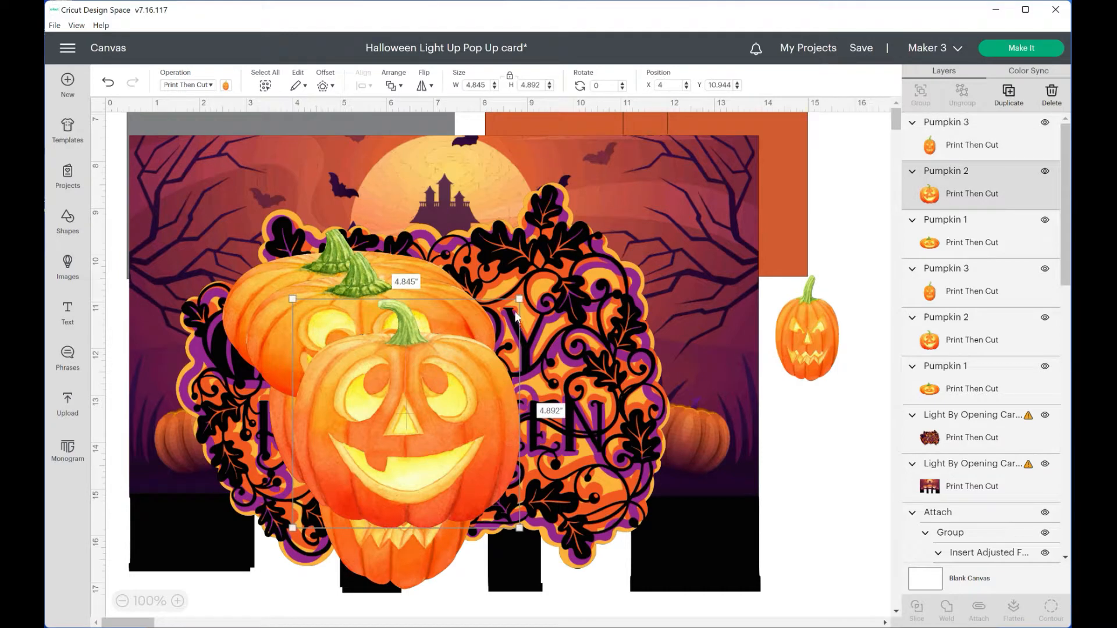
left_click_drag(519, 299, 389, 432)
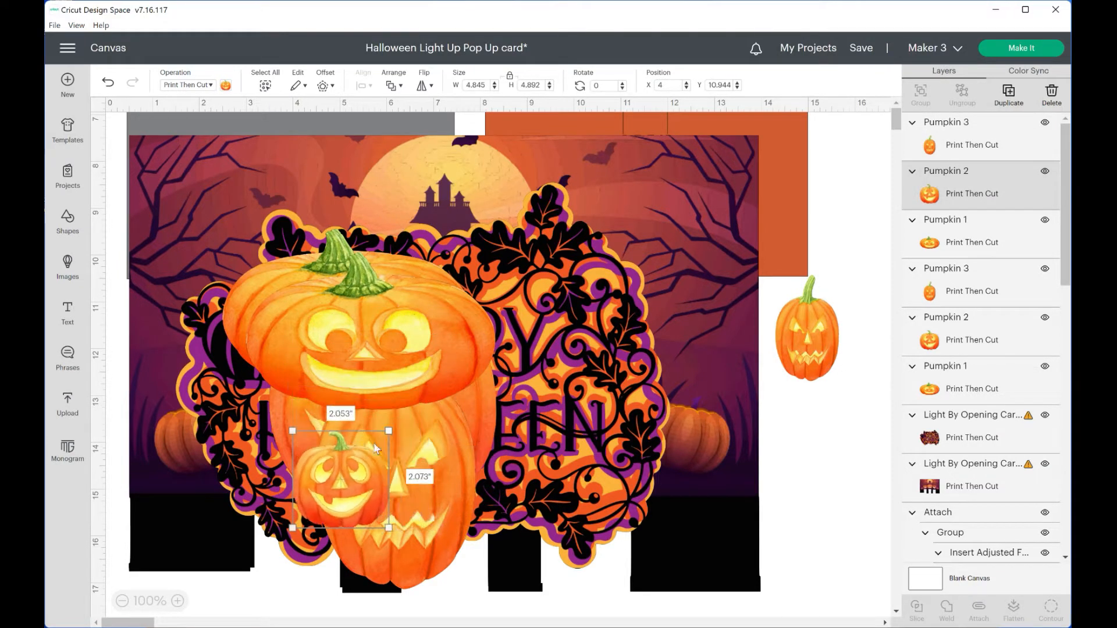
left_click_drag(395, 472, 880, 434)
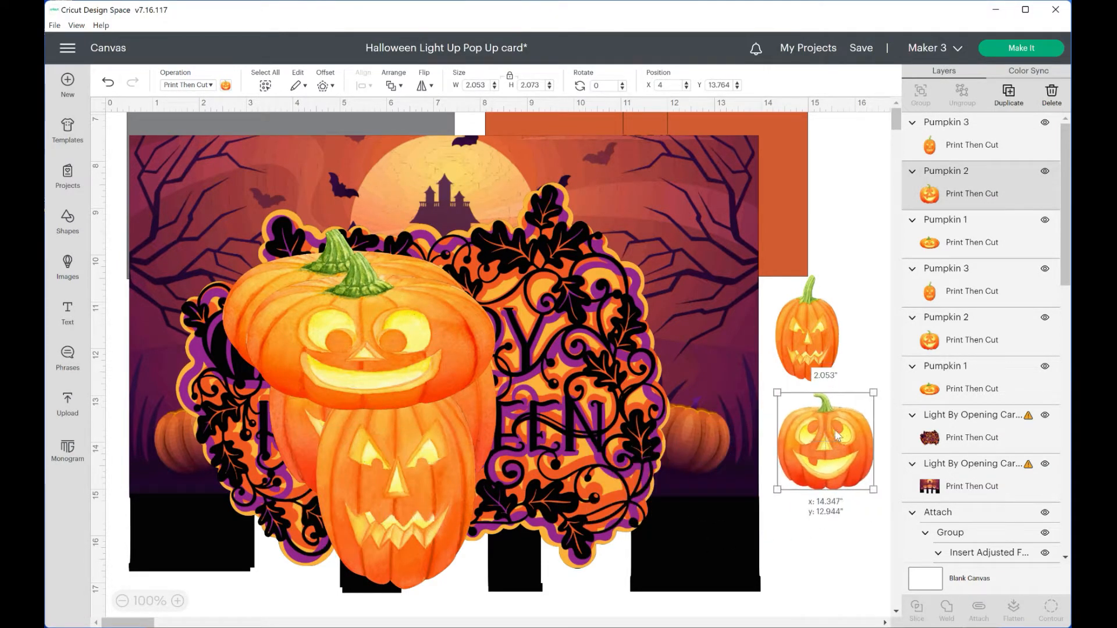
Shrink the wide pumpkin to about 2.37 by 1.5 inches and place it below the round pumpkin
left_click(410, 336)
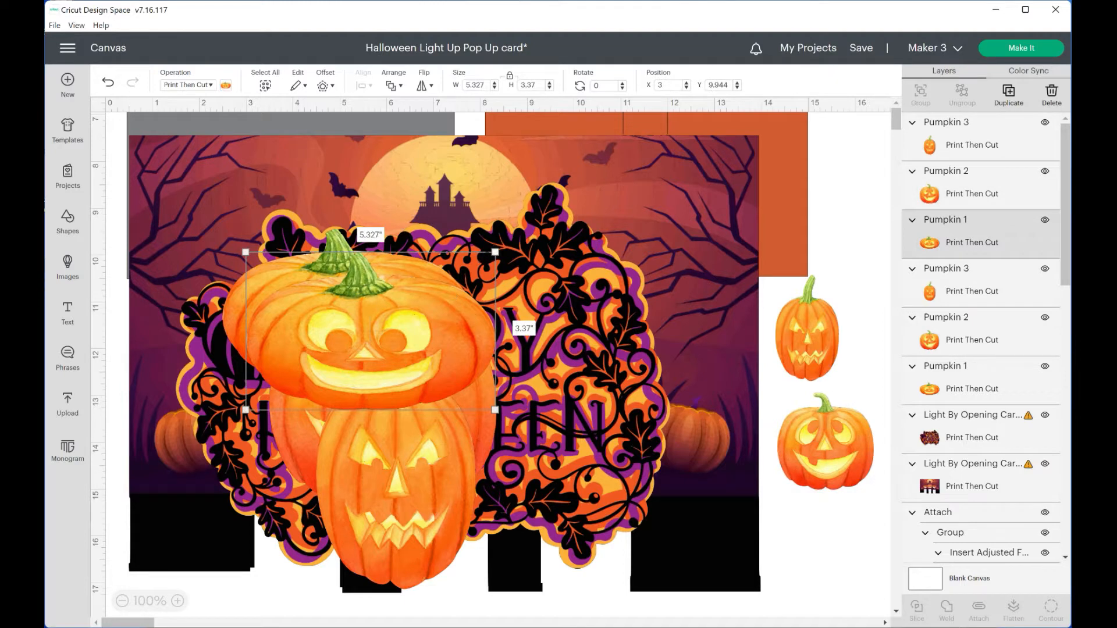
left_click_drag(495, 252, 357, 340)
left_click_drag(302, 375, 873, 570)
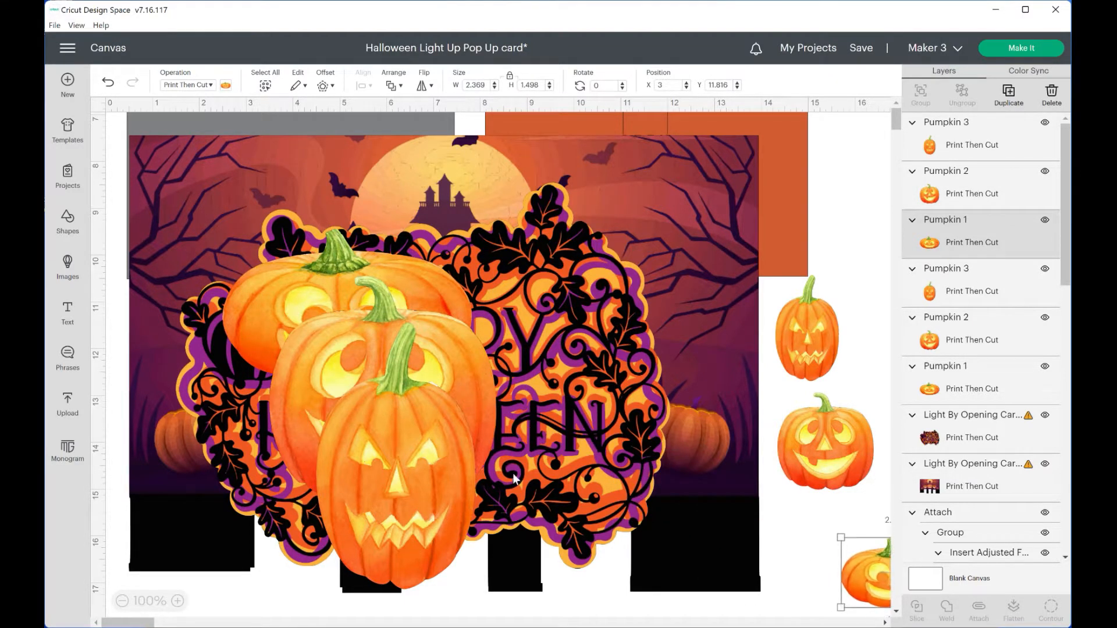
Delete the duplicate tall, round and wide pumpkins stacked on the Happy Halloween sentiment
left_click(399, 457)
key("Delete")
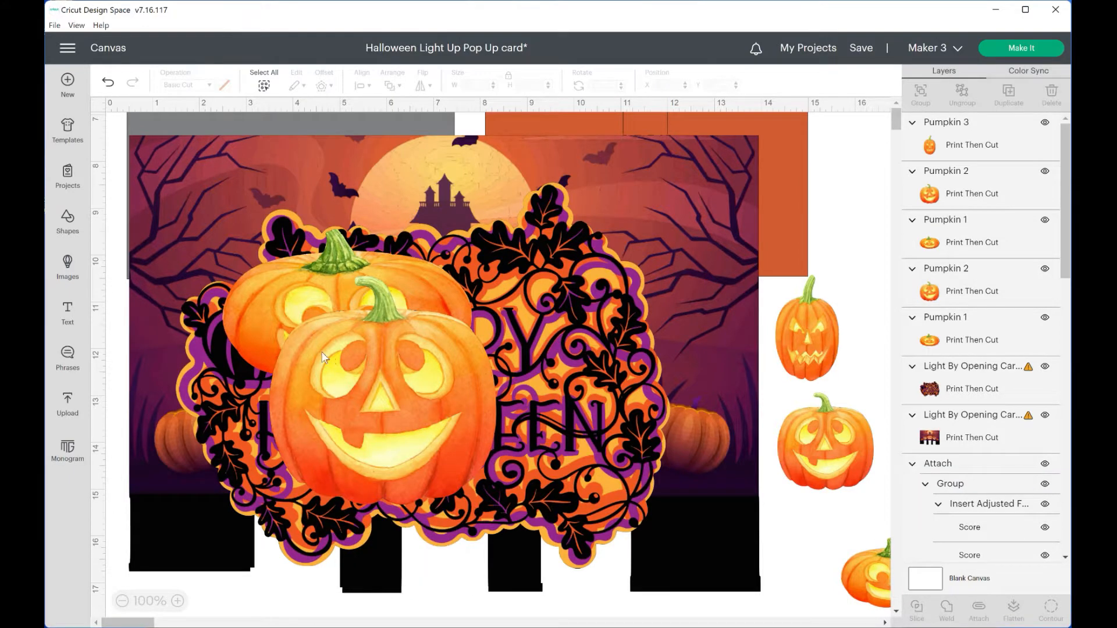
left_click(321, 349)
key("Delete")
left_click(298, 295)
key("Delete")
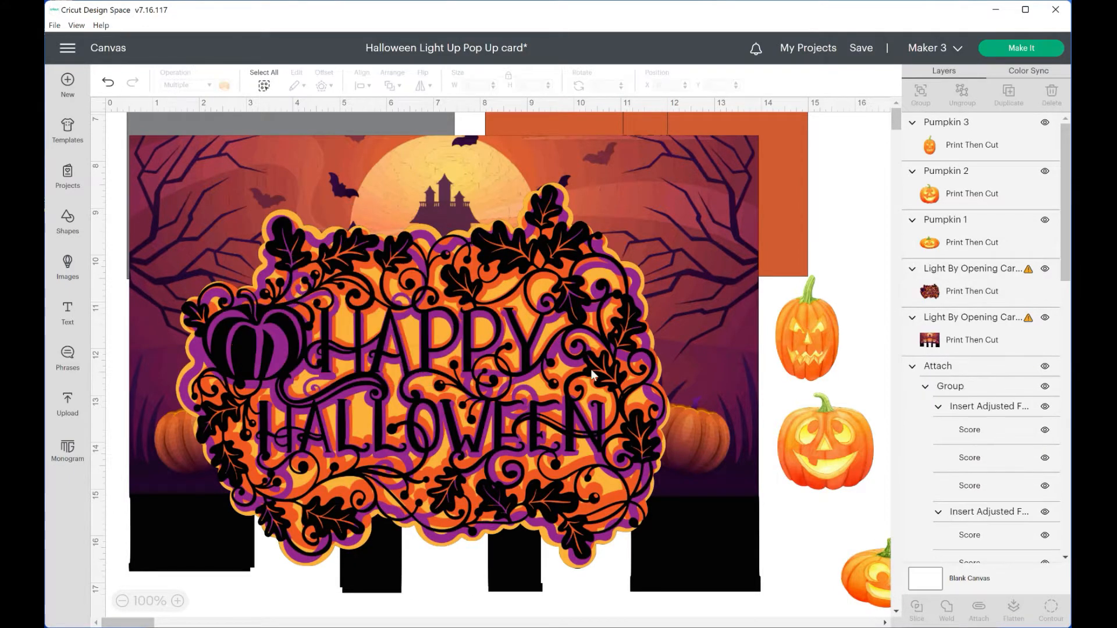
Shrink the Happy Halloween sentiment to about 5.18 by 4.05 inches and move it clear of the background scene
left_click(593, 374)
left_click_drag(670, 182, 418, 397)
left_click_drag(317, 463, 821, 523)
Shrink the Halloween background scene to about 10.13 by 7.35 inches and move it up over the orange insert
scroll(818, 513, "up", 4)
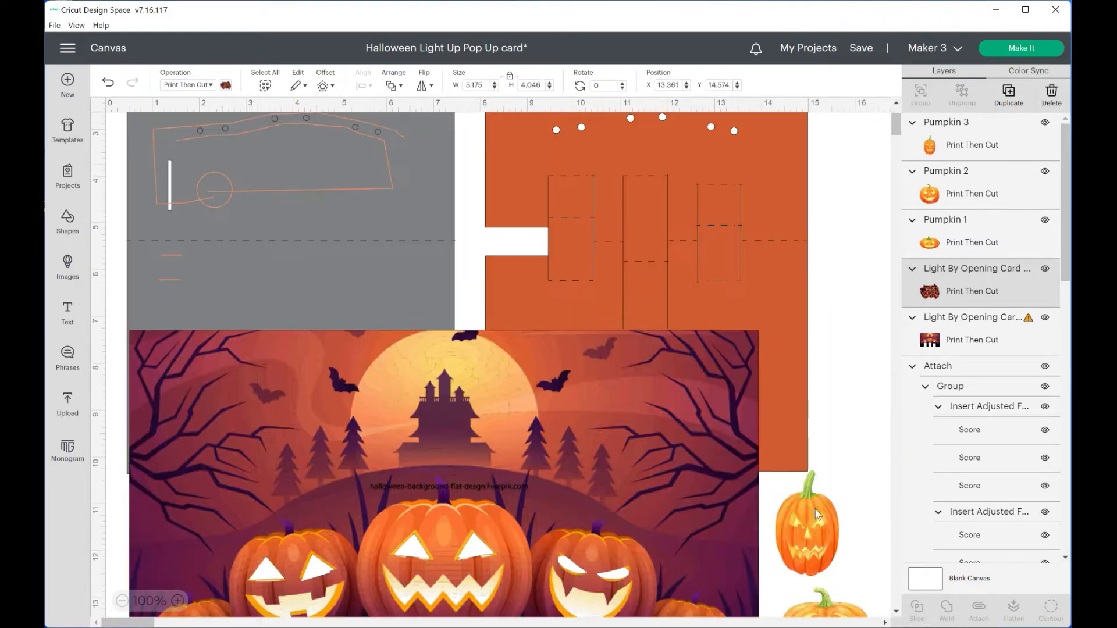
scroll(817, 513, "up", 3)
left_click(716, 493)
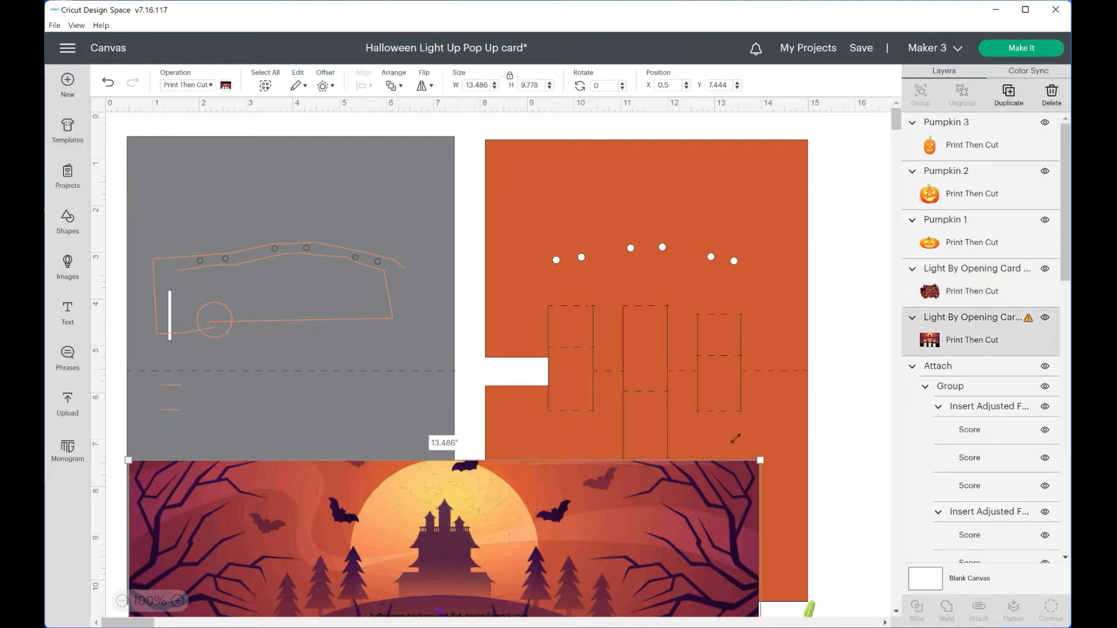
left_click_drag(761, 460, 603, 573)
scroll(498, 561, "down", 4)
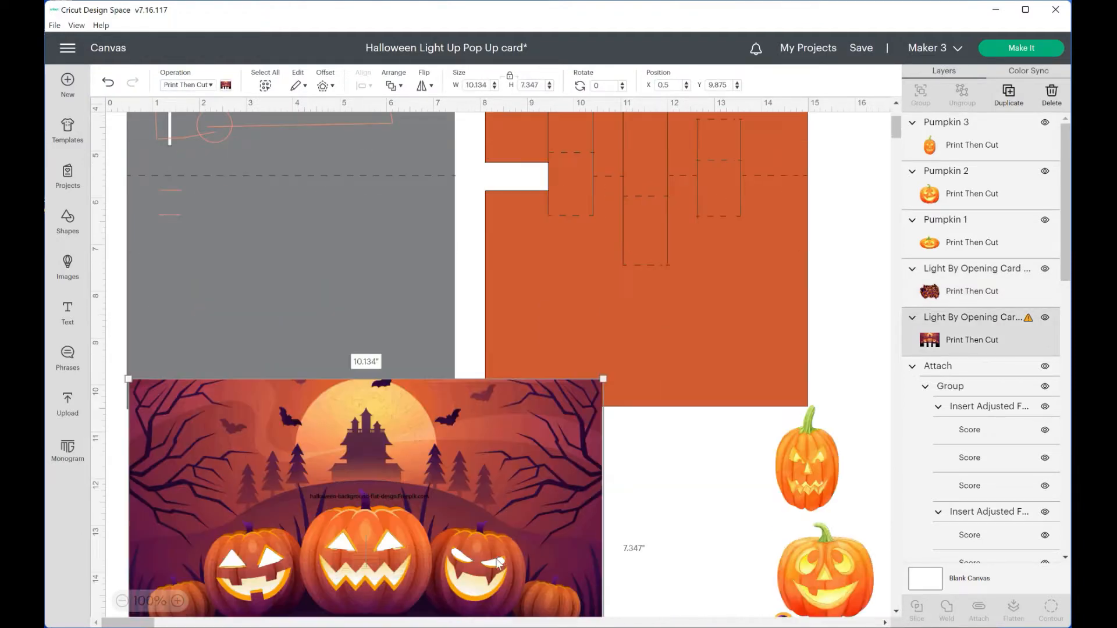
left_click_drag(497, 534, 679, 276)
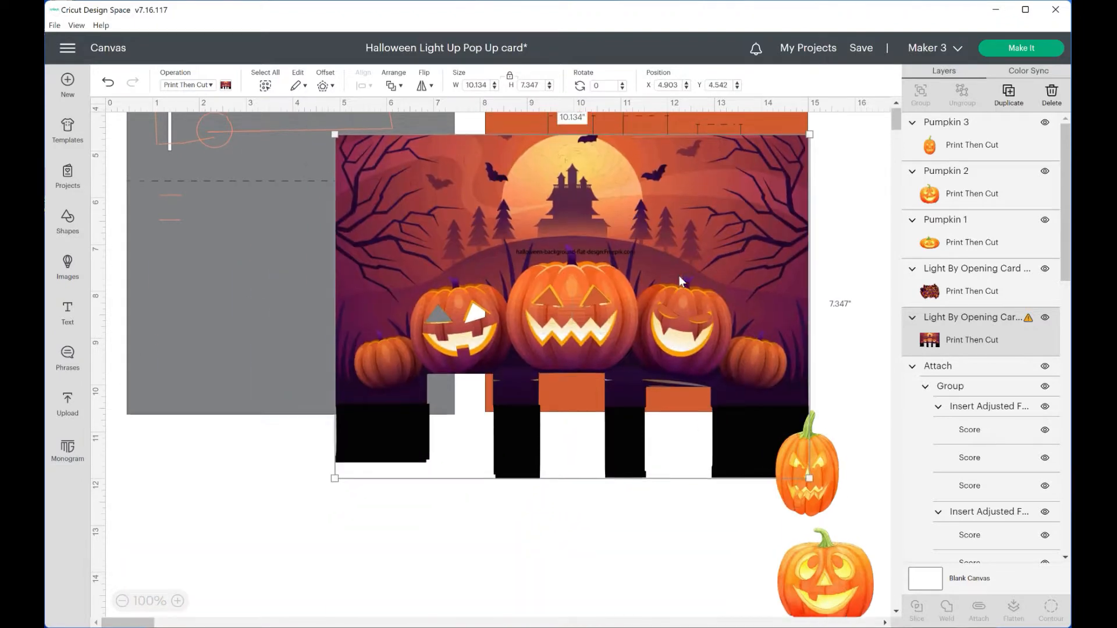
Fit the background scene to the orange insert's upper half at about 6.86 by 4.97 inches, matching its cutouts to the pop-up tabs
scroll(636, 371, "up", 4)
left_click_drag(636, 372, 682, 220)
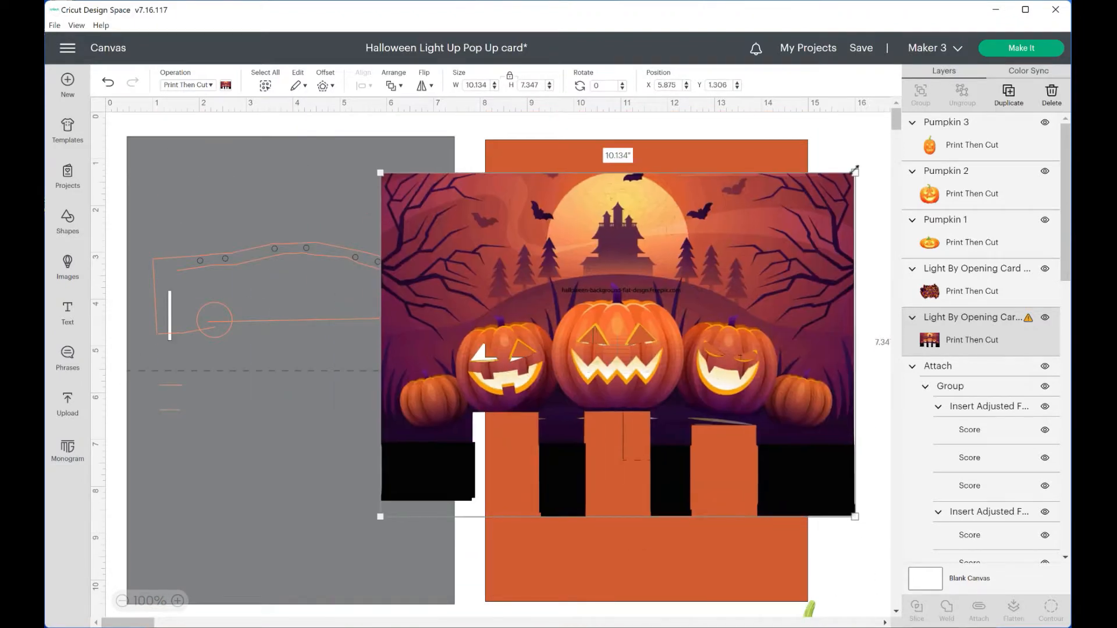
left_click_drag(758, 233, 718, 205)
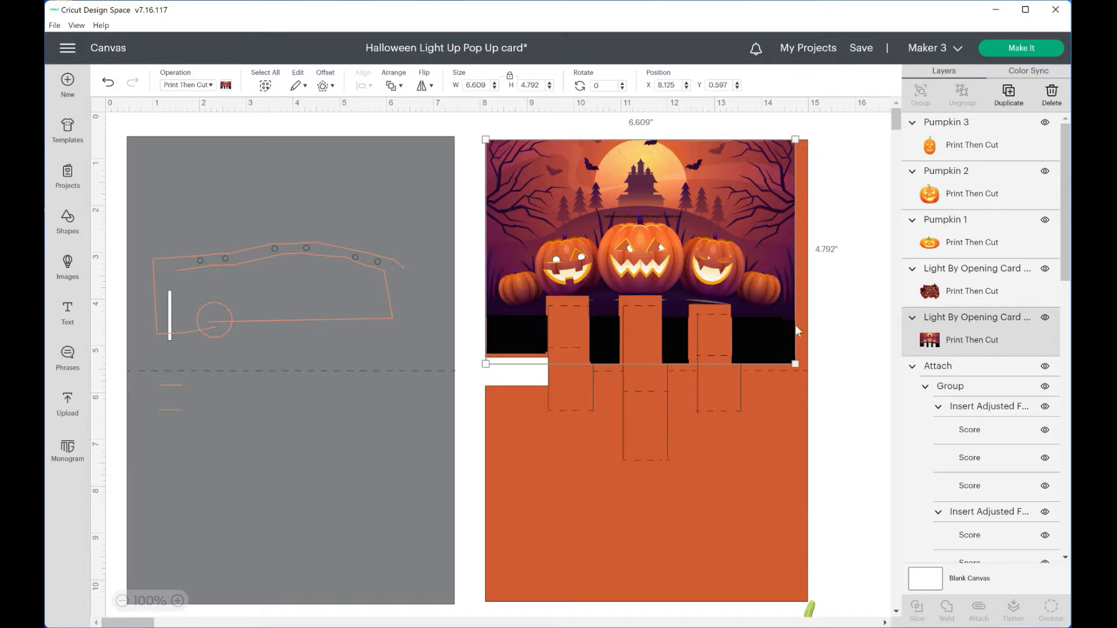
left_click_drag(794, 364, 807, 372)
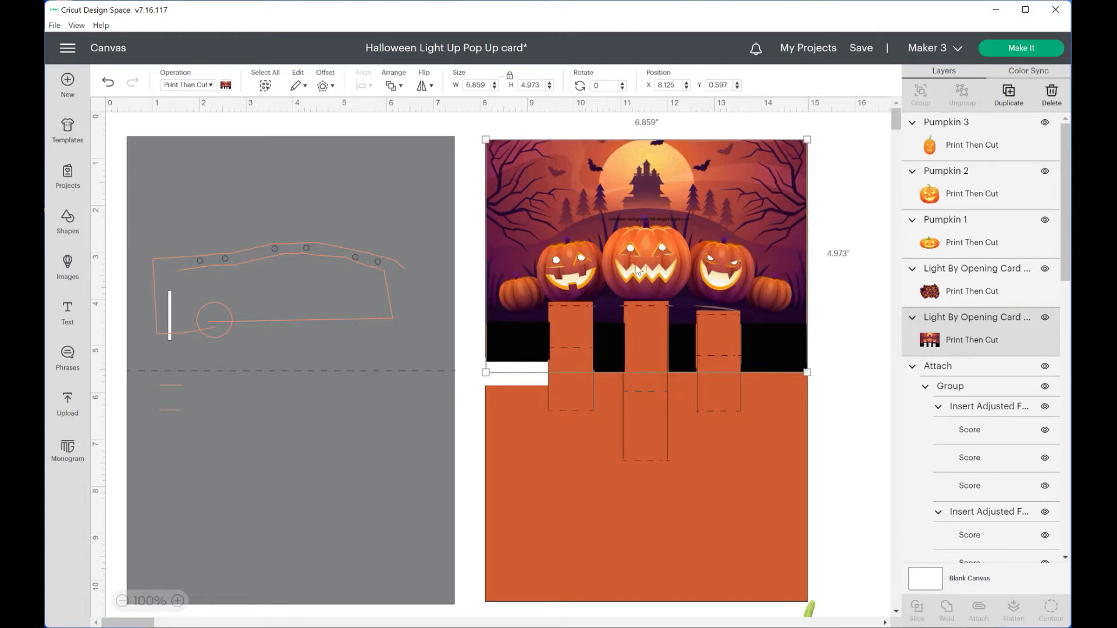
left_click_drag(546, 204, 546, 211)
left_click_drag(728, 254, 729, 252)
left_click_drag(741, 189, 740, 184)
Align the background scene with the top and left edges of the orange insert
left_click(476, 155)
left_click_drag(476, 138, 651, 142)
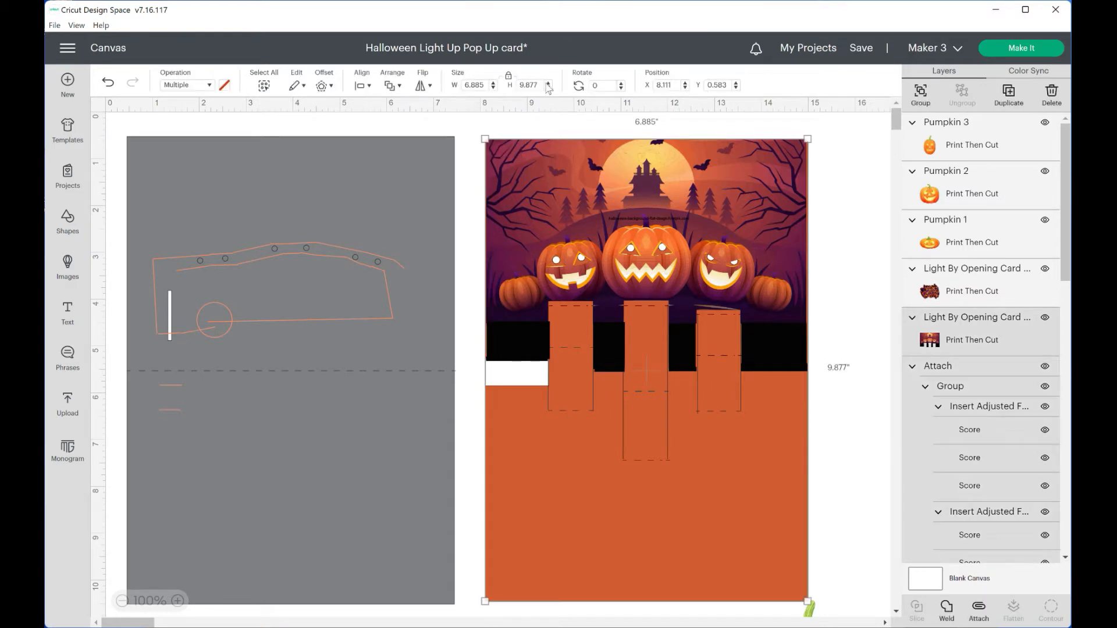
left_click(369, 87)
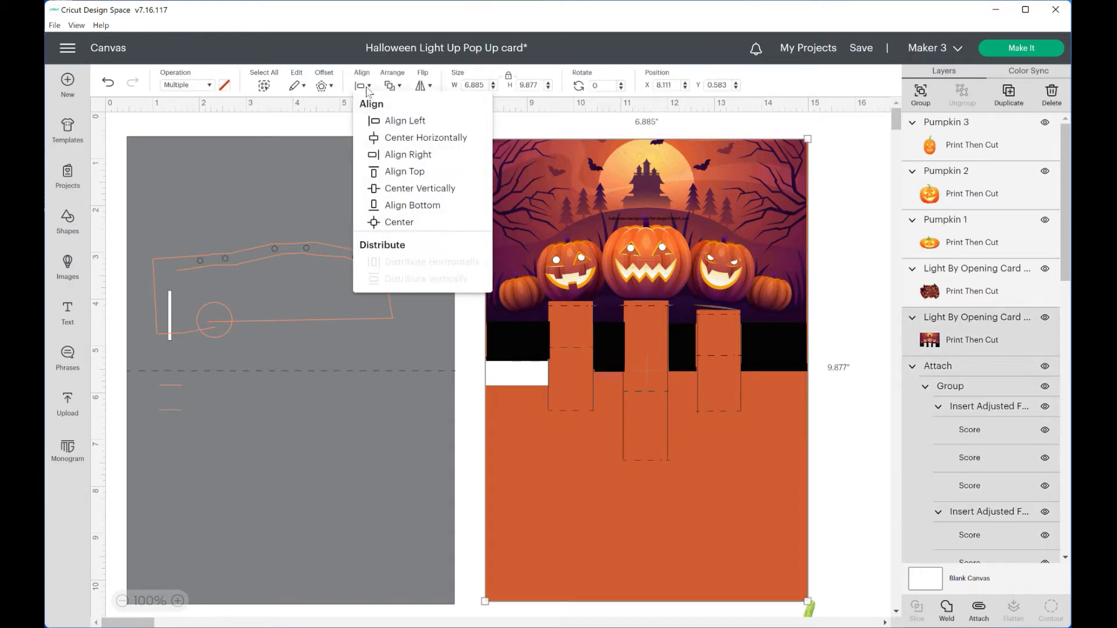
left_click(406, 121)
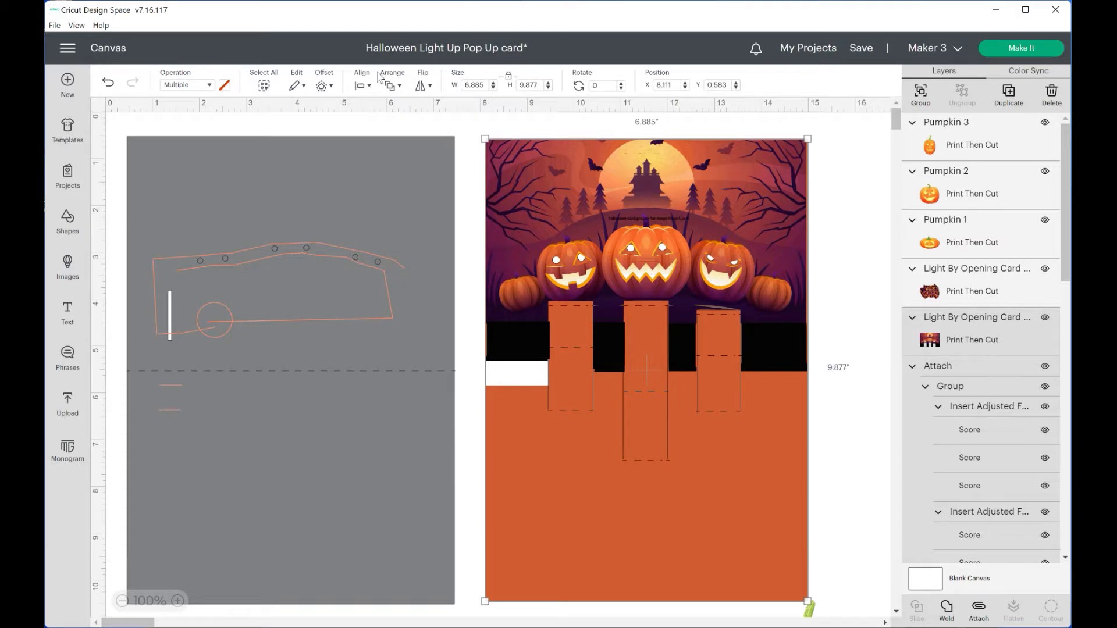
left_click(363, 88)
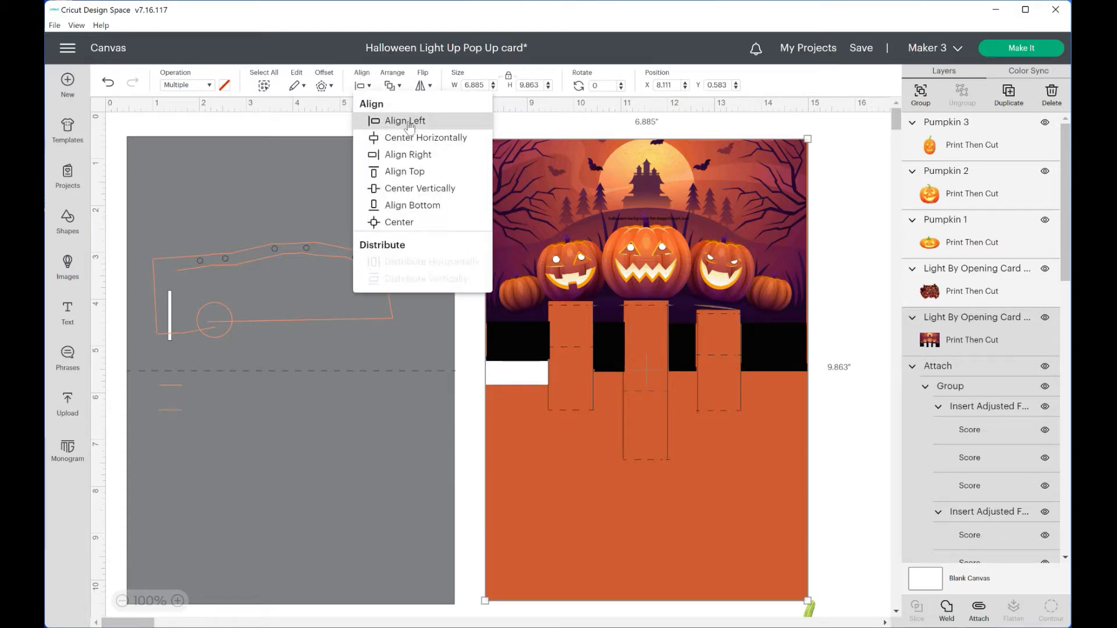
left_click(858, 285)
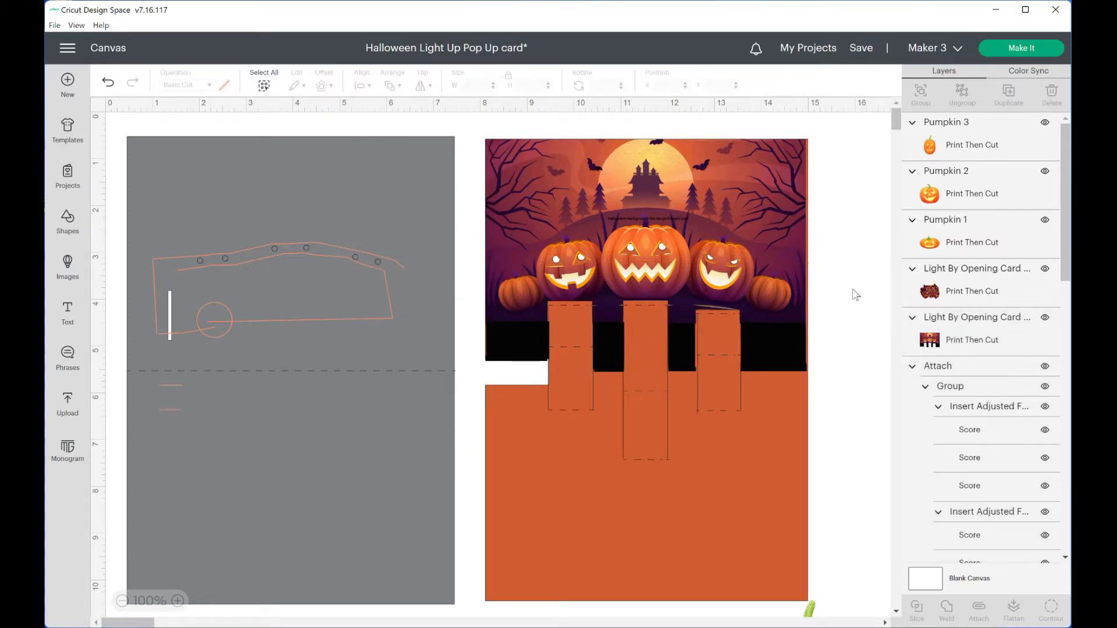
Enlarge the background scene to about 6.97 by 5.05 inches so it covers the orange insert's full width
left_click(792, 246)
left_click_drag(807, 372, 812, 376)
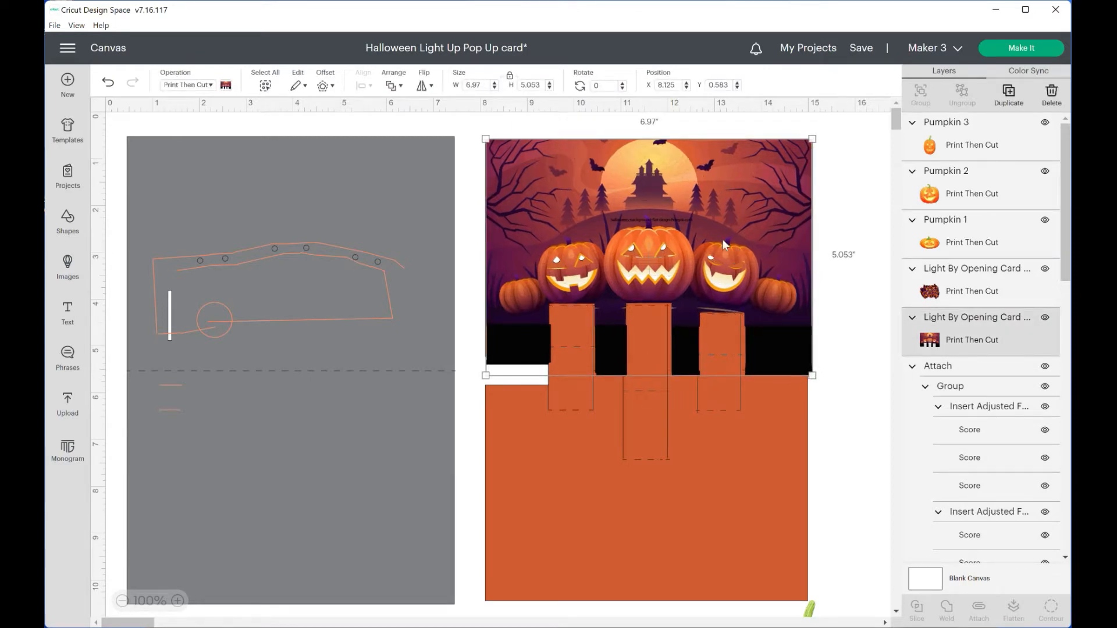
left_click(687, 232)
left_click(474, 157)
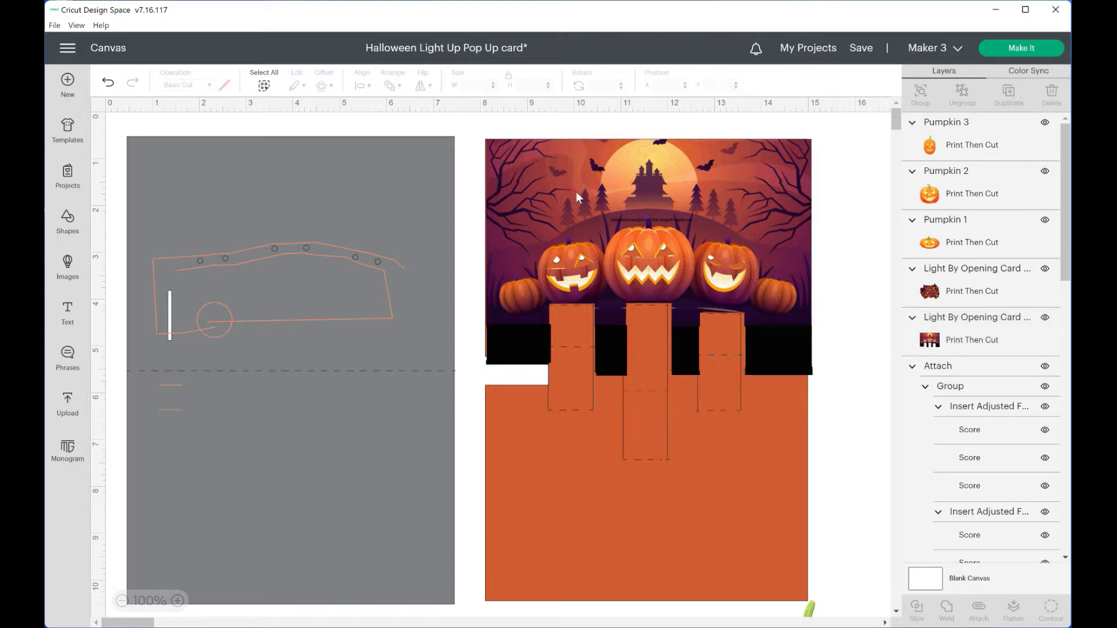
Realign the background scene with the left and top edges of the orange insert
left_click(612, 193)
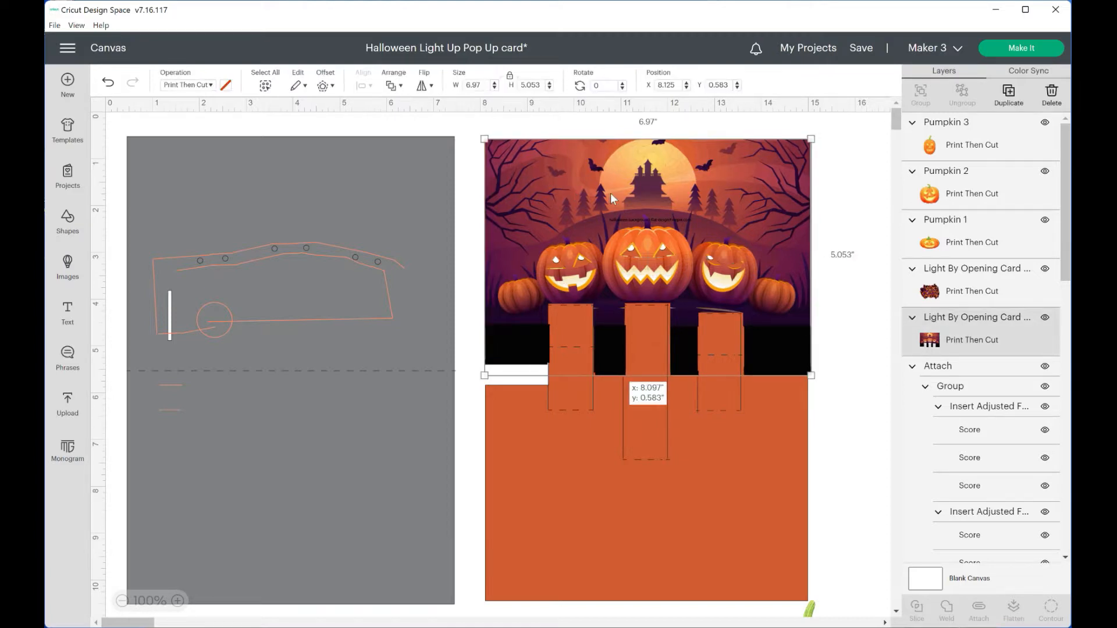
left_click(475, 156)
left_click_drag(478, 136, 519, 160)
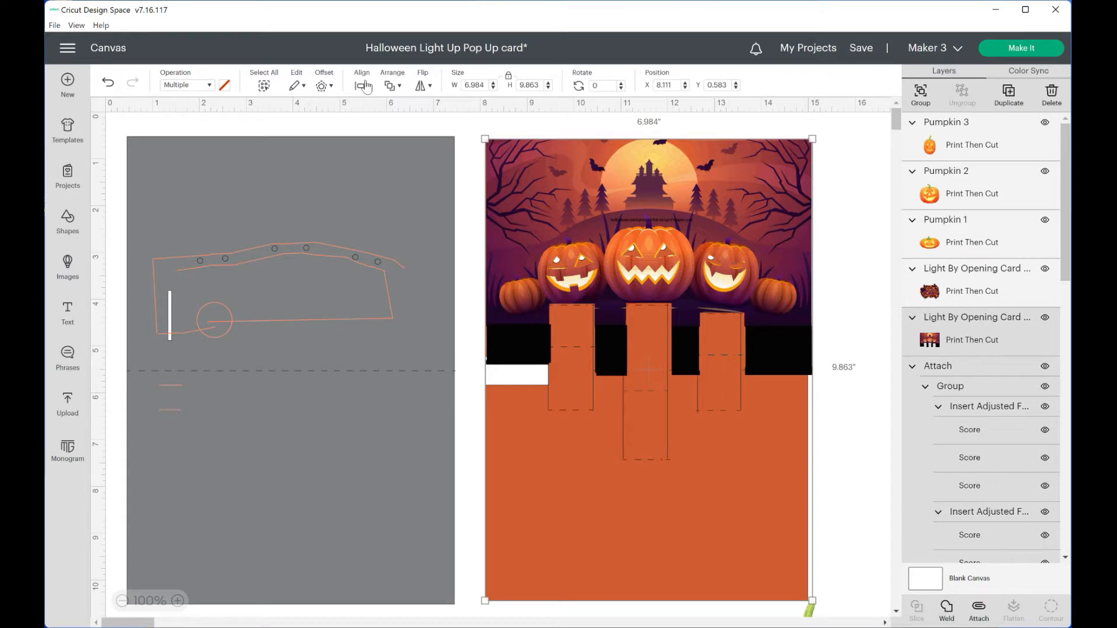
left_click(362, 85)
left_click(401, 122)
left_click(361, 85)
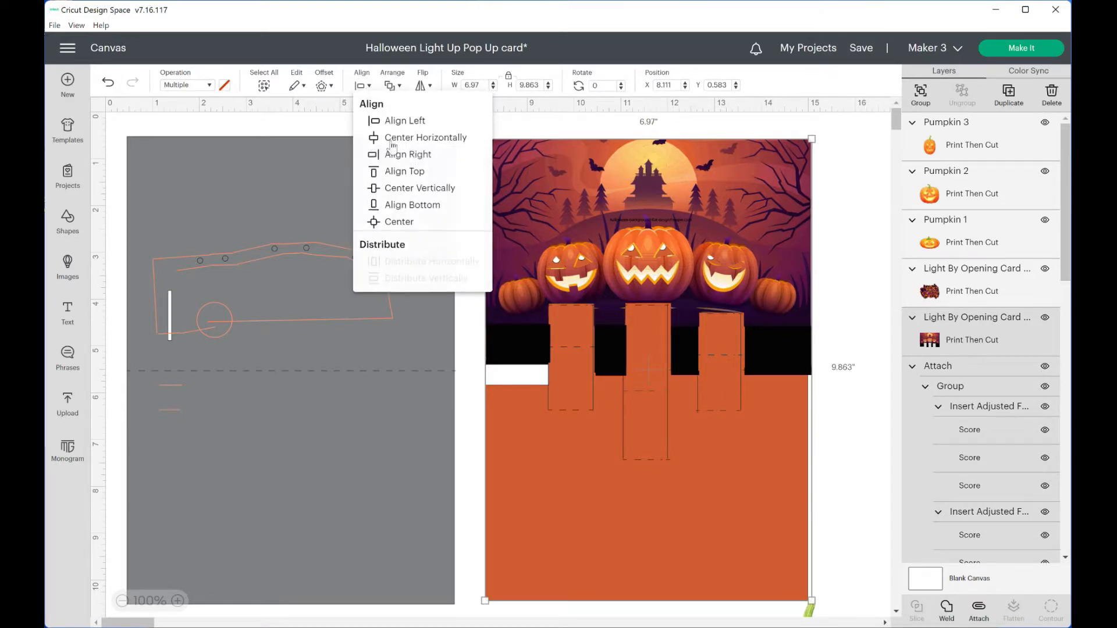
left_click(399, 173)
left_click(861, 254)
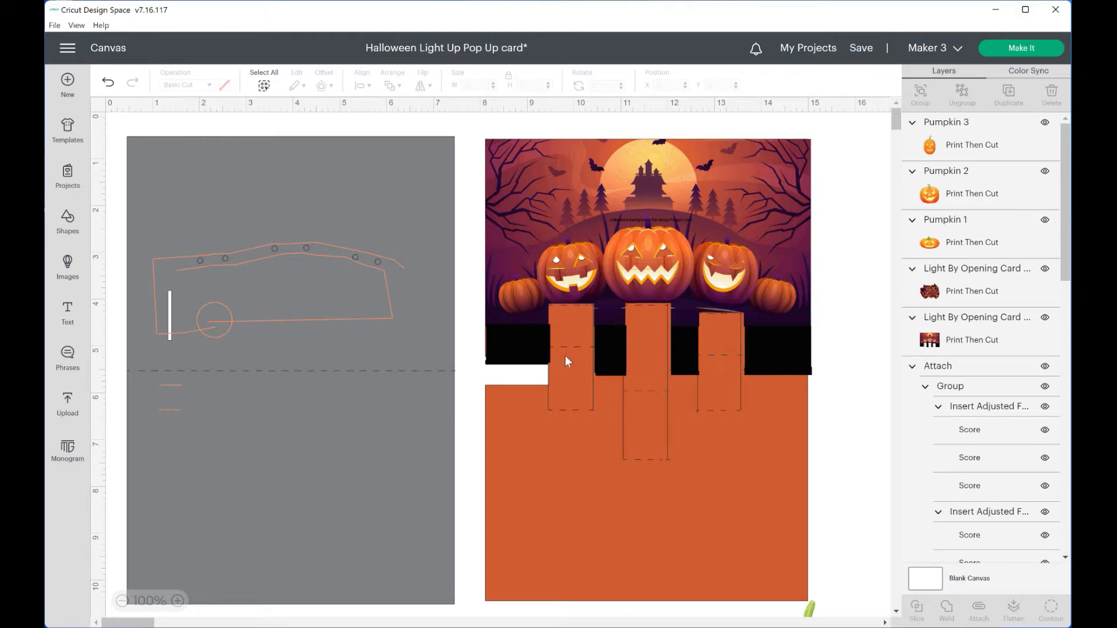
Shrink the background scene to about 6.90 by 5.00 inches so it matches the orange insert's width
left_click(779, 327)
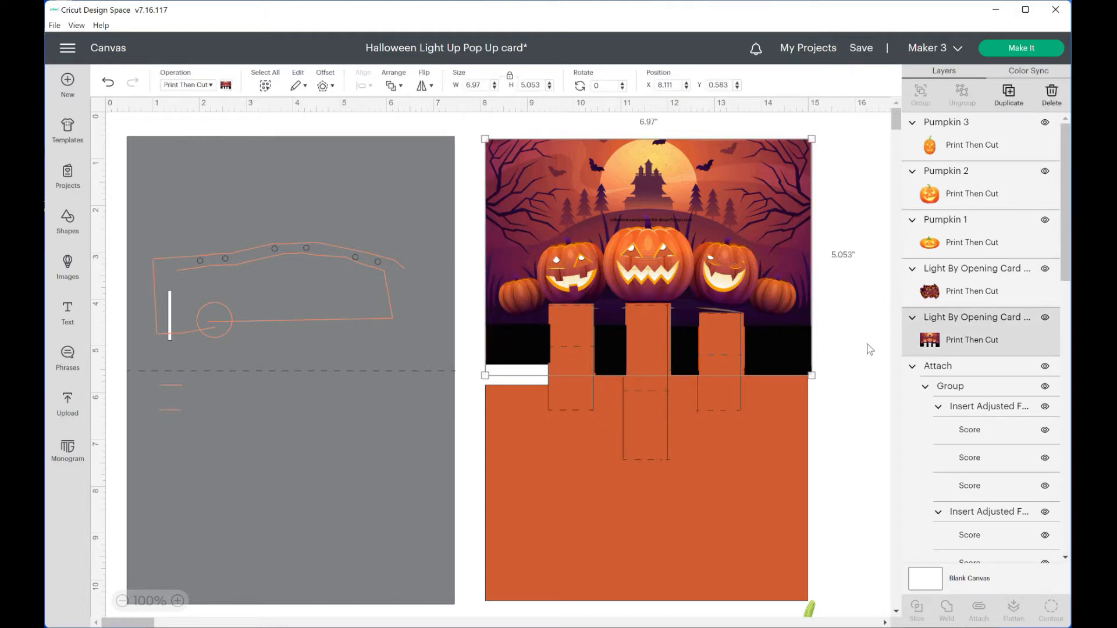
left_click_drag(815, 377, 811, 366)
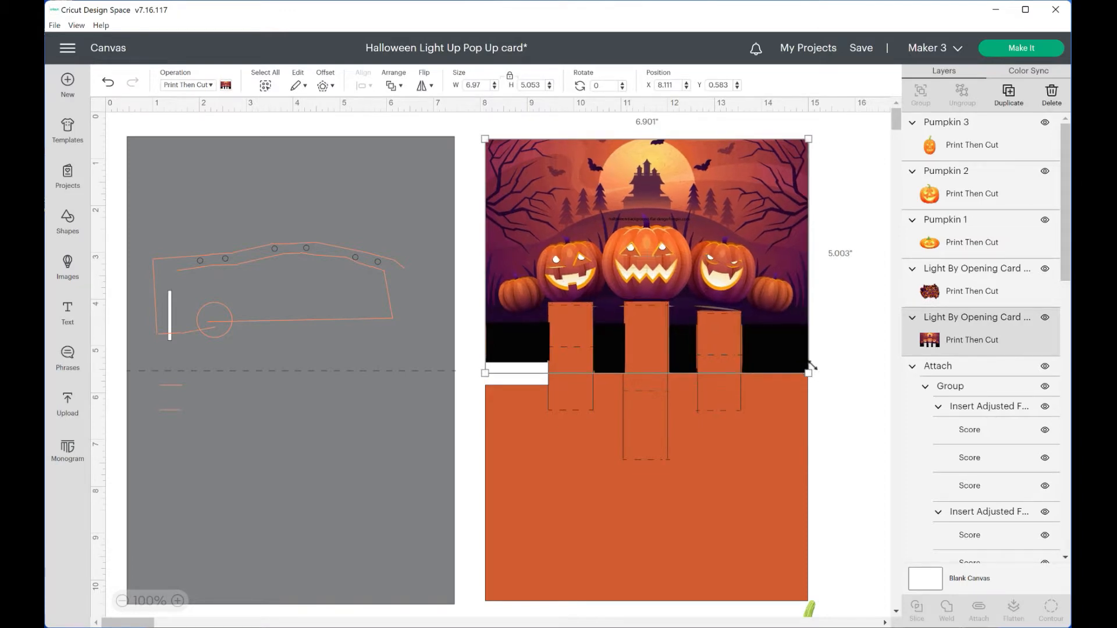
left_click(862, 380)
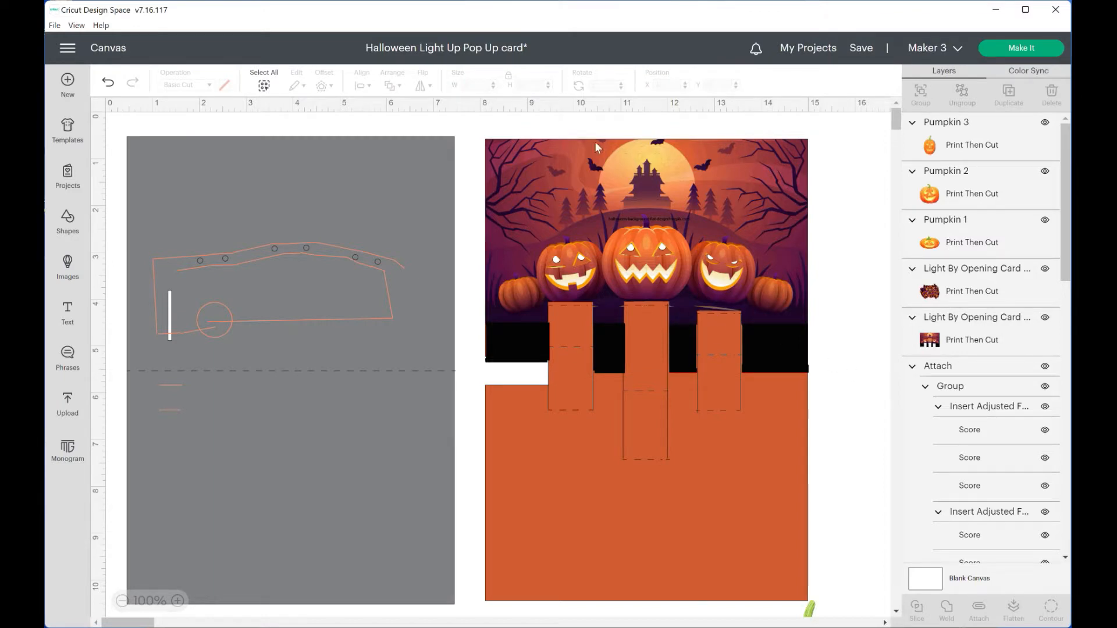
Move the Happy Halloween sentiment and the three pumpkins into a row on the blank canvas below the card pieces
scroll(850, 338, "down", 12)
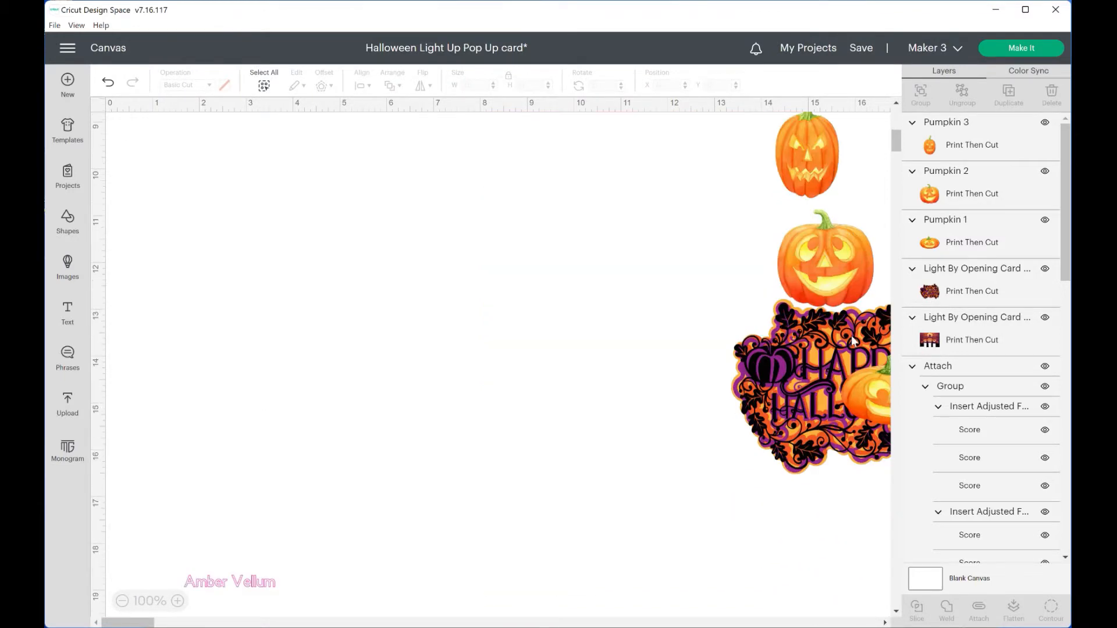
left_click_drag(796, 379, 200, 244)
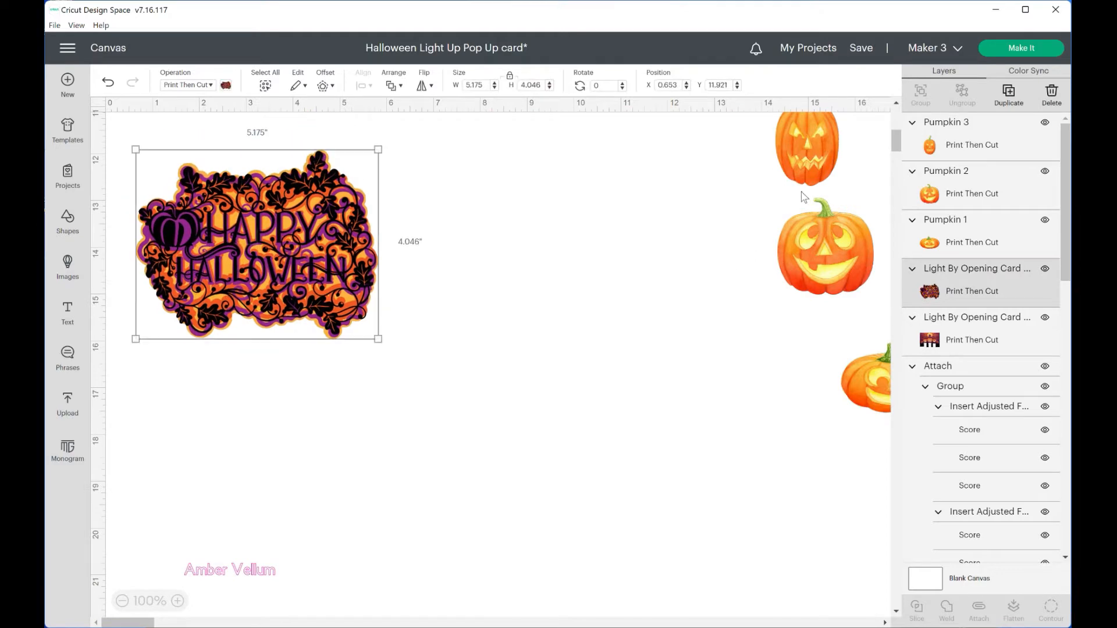
left_click_drag(809, 152, 426, 207)
left_click_drag(799, 261, 472, 202)
left_click_drag(870, 375, 592, 181)
left_click_drag(489, 204, 496, 202)
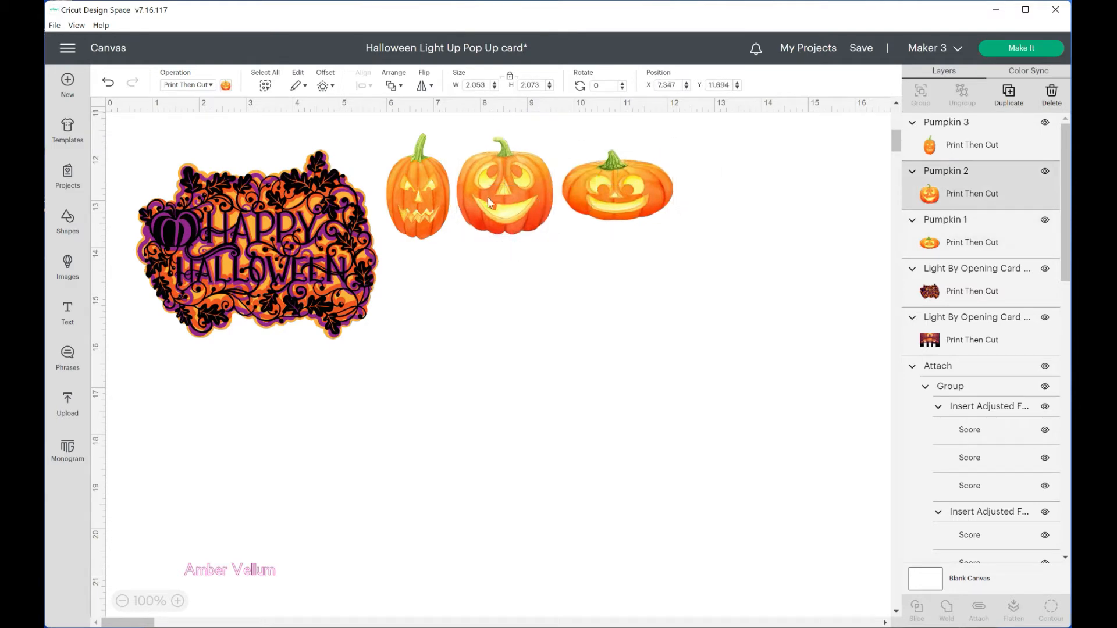
left_click_drag(425, 185, 420, 174)
left_click_drag(291, 191, 261, 151)
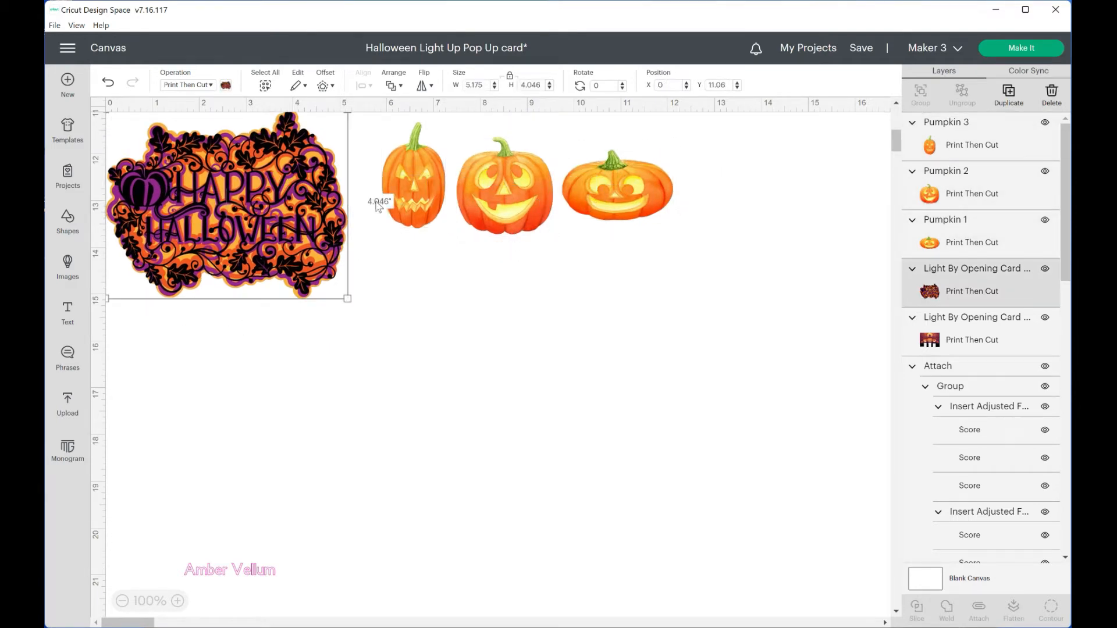
Place the Happy Halloween sentiment just below the gray base, beside the row of pumpkins
scroll(408, 215, "up", 5)
scroll(372, 326, "up", 4)
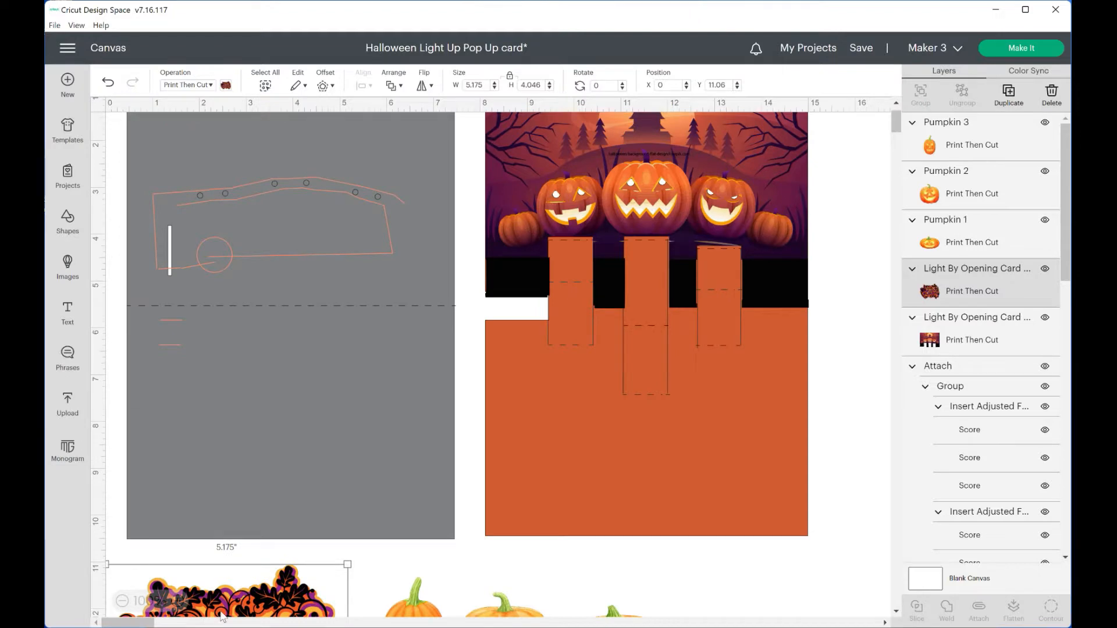
left_click_drag(223, 617, 255, 501)
scroll(259, 489, "down", 4)
left_click_drag(254, 395, 251, 480)
left_click(443, 514)
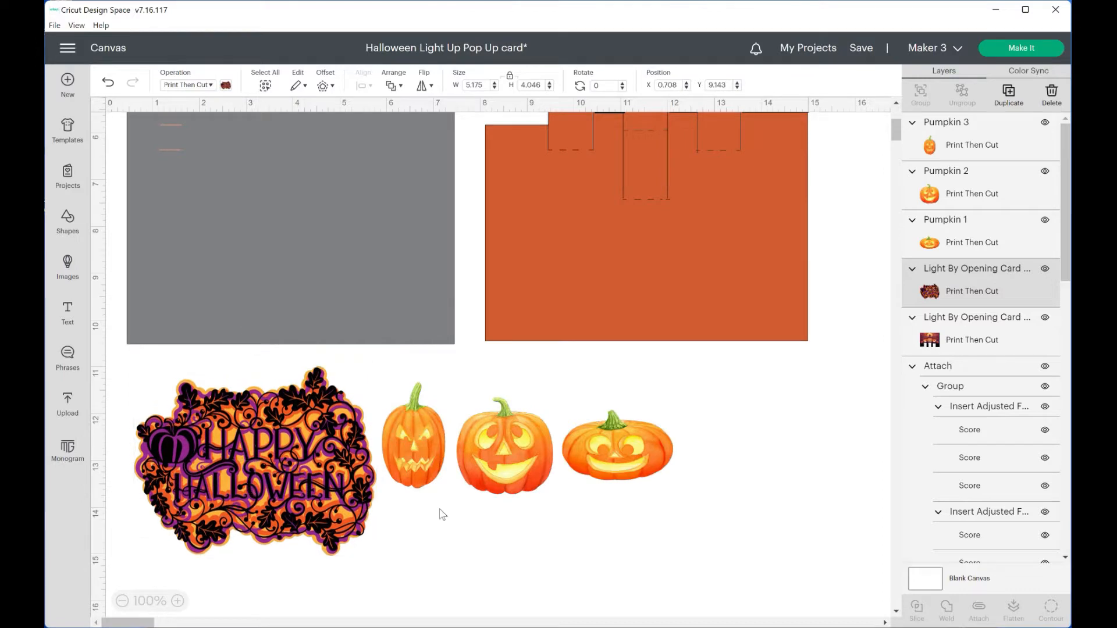
left_click(638, 525)
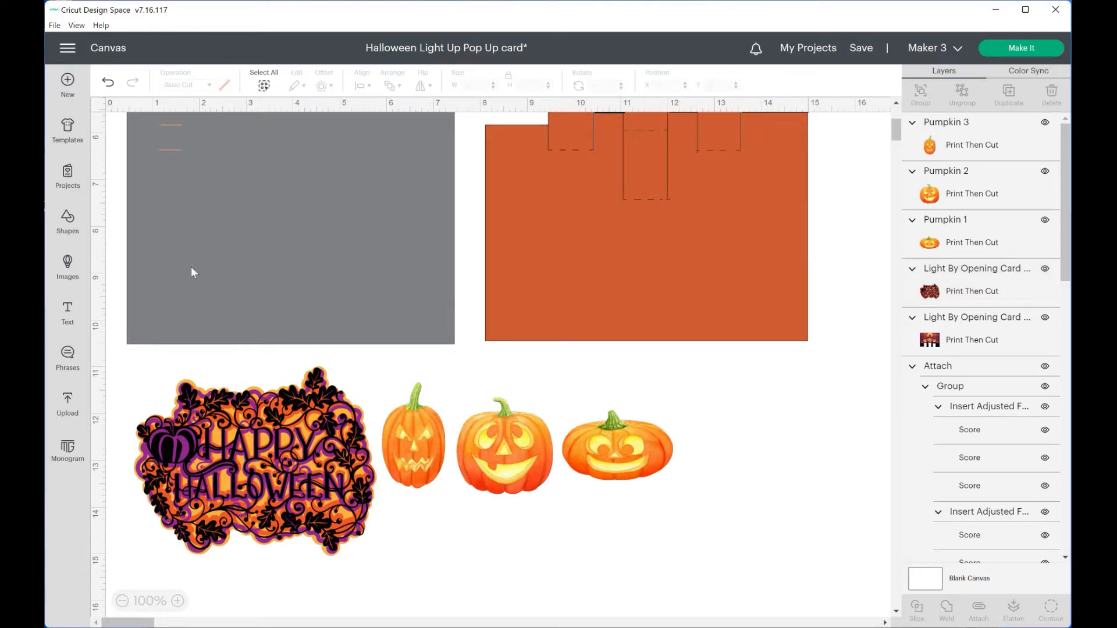
Add the uploaded design with the light gray and dark gray panels and yellow strip to the canvas
left_click(67, 400)
scroll(343, 378, "down", 3)
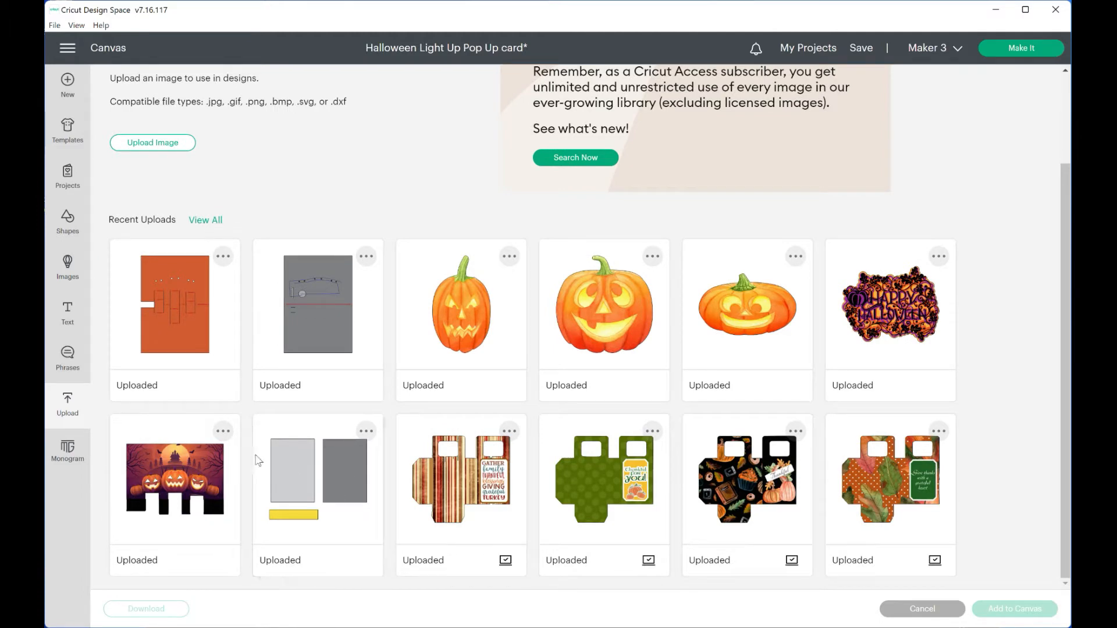
left_click(335, 463)
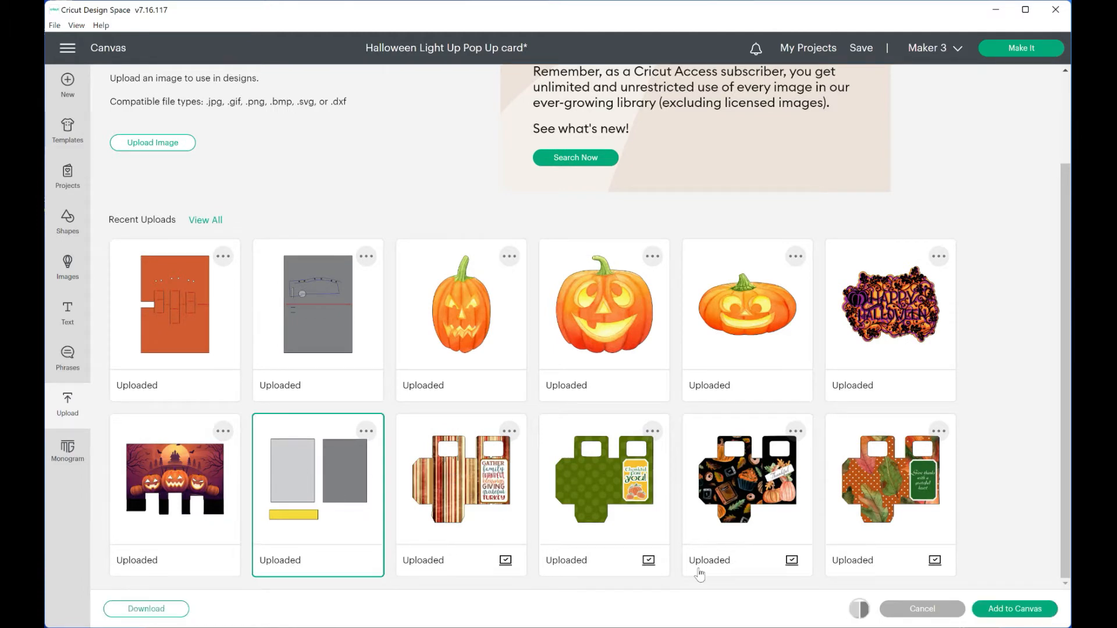
left_click(1040, 615)
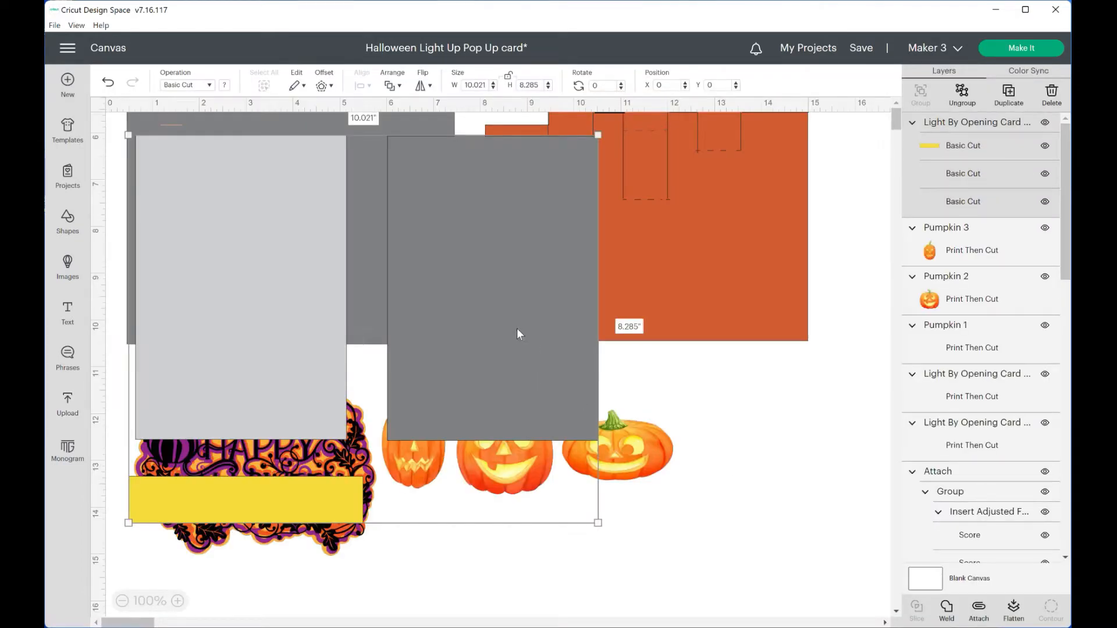
Move the added panels below the artwork, ungroup them and bring the dark gray panel up near the pumpkins
left_click_drag(518, 330, 655, 389)
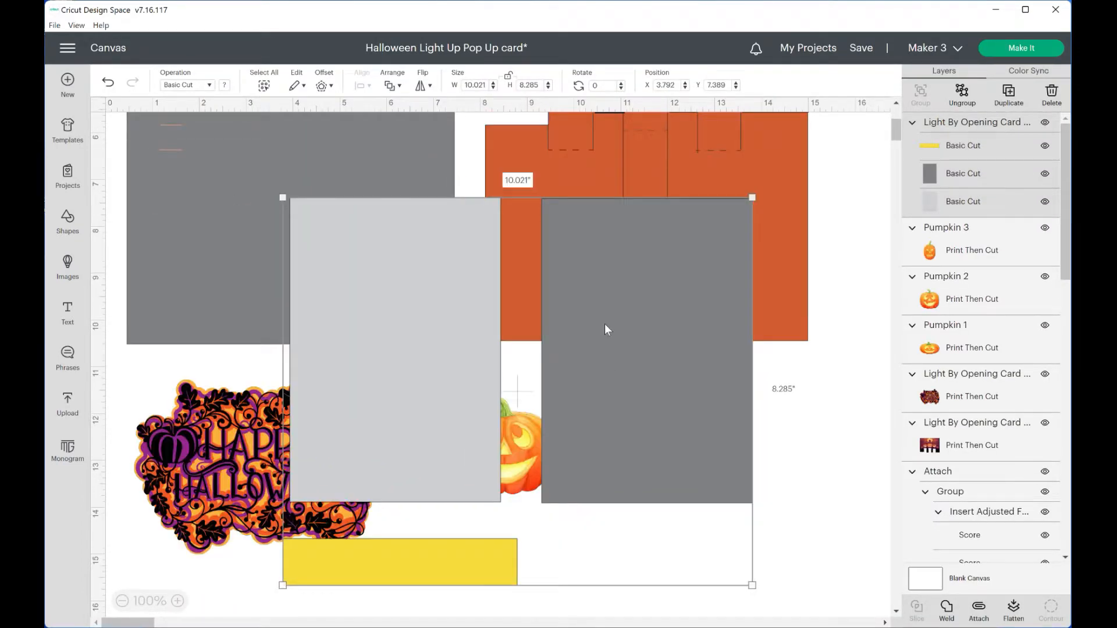
left_click_drag(605, 323, 528, 445)
scroll(529, 368, "down", 3)
left_click_drag(515, 328, 456, 544)
left_click(962, 94)
left_click_drag(489, 439, 591, 274)
scroll(591, 274, "up", 5)
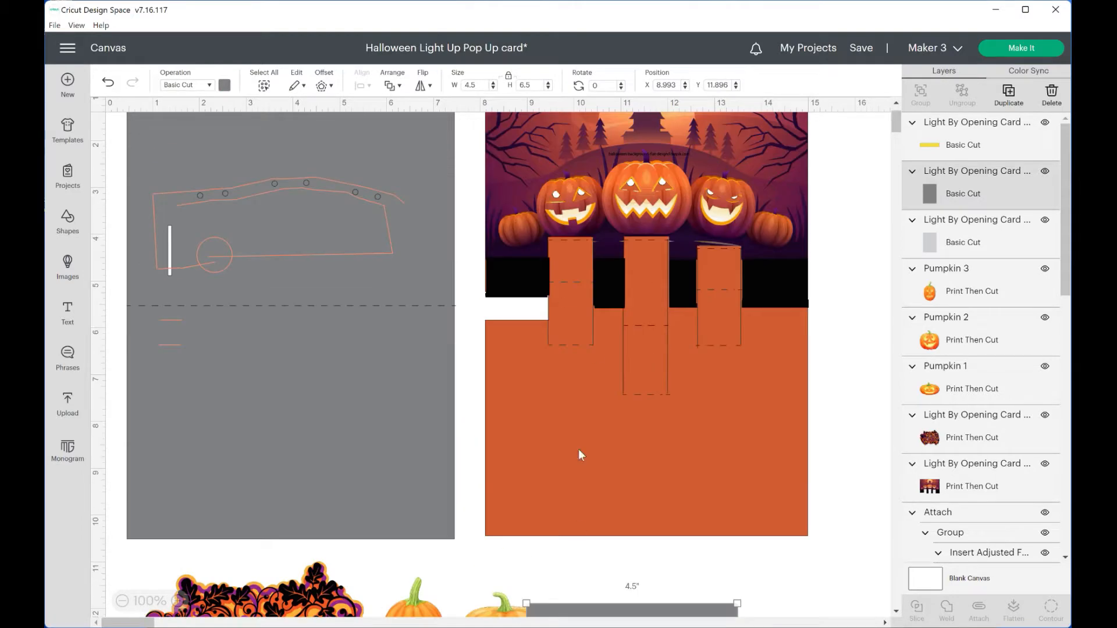
left_click(470, 479)
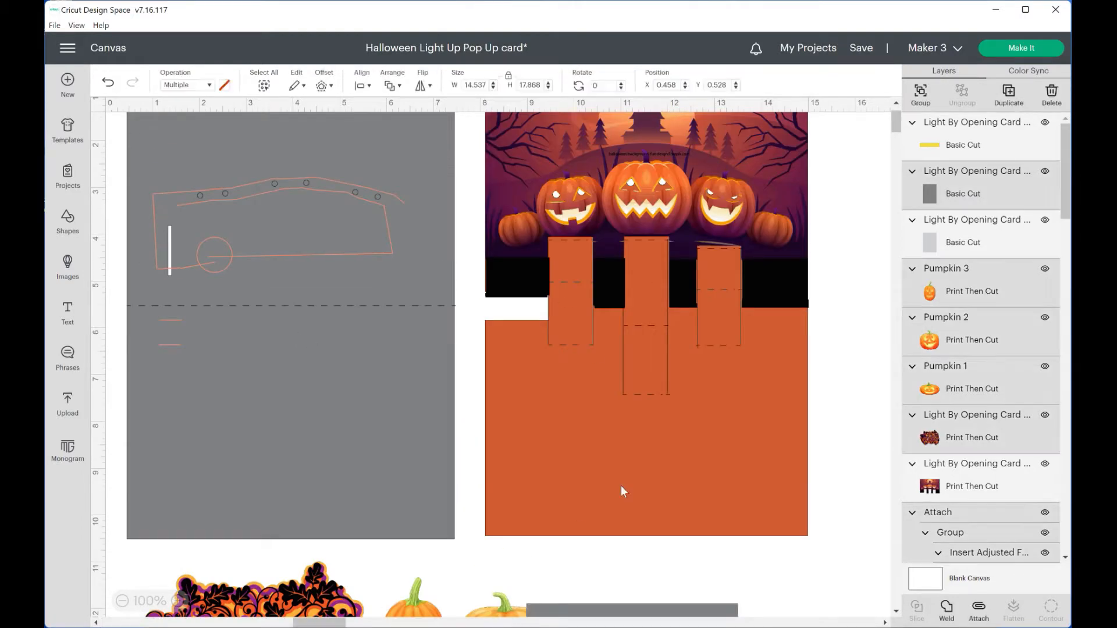
left_click_drag(119, 372, 815, 610)
scroll(681, 512, "down", 3)
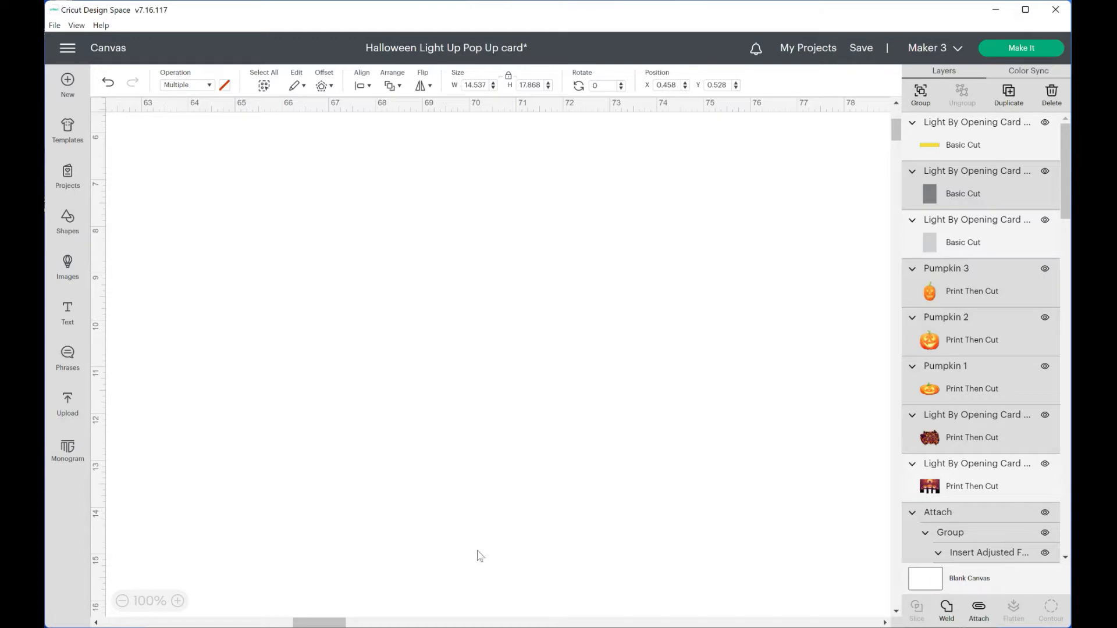
left_click_drag(326, 623, 132, 623)
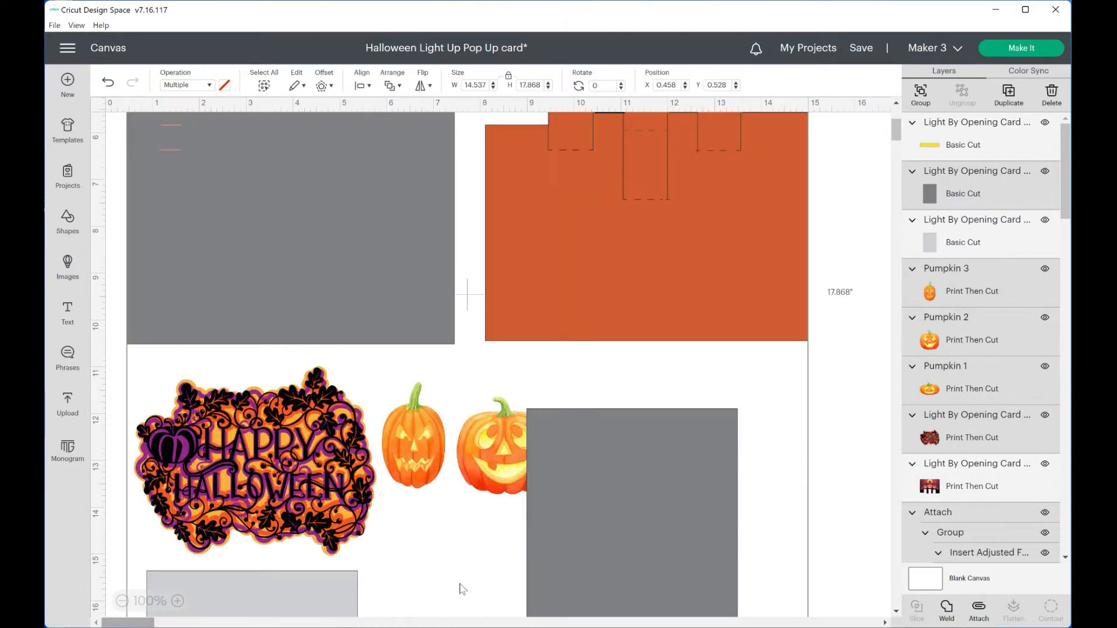
scroll(599, 452, "down", 1)
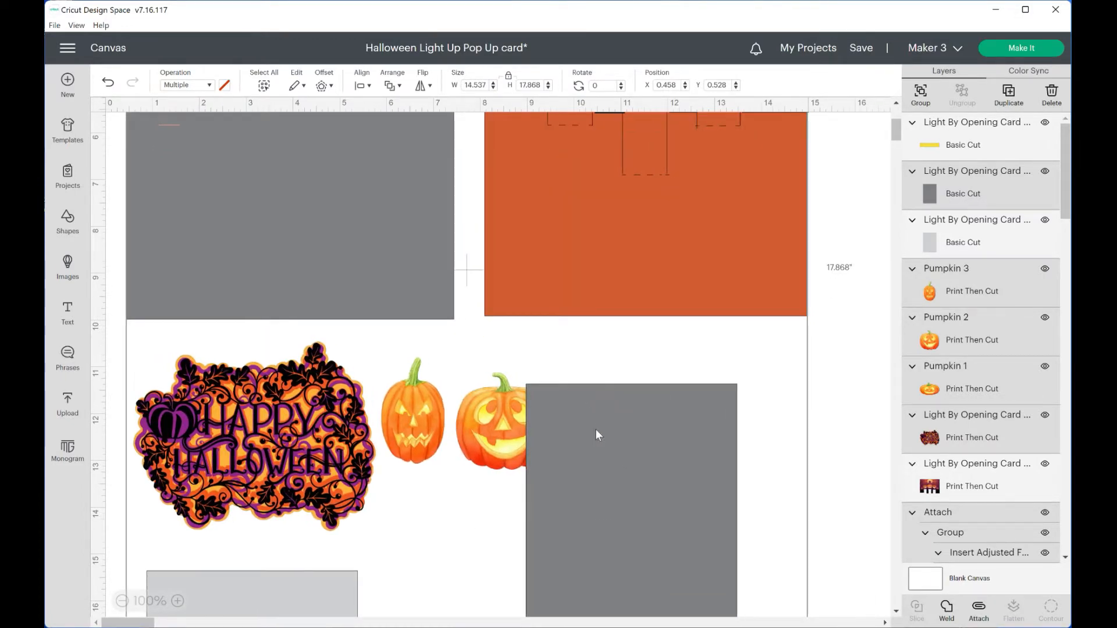
left_click(853, 366)
Rotate the dark gray panel by 90 degrees and lay it over the lower half of the gray base
left_click_drag(643, 444, 617, 335)
left_click(607, 90)
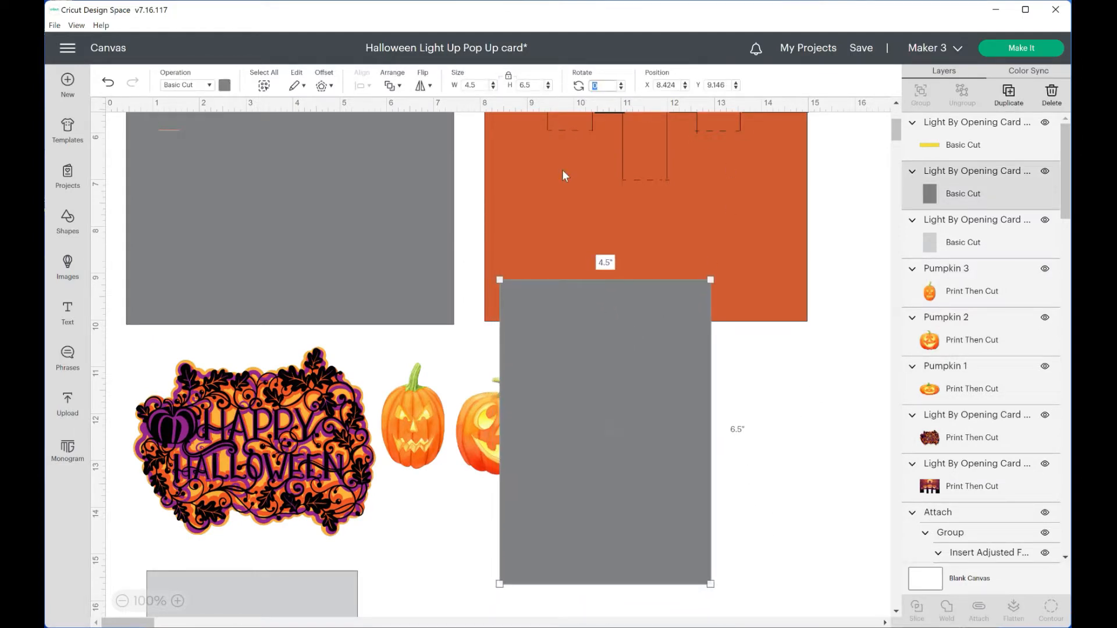
type("90")
key("Return")
left_click_drag(668, 430, 330, 211)
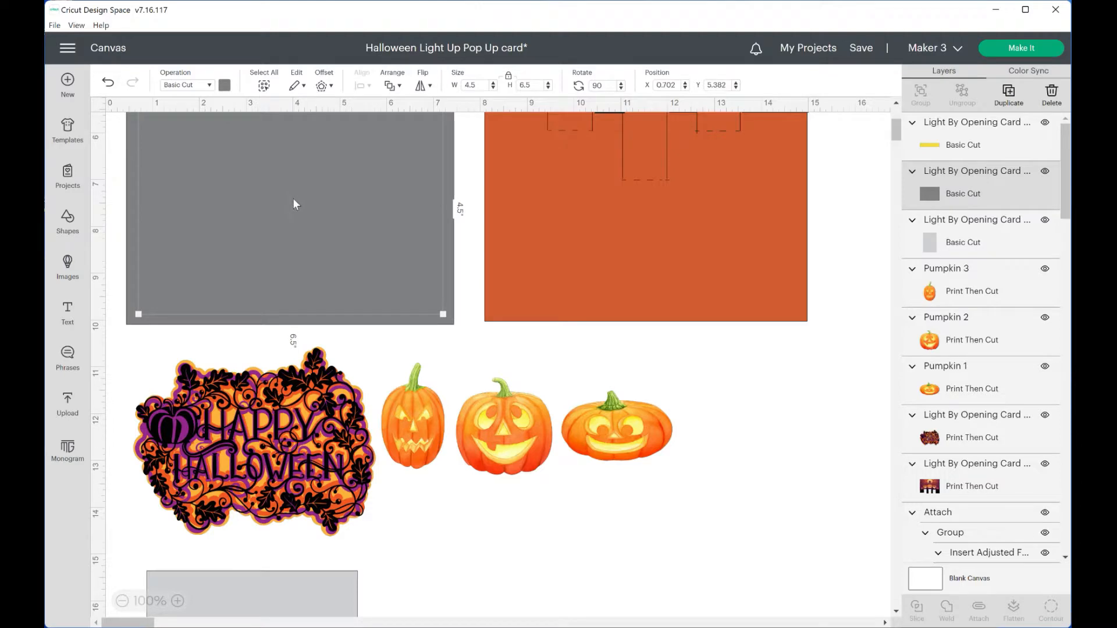
scroll(303, 203, "up", 3)
scroll(340, 326, "down", 4)
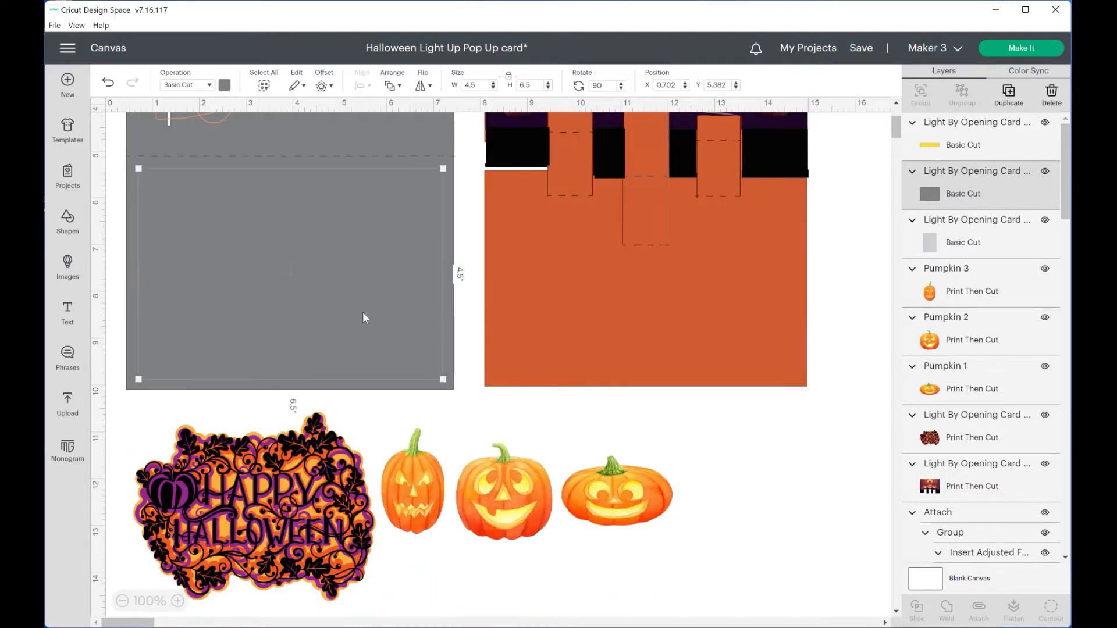
Move the rotated gray panel off the base to below the pumpkins and recolor it a darker gray
left_click_drag(327, 233, 543, 591)
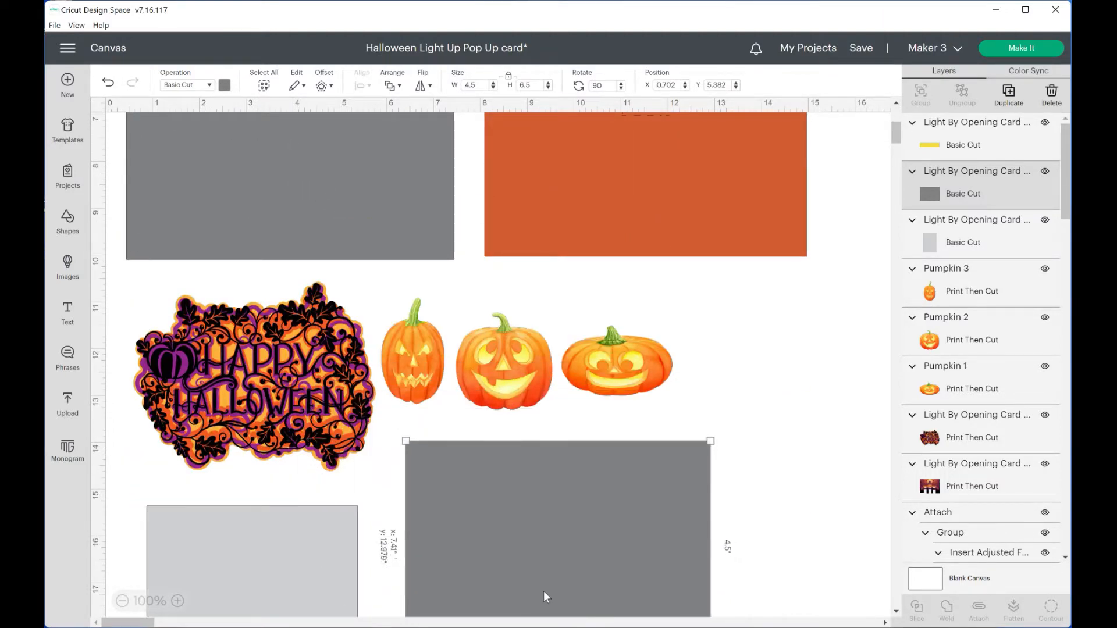
left_click(225, 86)
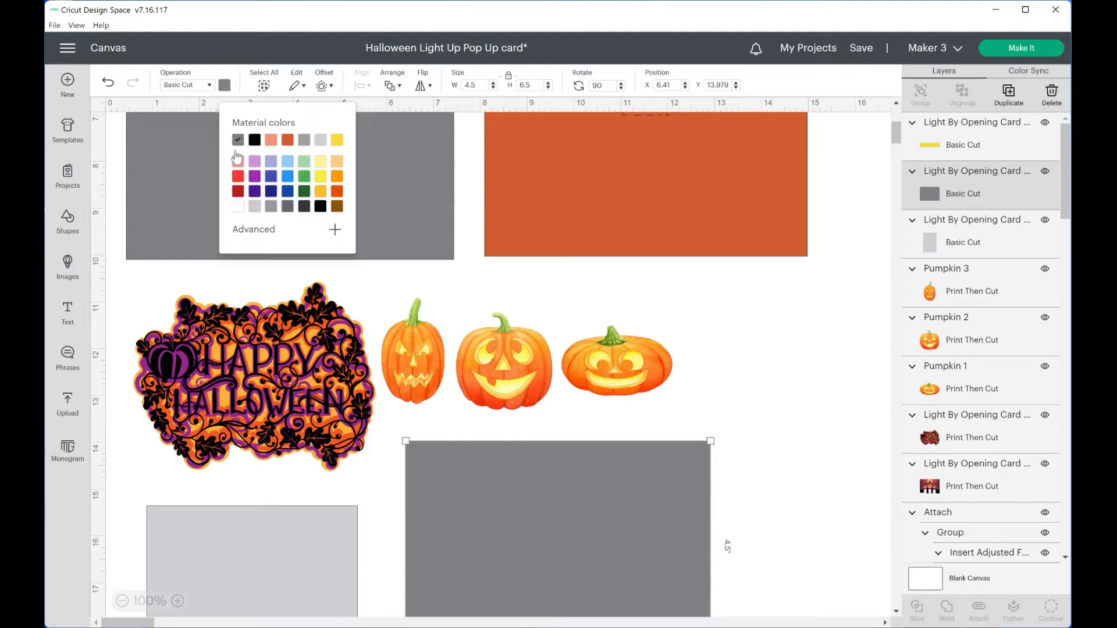
left_click(288, 208)
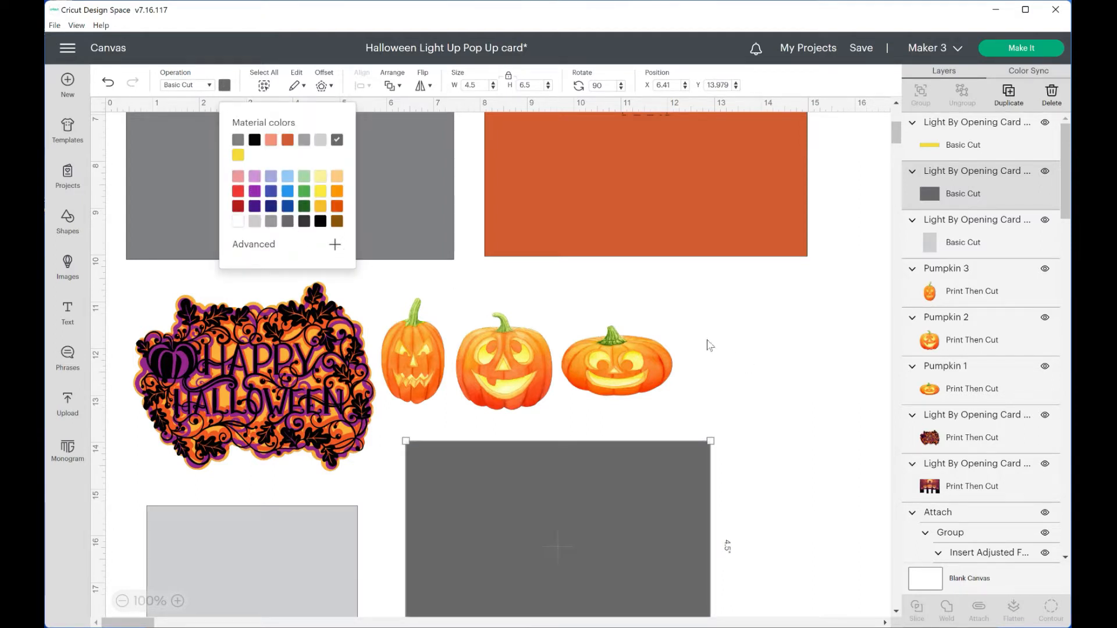
left_click(752, 378)
left_click_drag(448, 457, 420, 482)
left_click(764, 459)
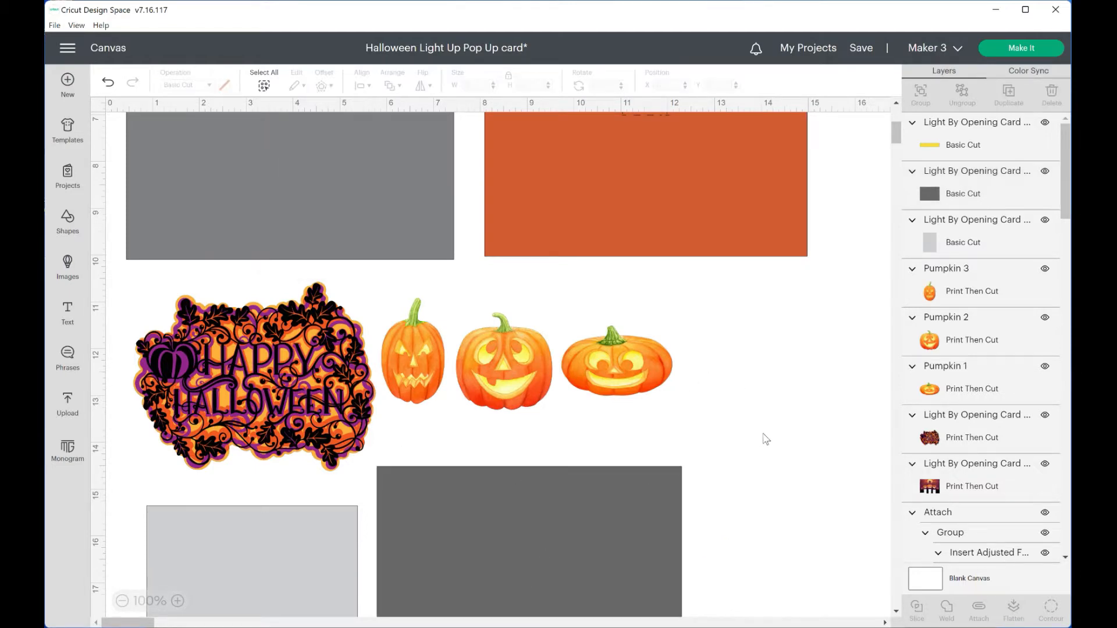
Move the background scene up so it meets the top edge of the orange insert
scroll(765, 442, "up", 5)
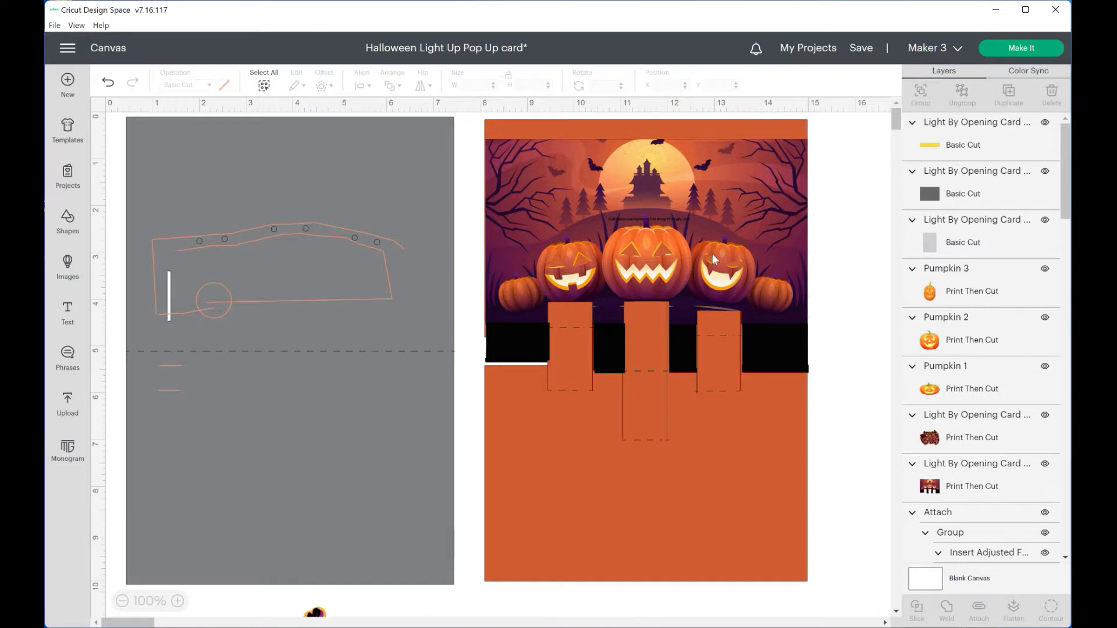
left_click_drag(663, 219, 663, 200)
left_click(858, 302)
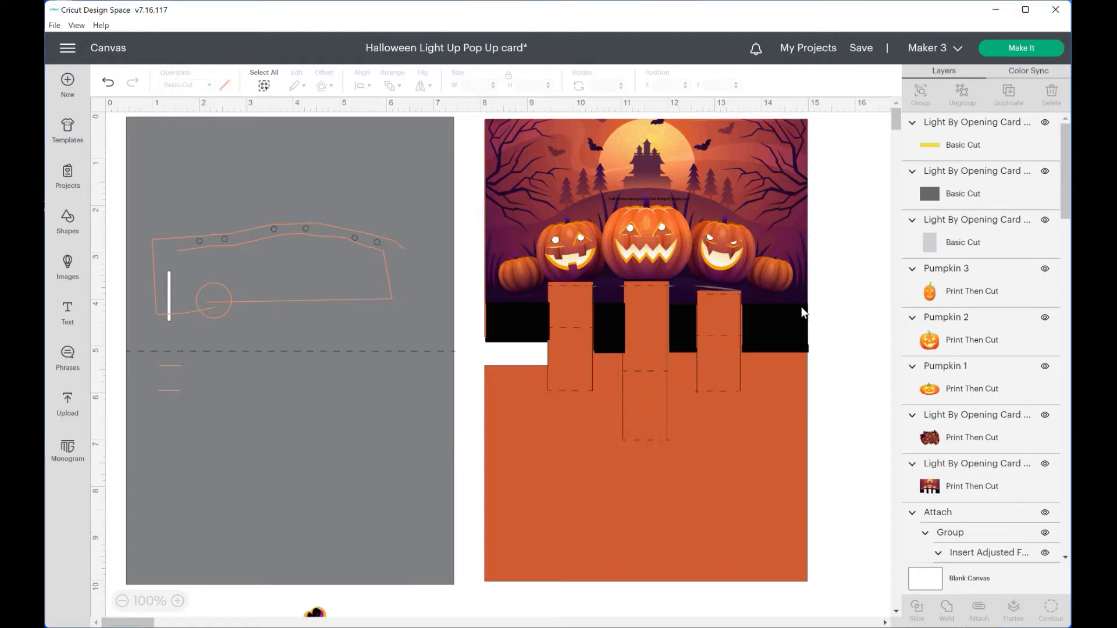
Move the yellow strip directly beneath the dark gray panel
scroll(801, 308, "down", 10)
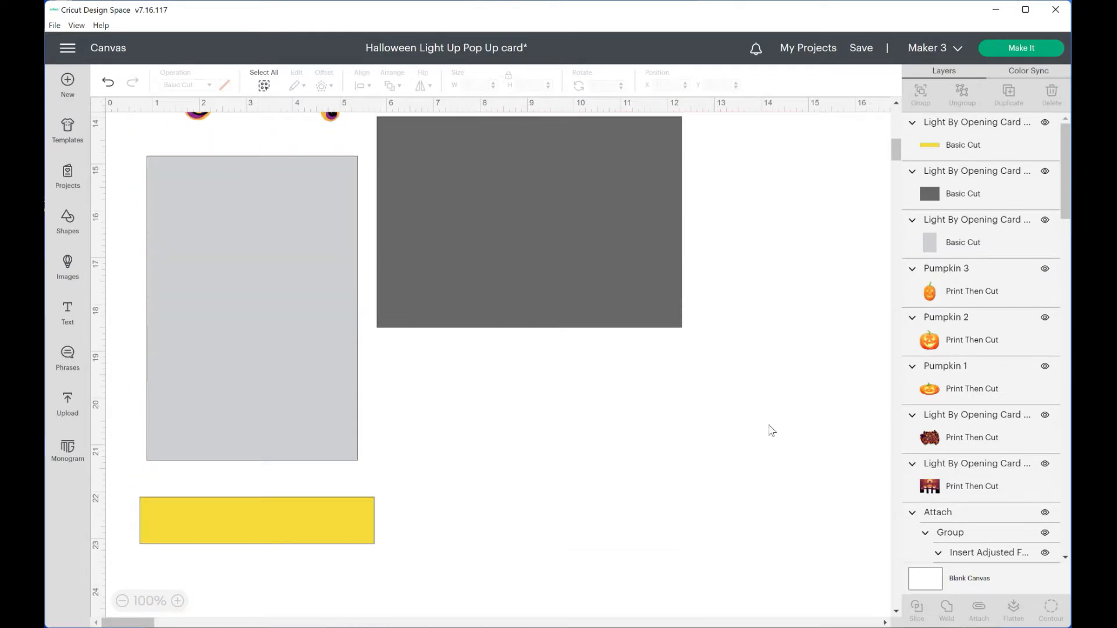
scroll(772, 431, "down", 2)
left_click_drag(362, 431, 612, 288)
left_click(739, 313)
scroll(738, 302, "up", 10)
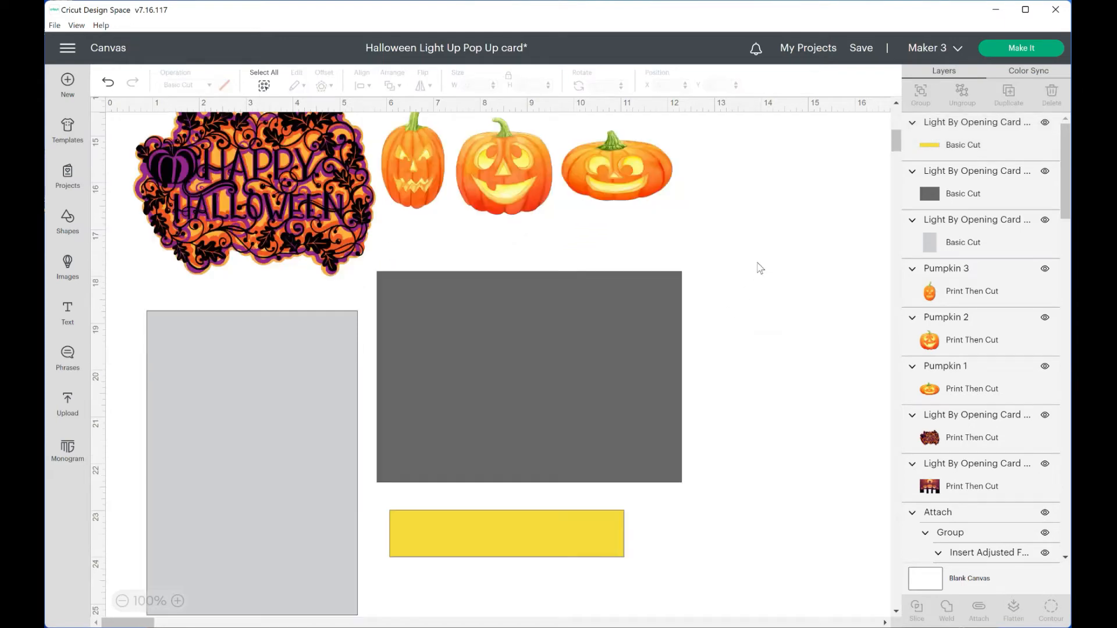
scroll(749, 234, "up", 4)
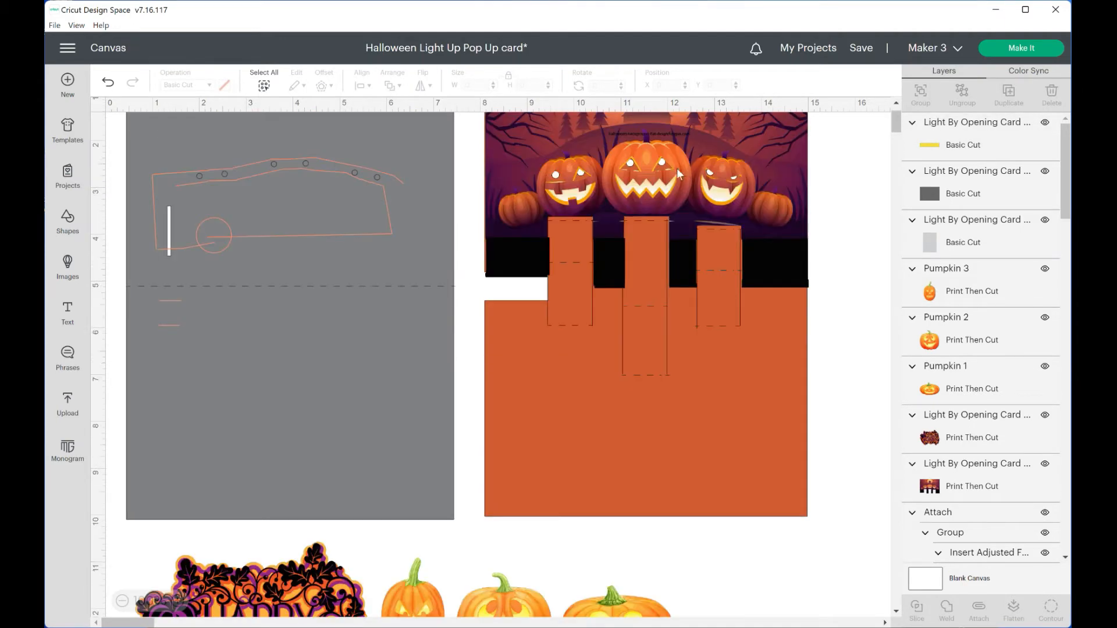